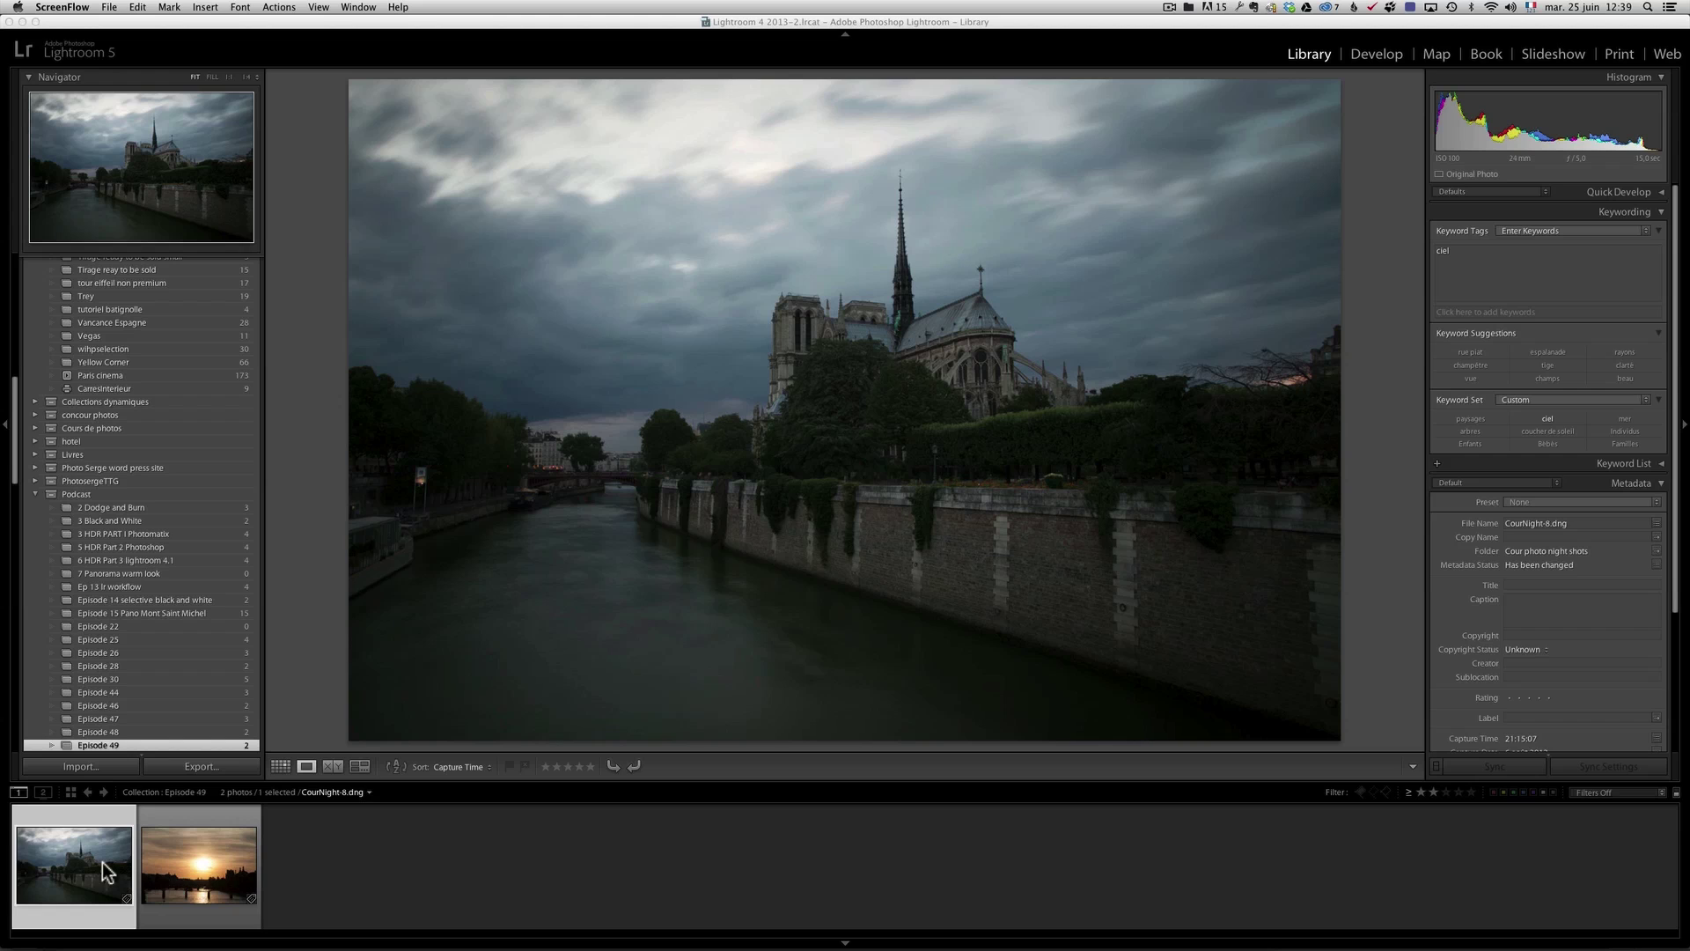
Open the cathedral river photo from Lightroom in Adobe Photoshop CC for editing
{"action": "left_click", "coordinate": [88, 867]}
{"action": "right_click", "coordinate": [82, 859]}
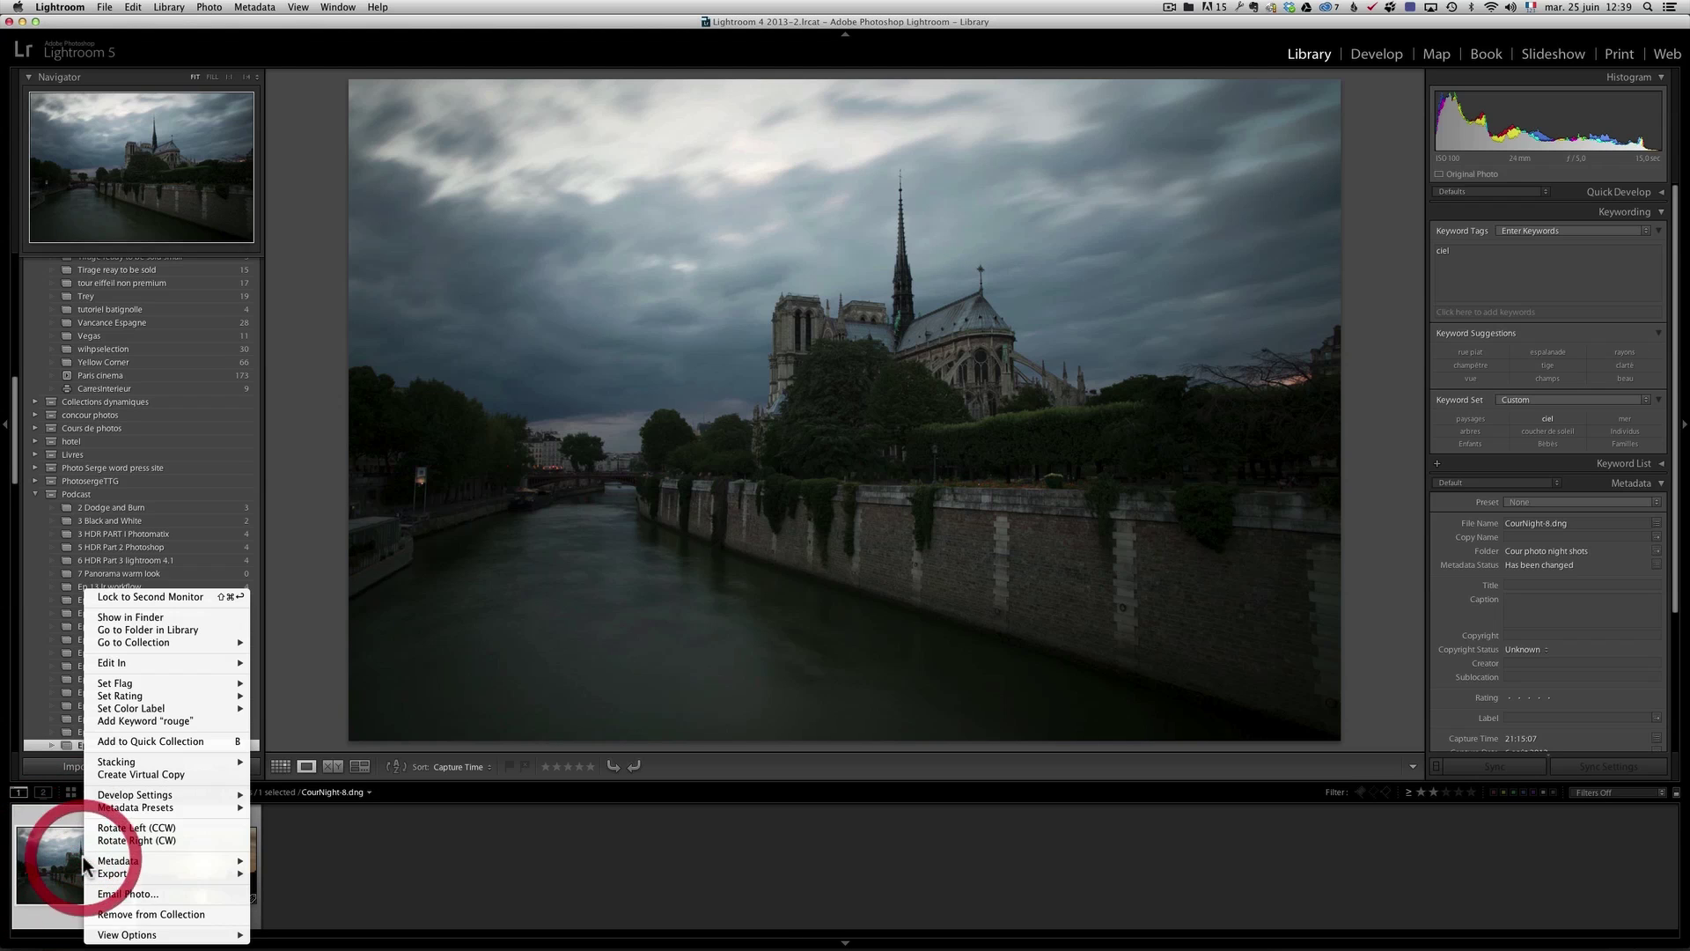
{"action": "mouse_move", "coordinate": [114, 660]}
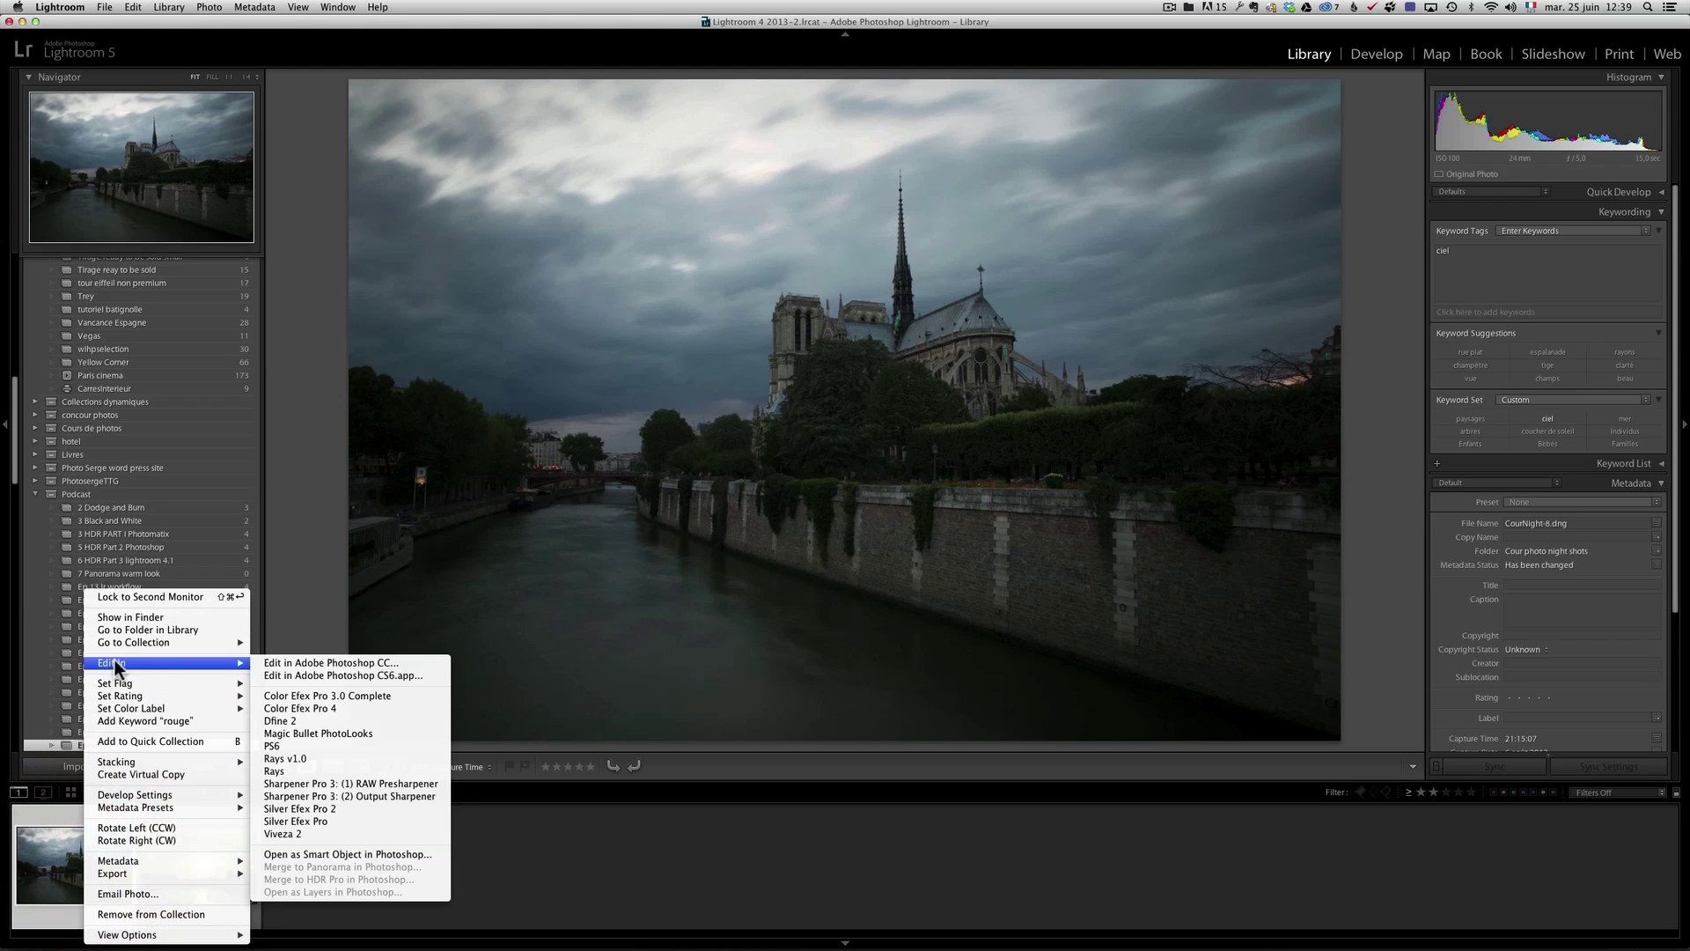
{"action": "left_click", "coordinate": [387, 662]}
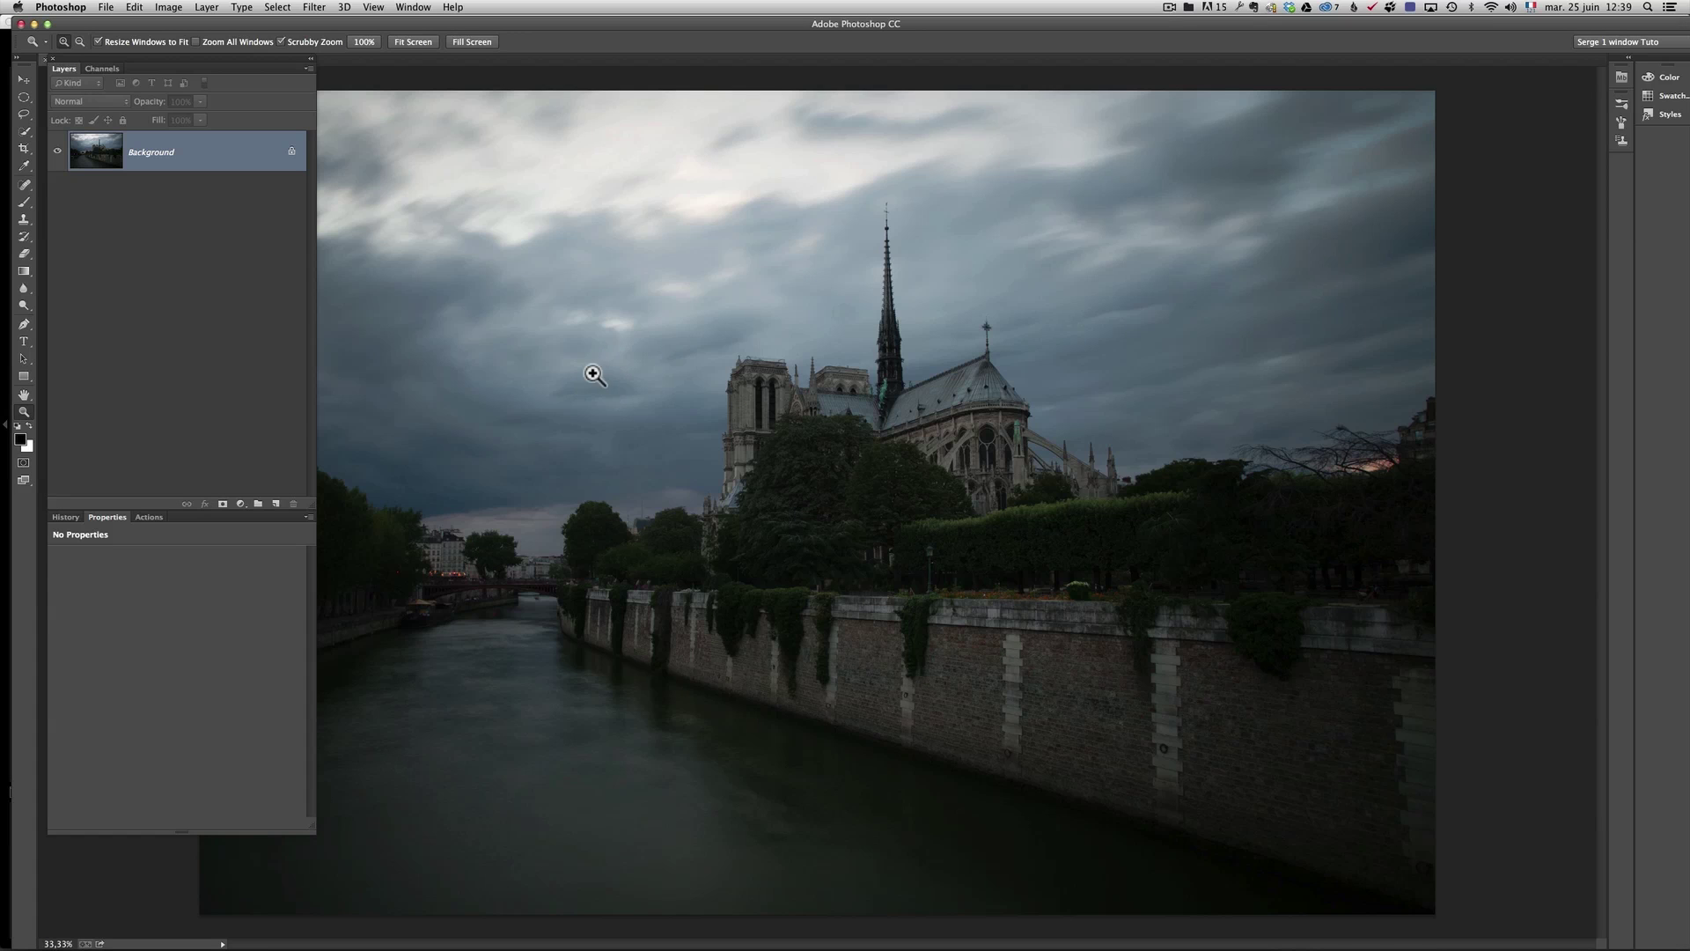
{"action": "left_click", "coordinate": [570, 358], "text": "alt"}
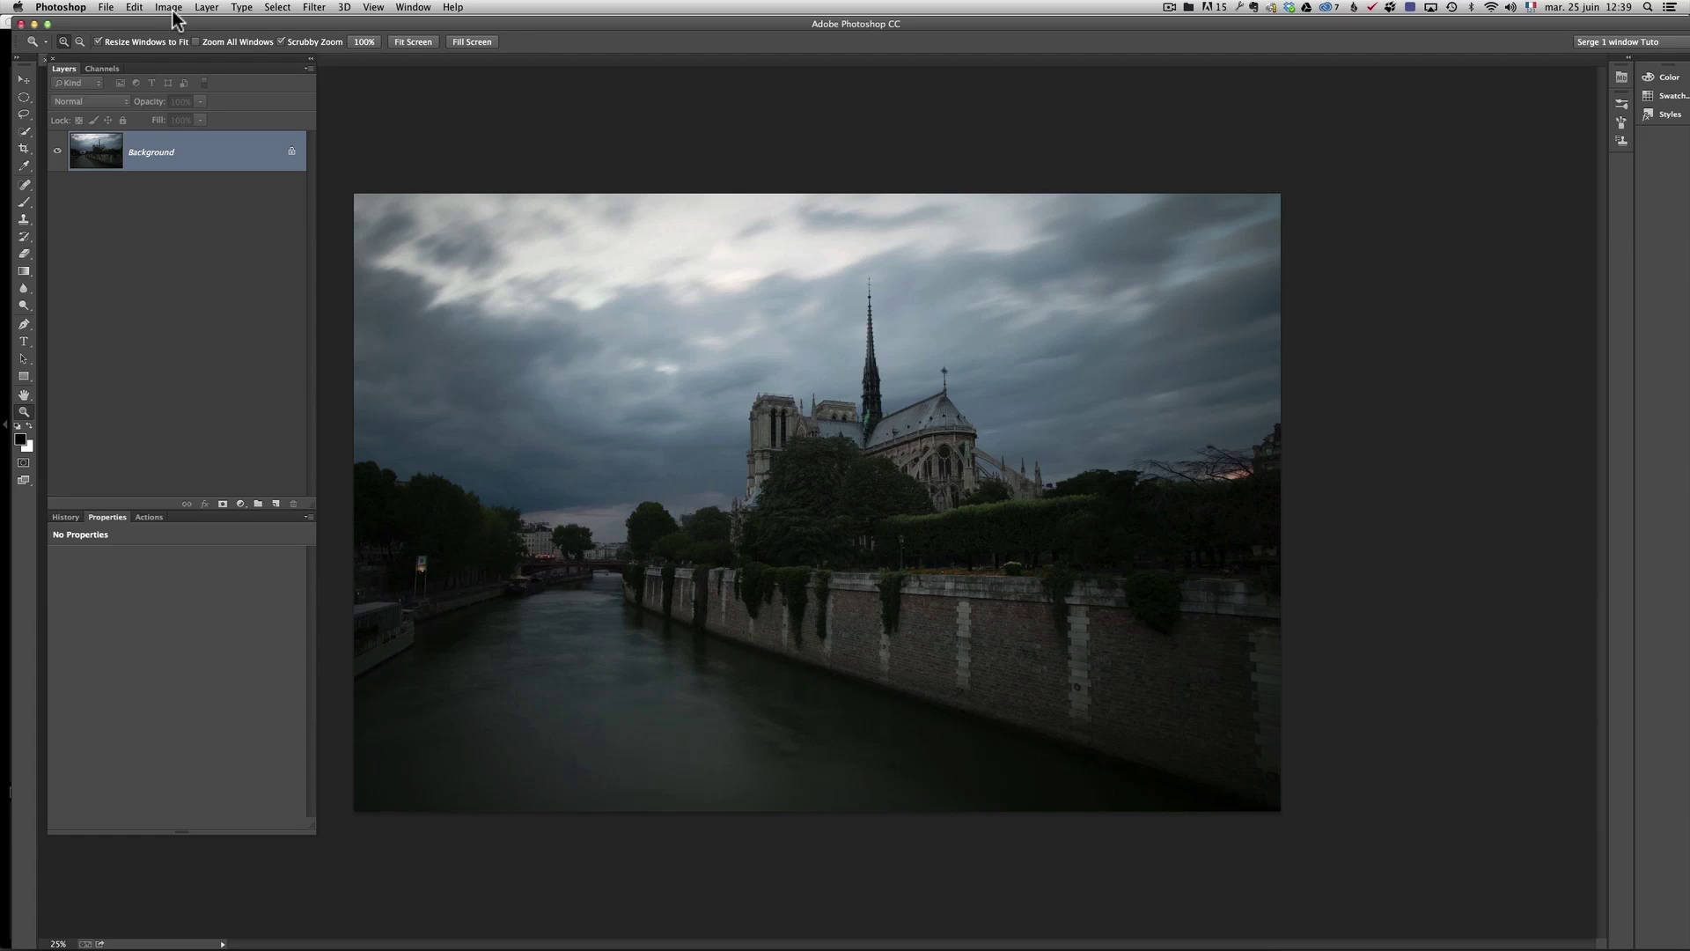
Examine the source and destination profiles in Convert to Profile, leaving the photo unconverted
{"action": "left_click", "coordinate": [136, 7]}
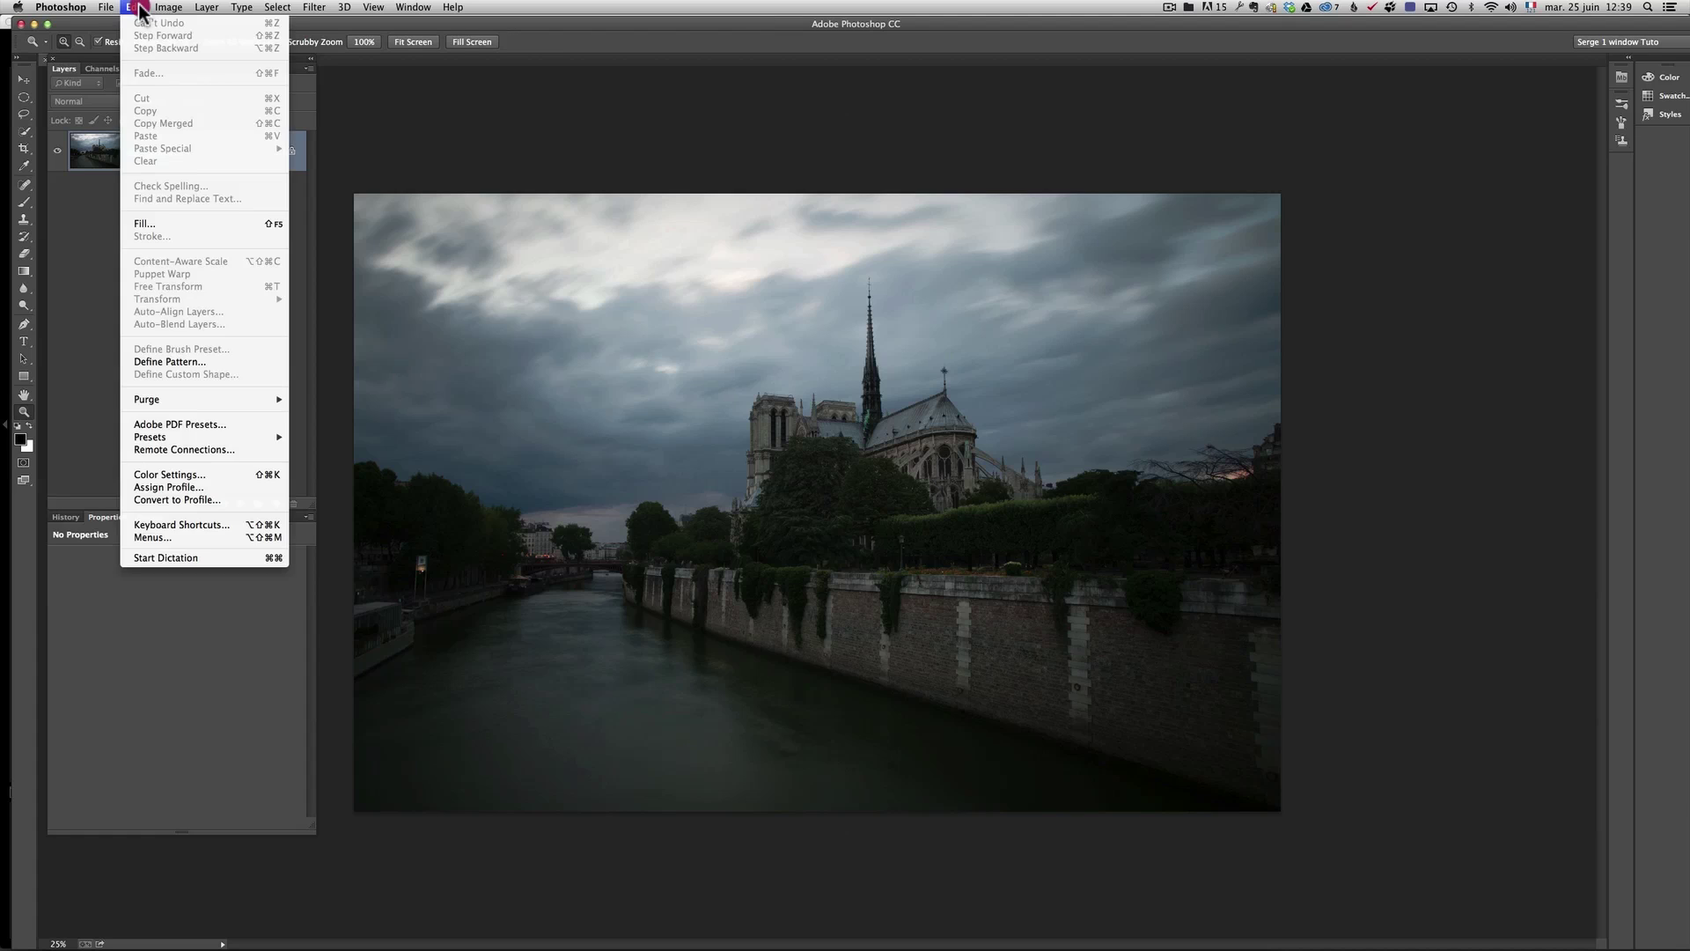
{"action": "left_click", "coordinate": [226, 499]}
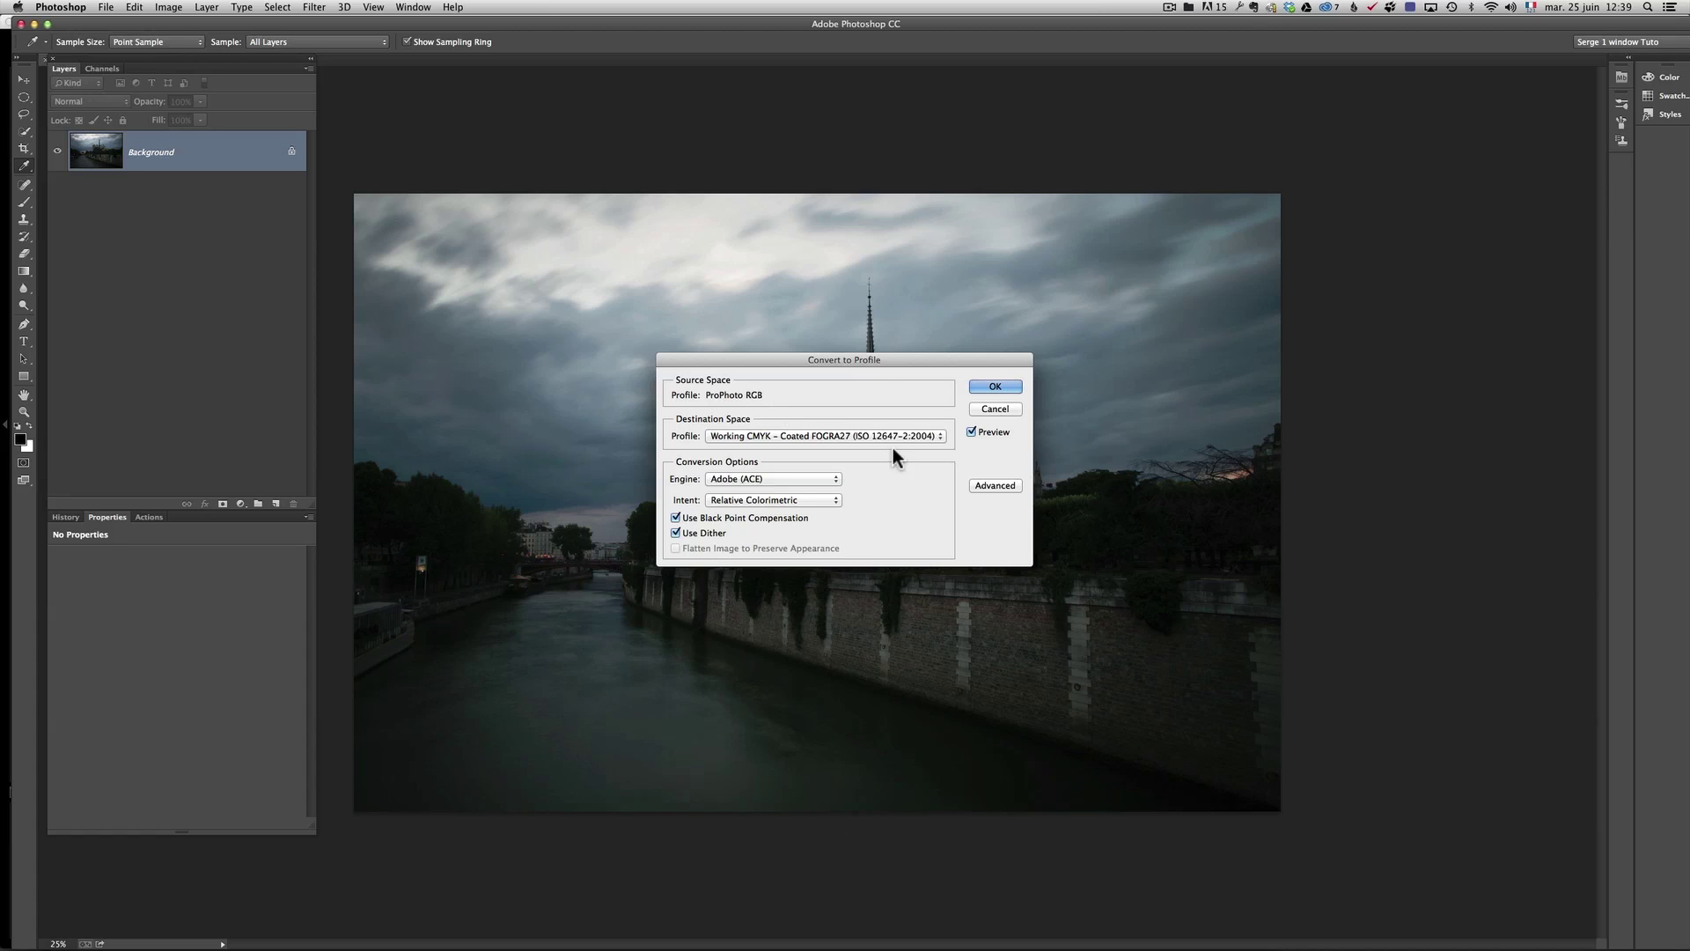
{"action": "left_click", "coordinate": [1011, 410]}
{"action": "key", "text": "z"}
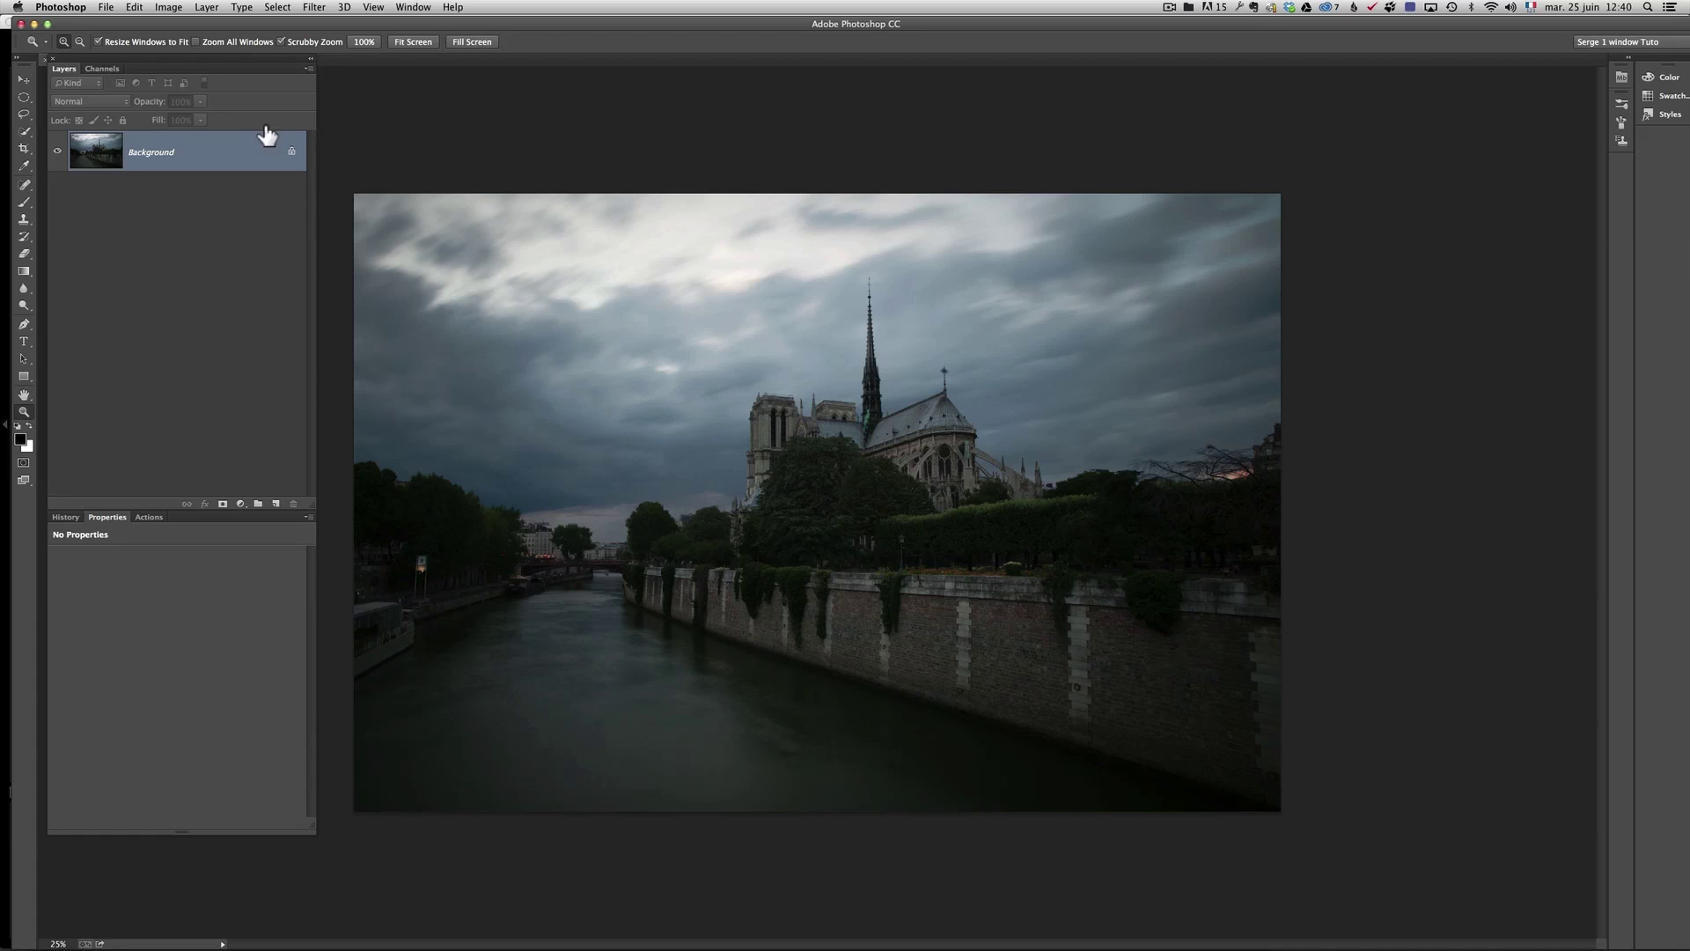
Review the working spaces and the RGB color management policy options in Color Settings, closing them without changes
{"action": "left_click", "coordinate": [134, 8]}
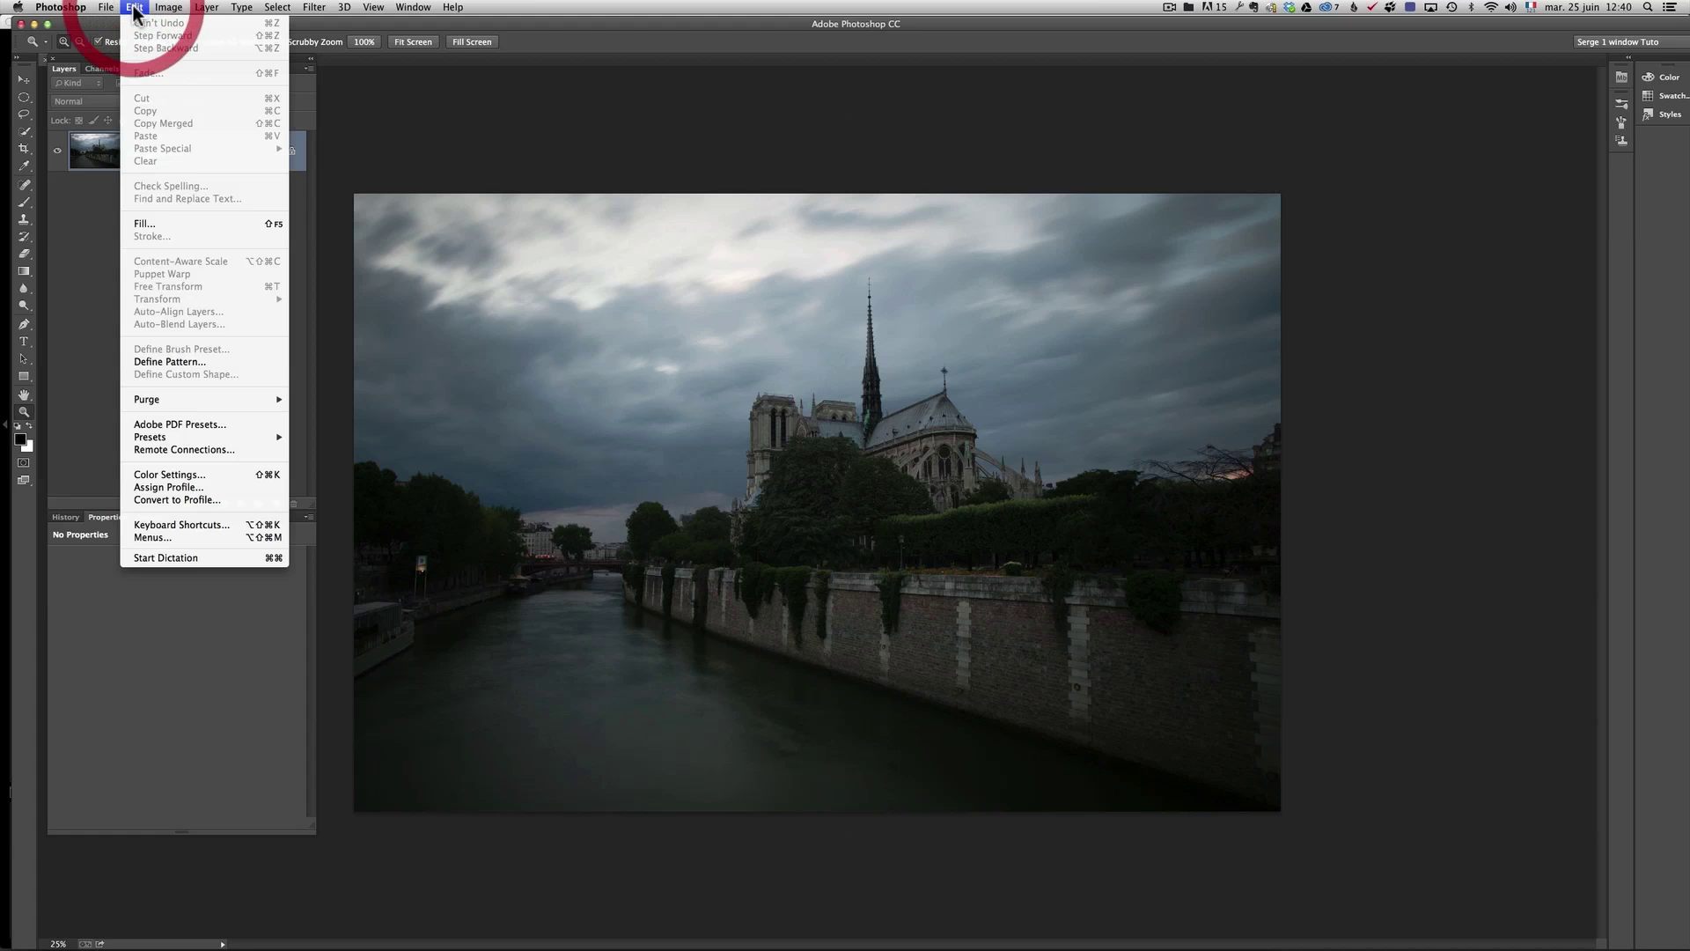
{"action": "left_click", "coordinate": [231, 481]}
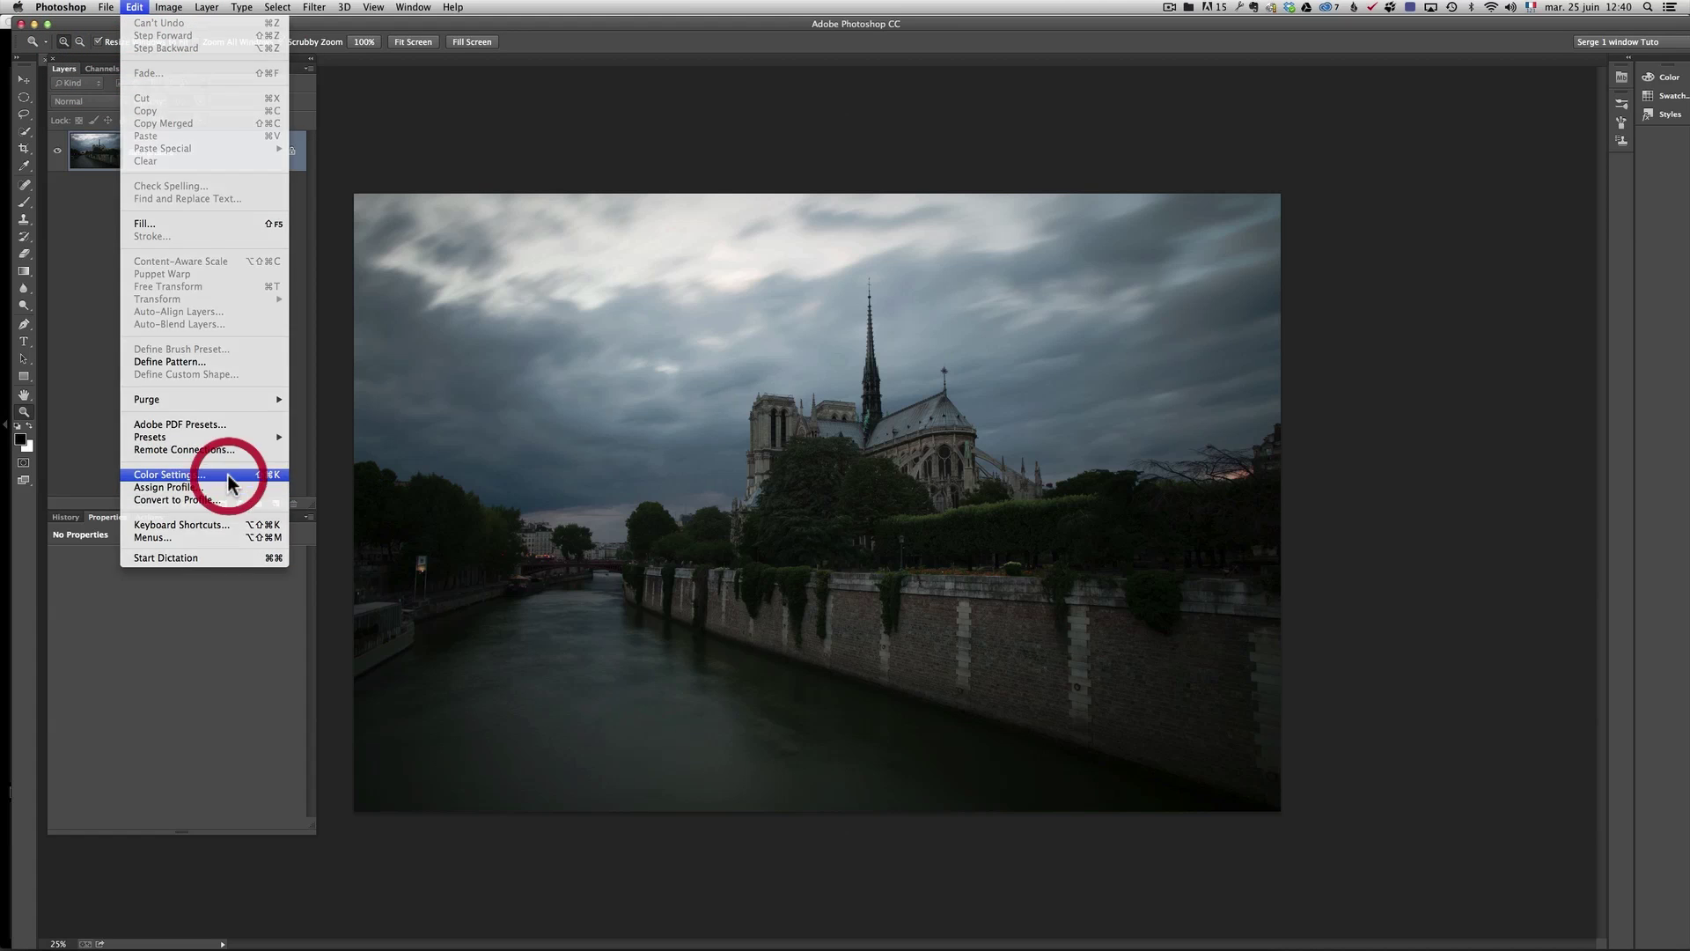
{"action": "left_click_drag", "start_coordinate": [861, 280], "coordinate": [771, 177]}
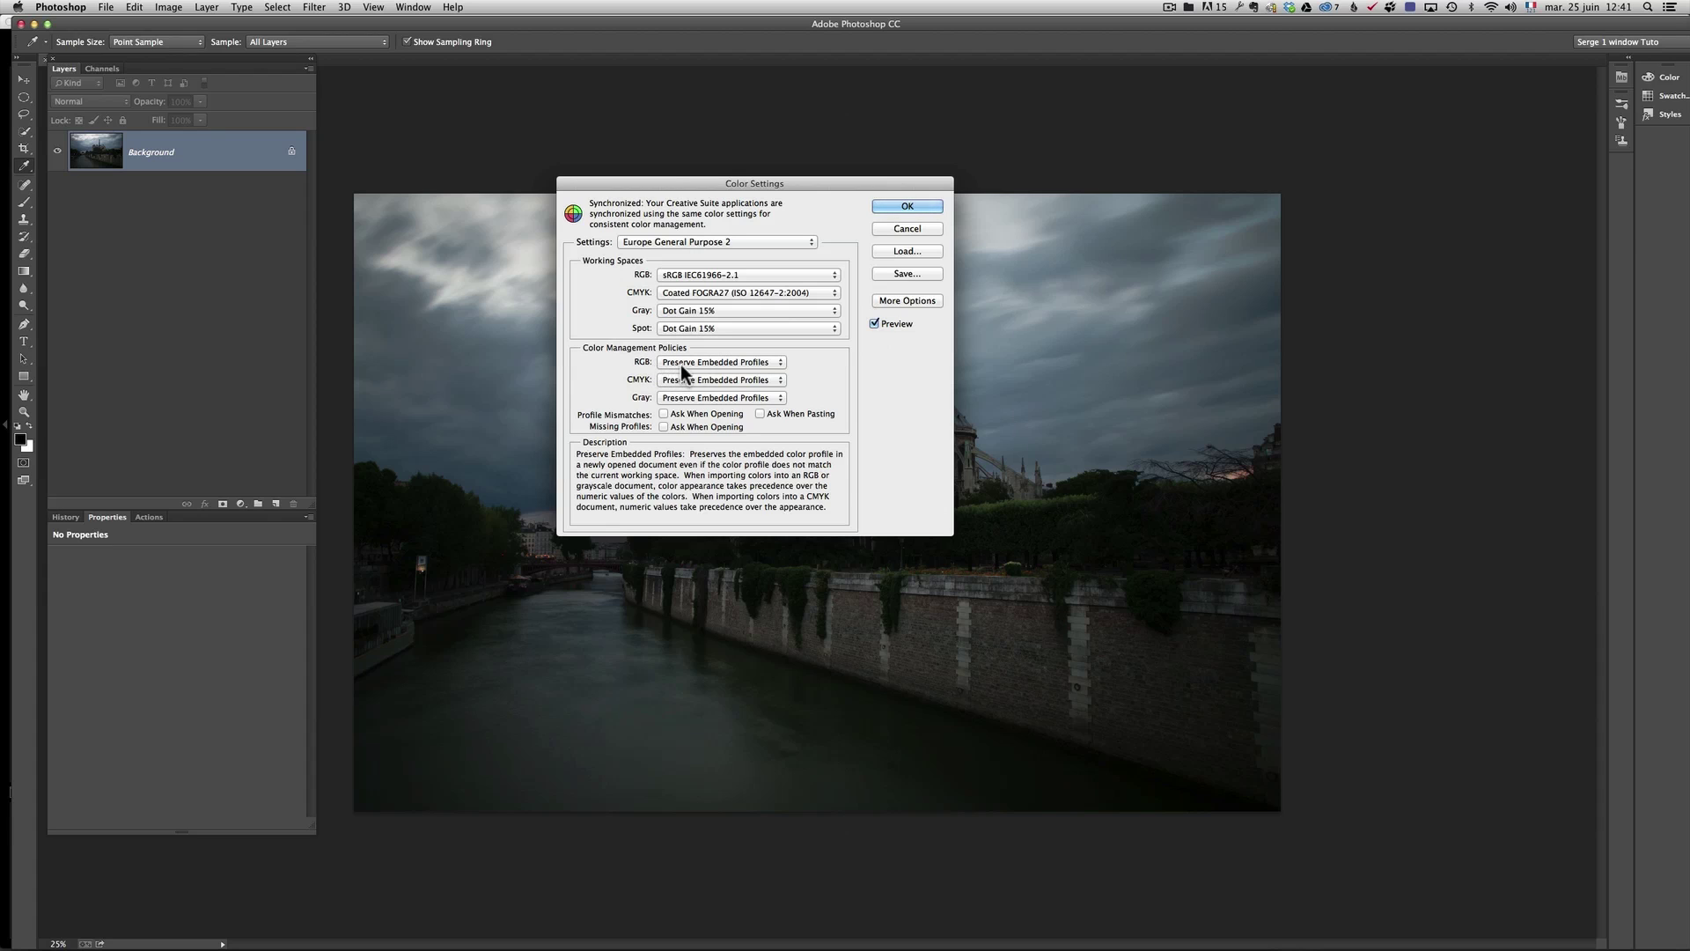
{"action": "left_click", "coordinate": [772, 362]}
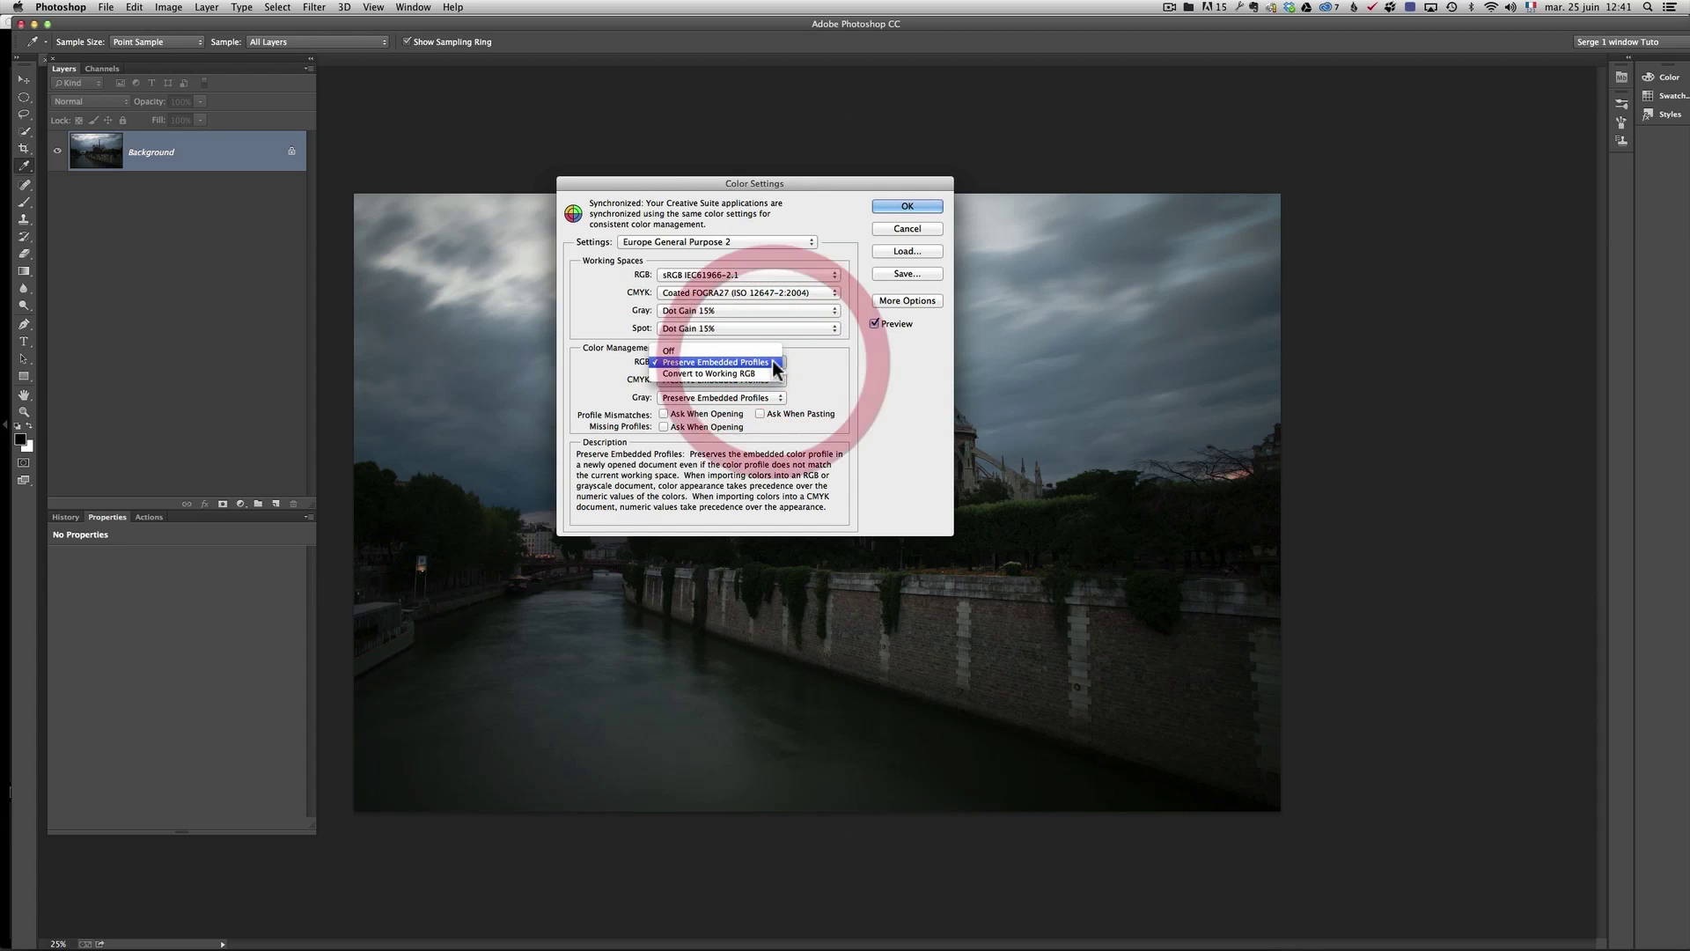
{"action": "left_click", "coordinate": [721, 362]}
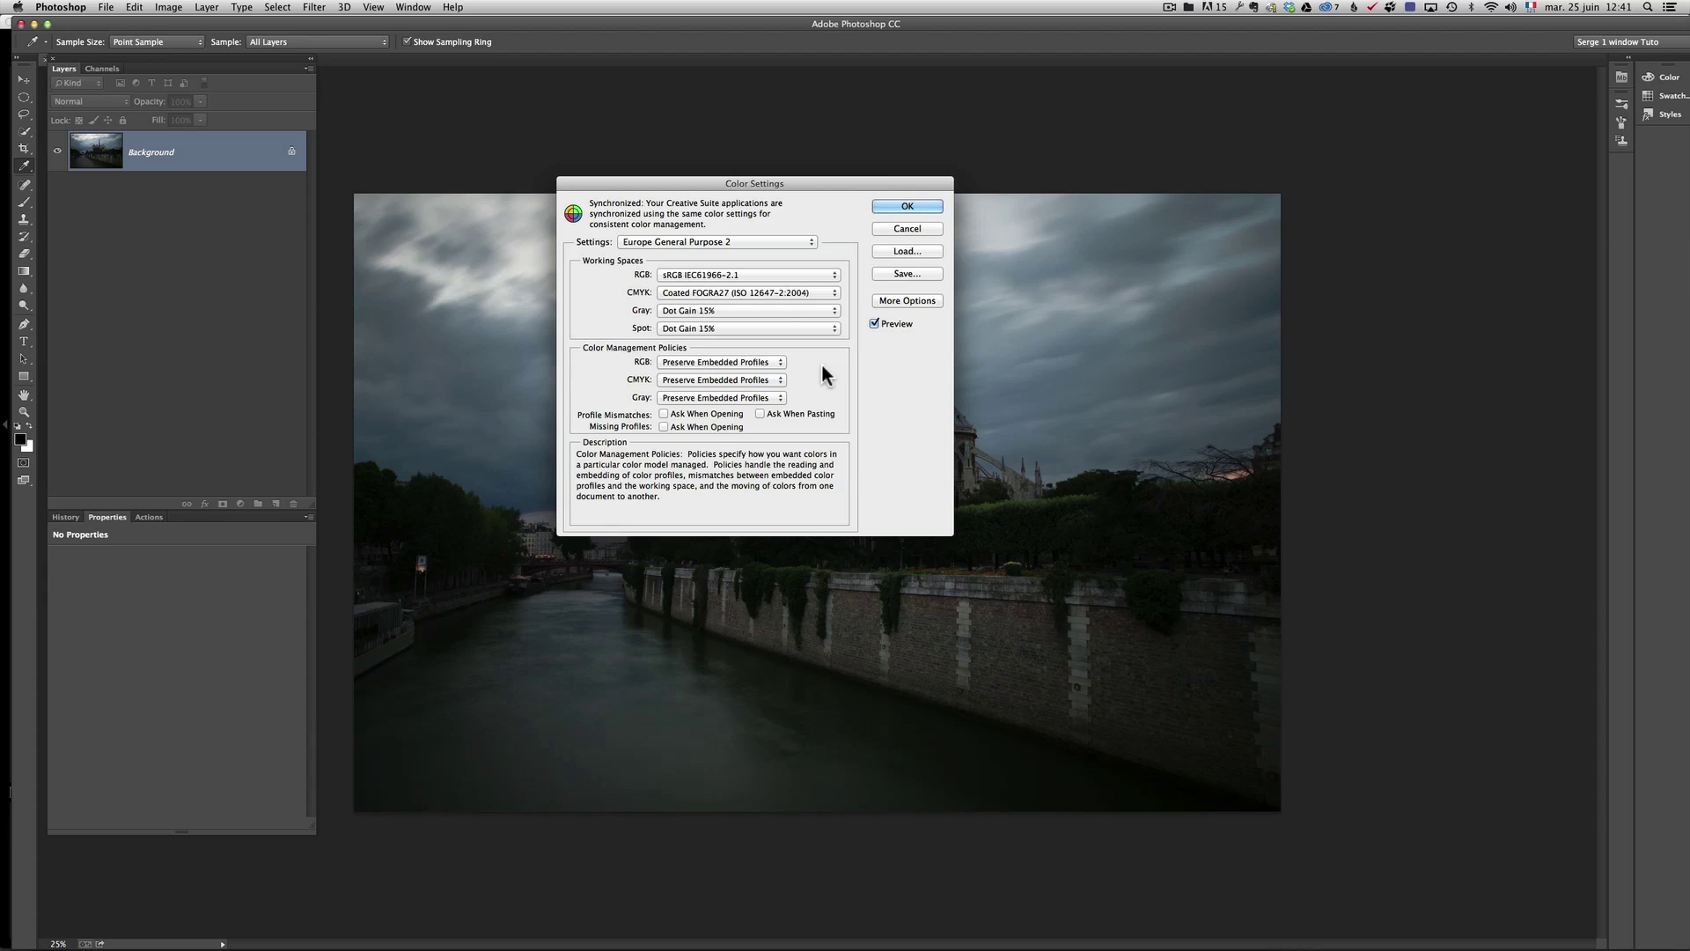
{"action": "mouse_move", "coordinate": [762, 273]}
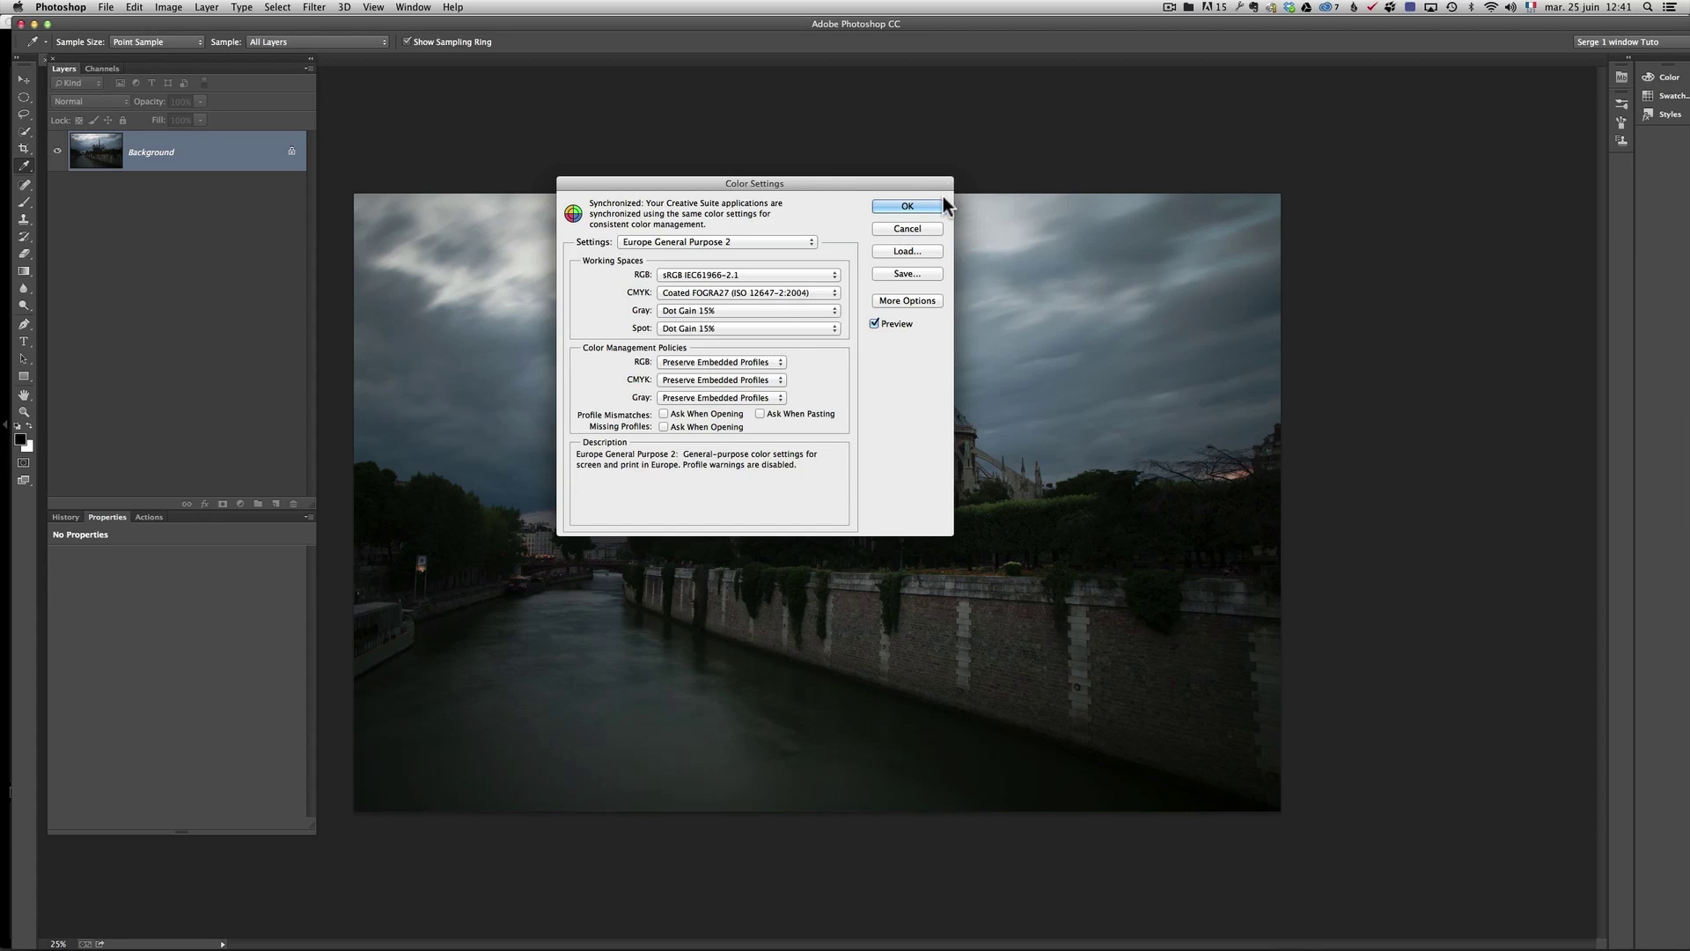
{"action": "left_click", "coordinate": [908, 228]}
{"action": "key", "text": "z"}
Switch to Lightroom and review the file format choices in the External Editing preferences, keeping TIFF for Photoshop CC
{"action": "key", "text": "super+Tab"}
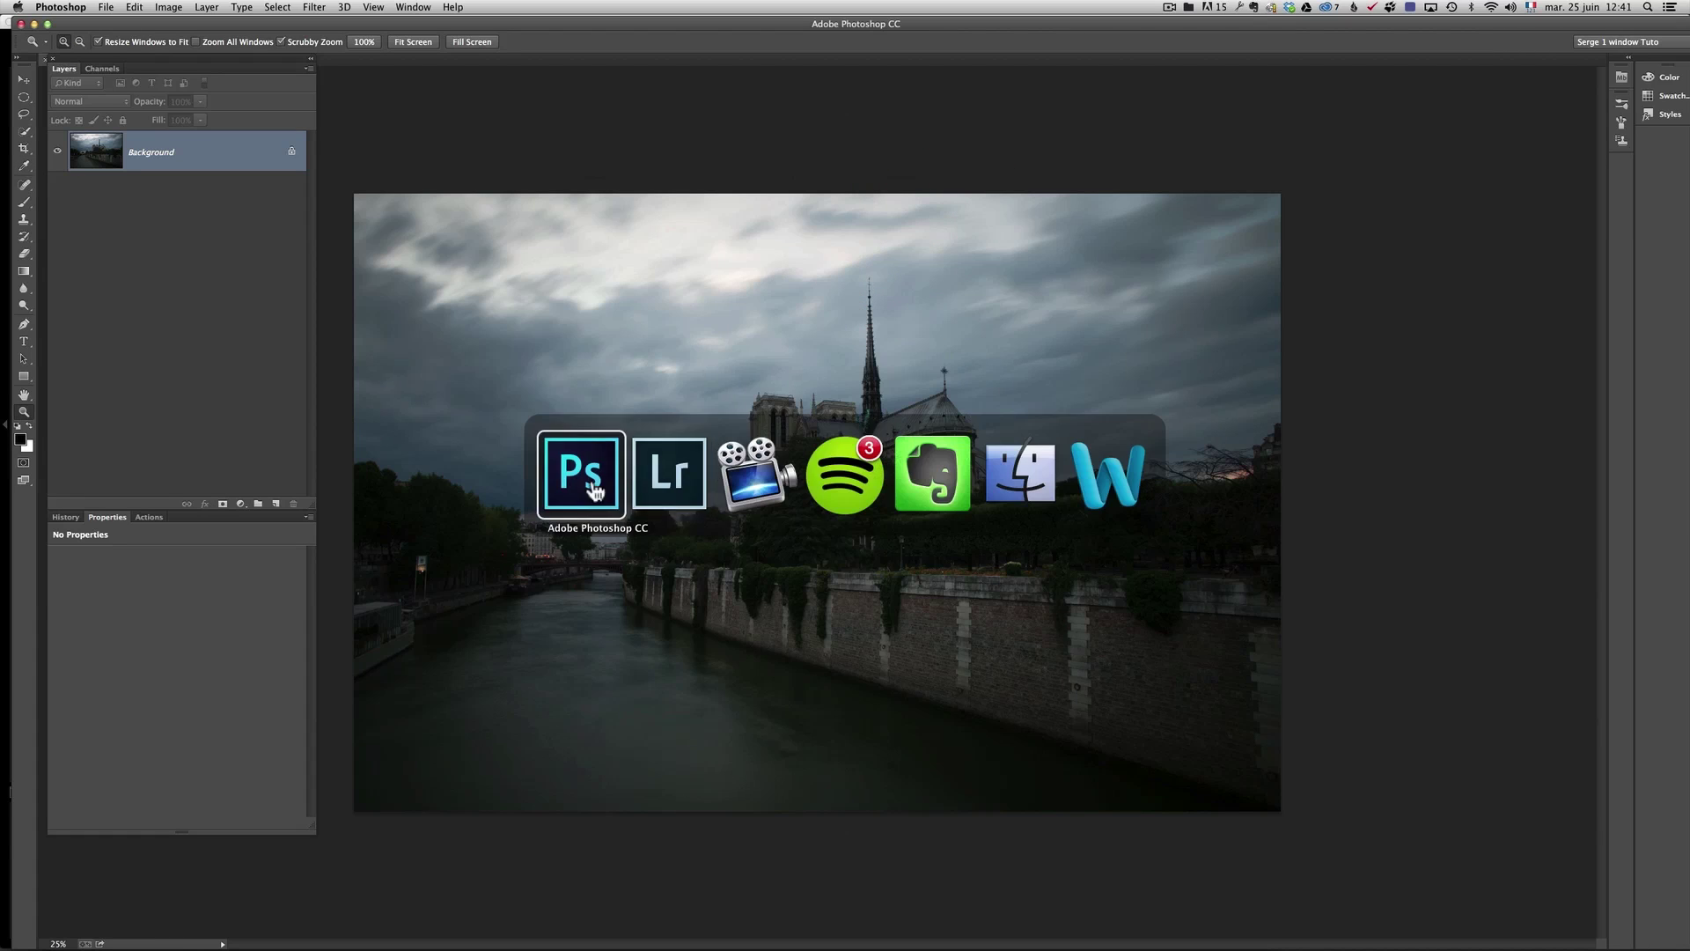
{"action": "left_click", "coordinate": [666, 487]}
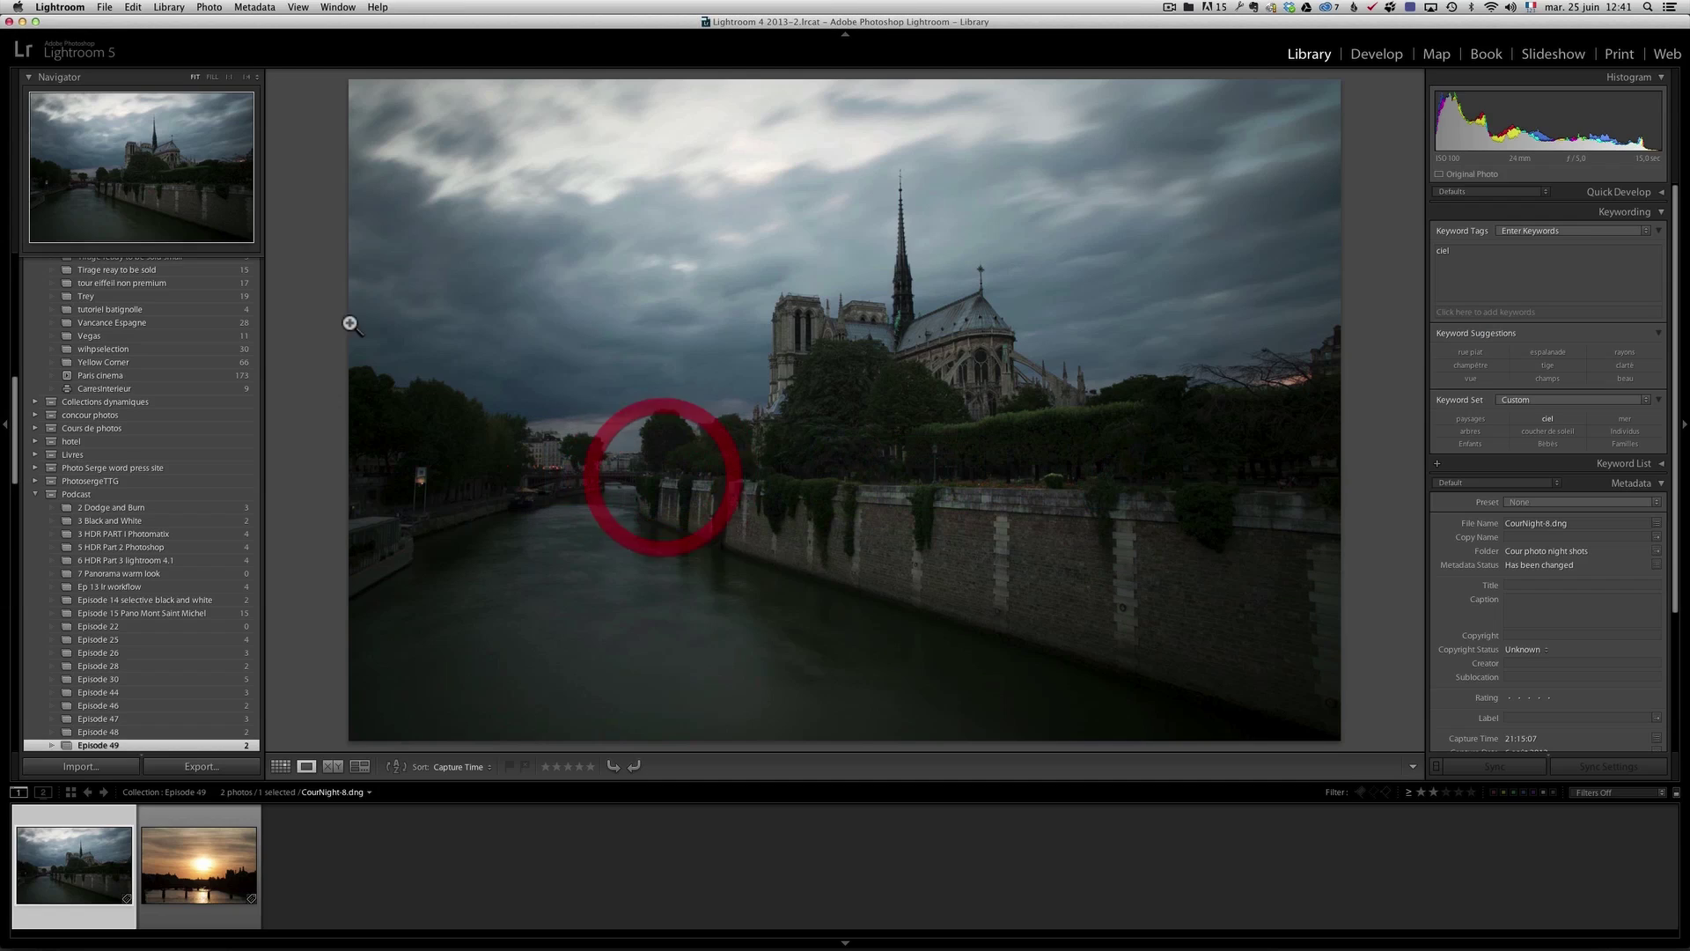
{"action": "left_click", "coordinate": [106, 7]}
{"action": "left_click", "coordinate": [60, 7]}
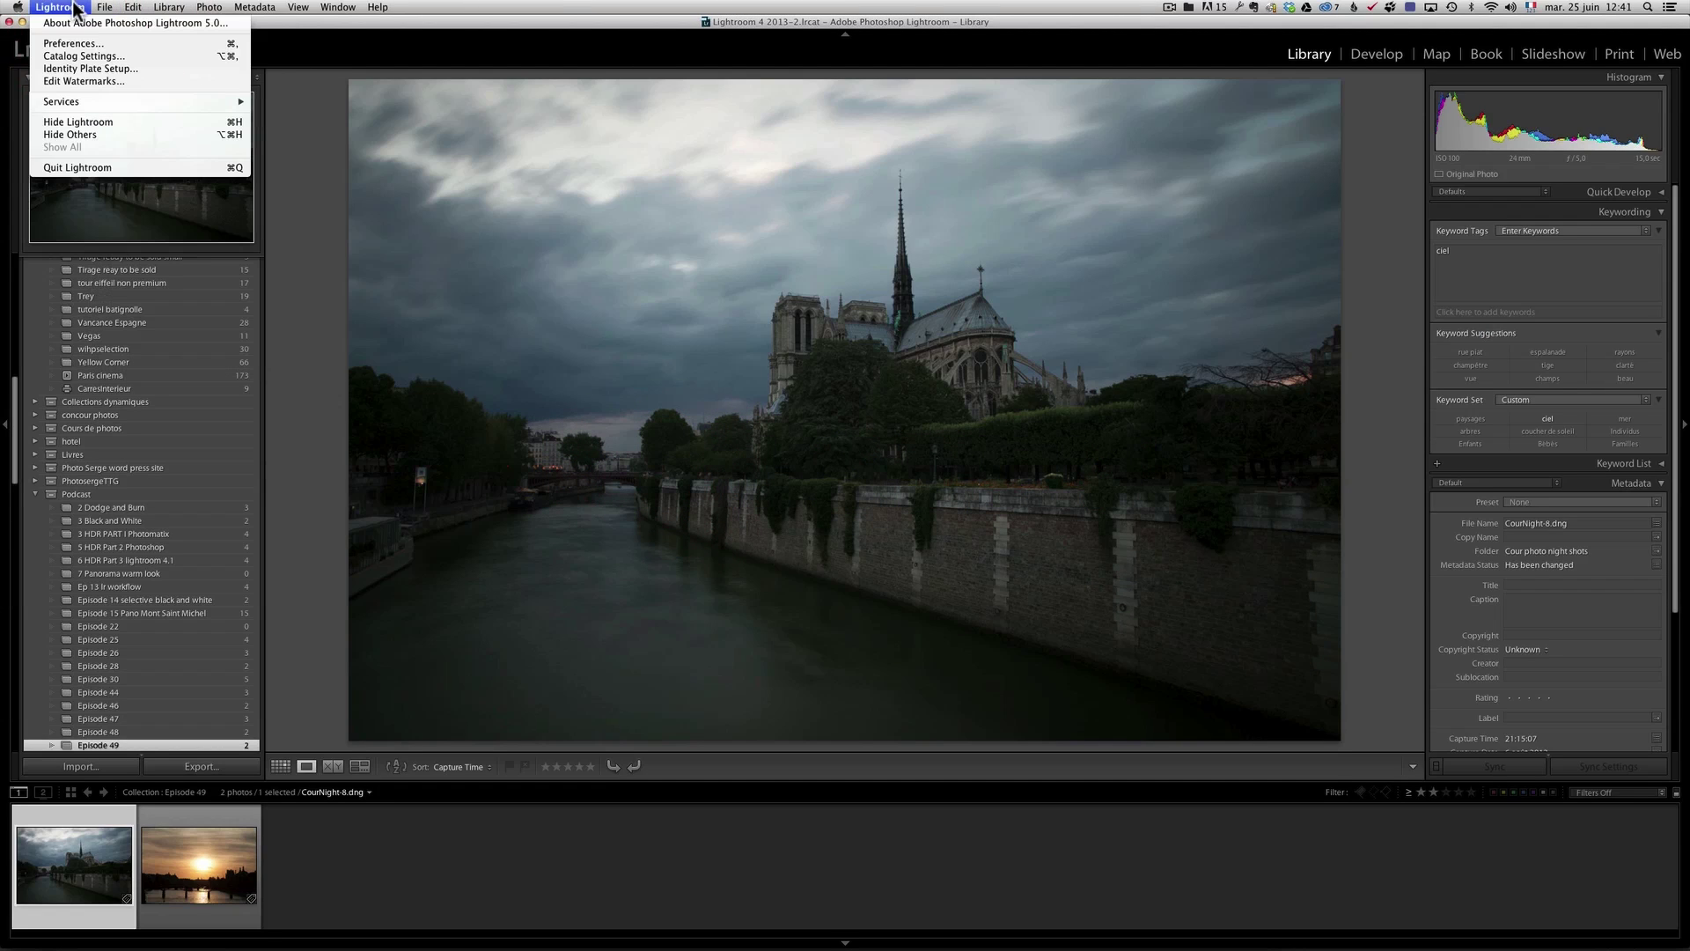
{"action": "left_click", "coordinate": [89, 44]}
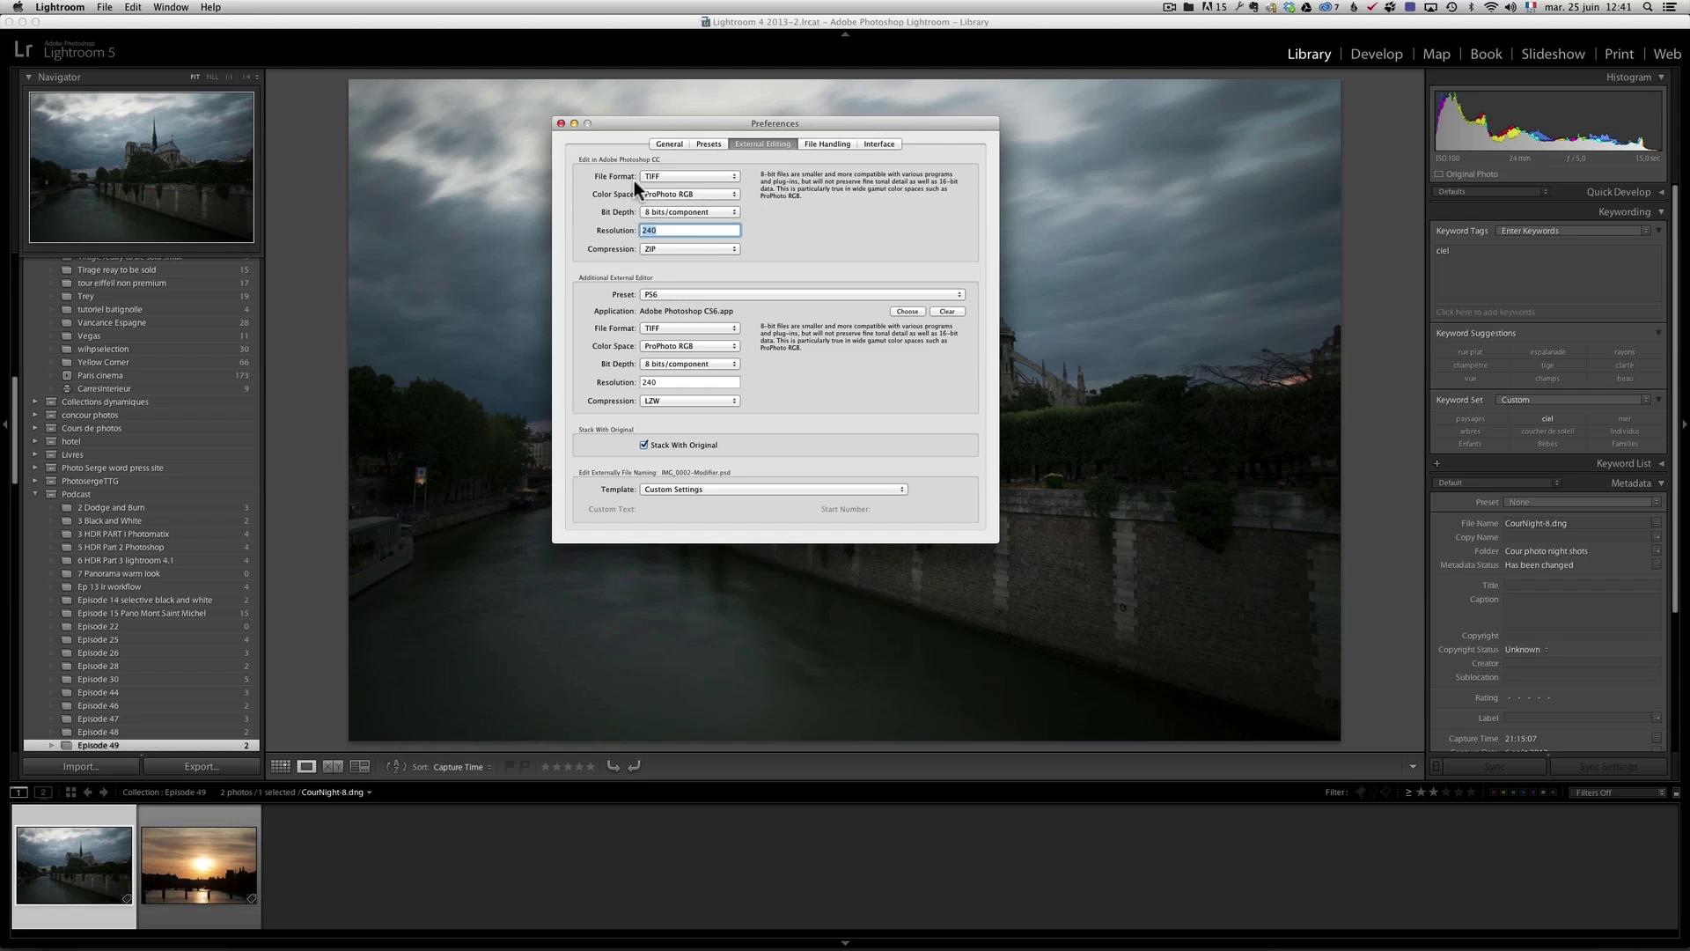
{"action": "left_click", "coordinate": [706, 180]}
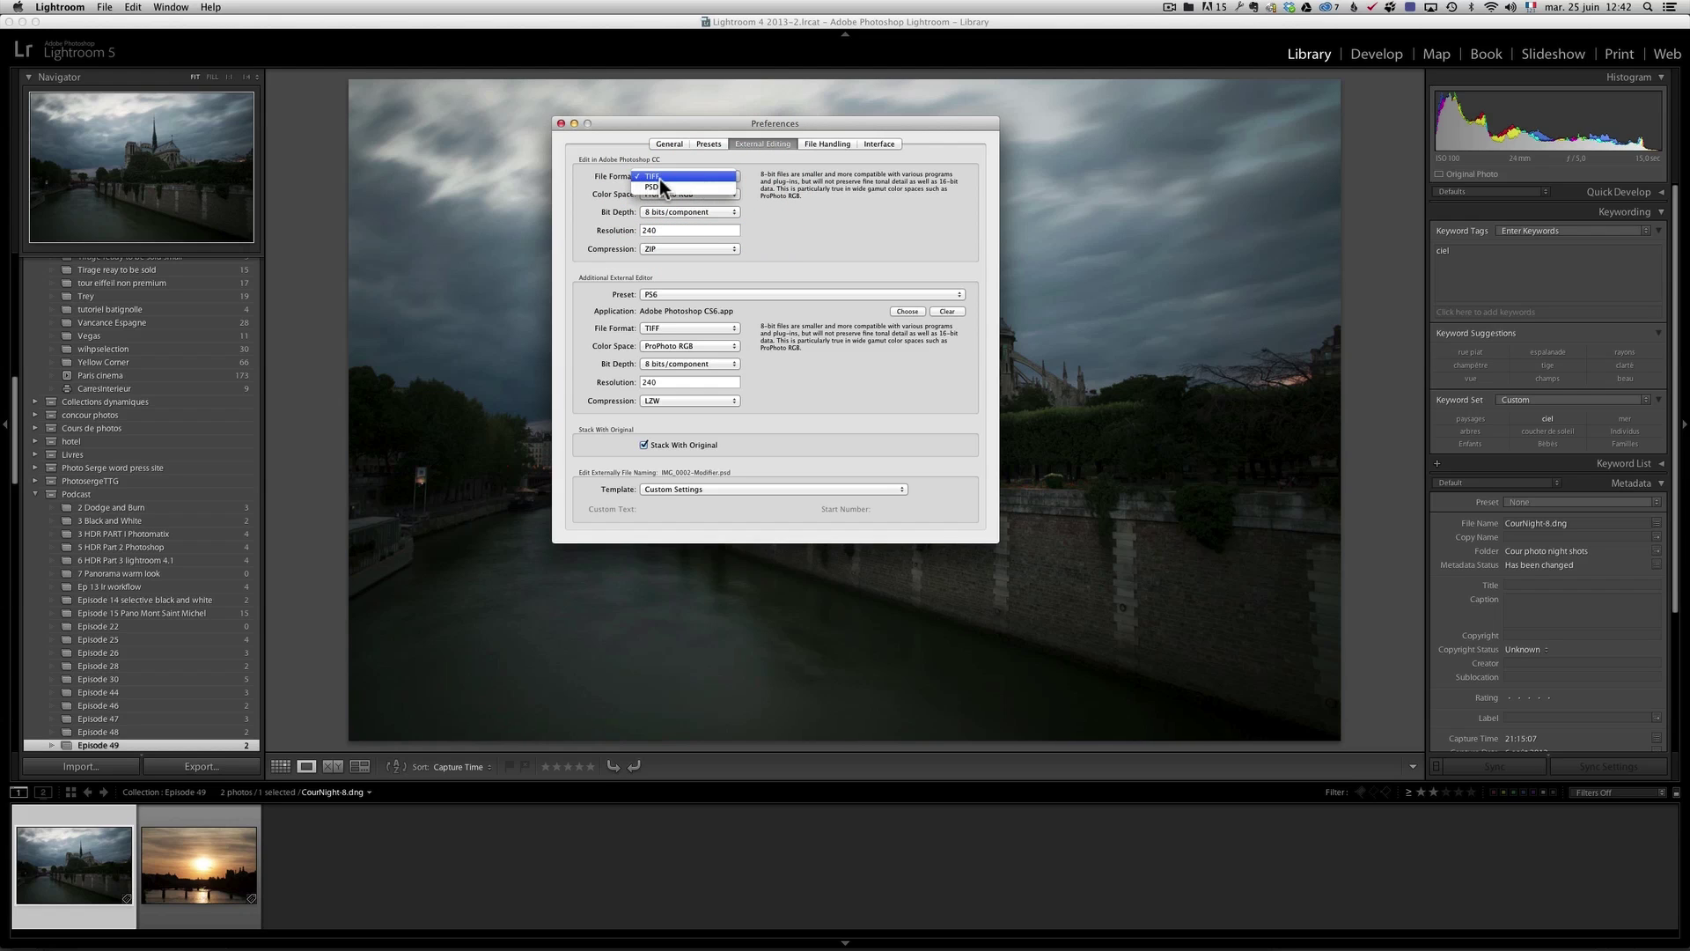
{"action": "left_click", "coordinate": [666, 178]}
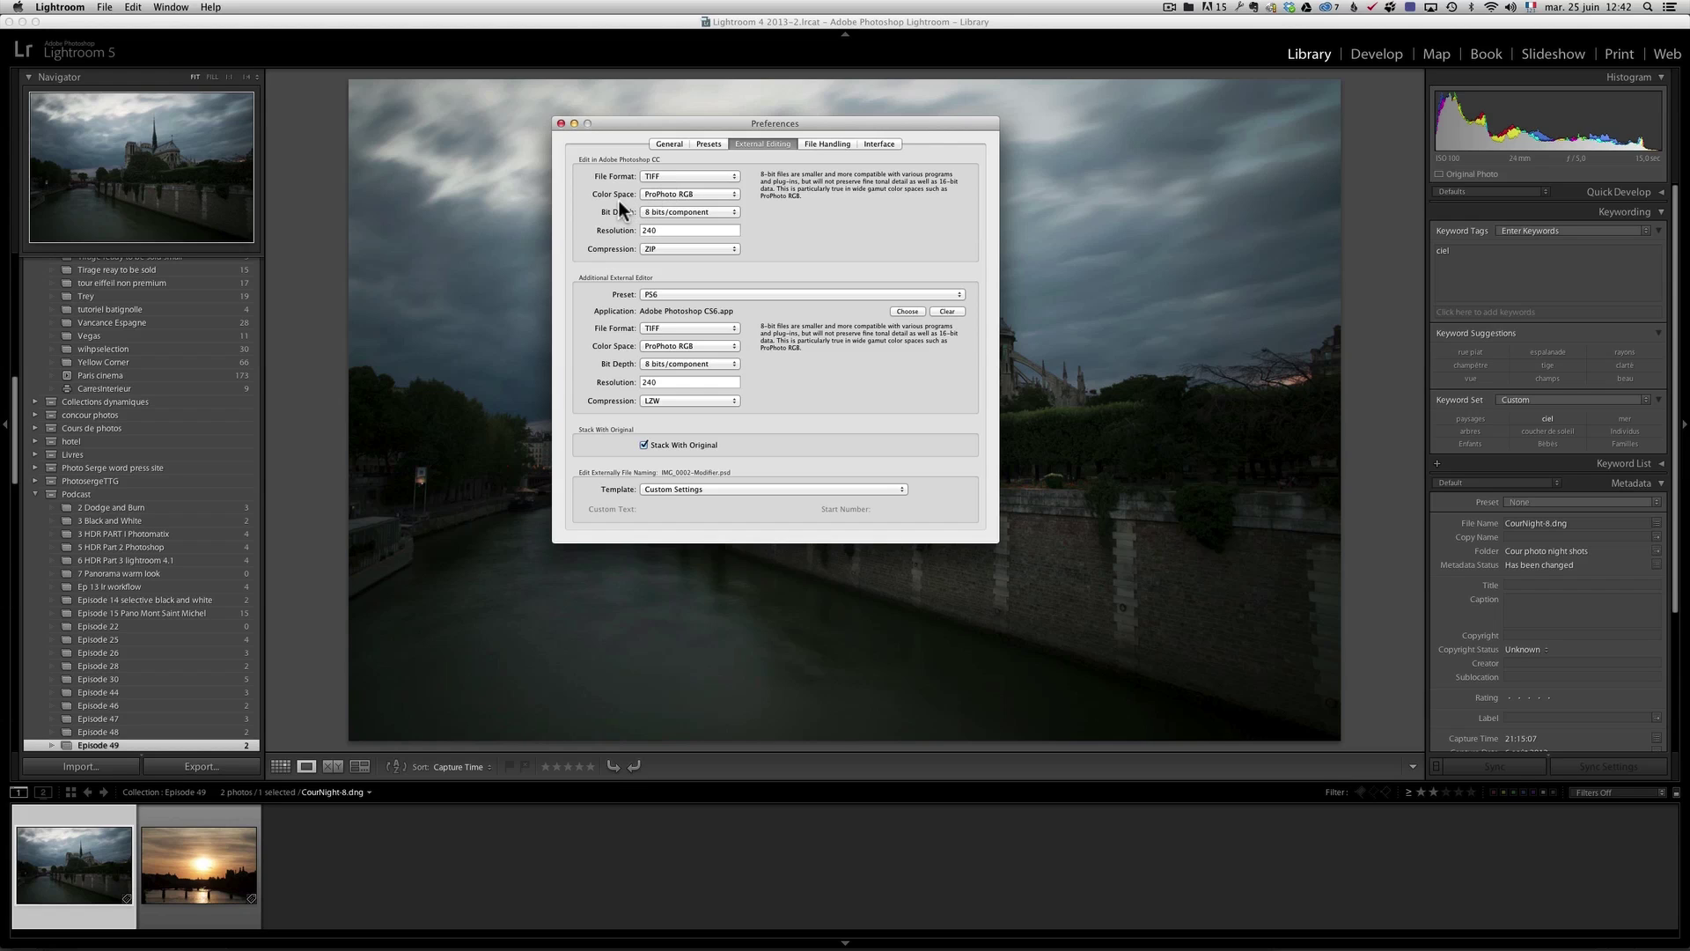
Review the Photoshop color space and bit depth choices, keeping ProPhoto RGB and 8 bits/component, and close the preferences
{"action": "left_click", "coordinate": [678, 193]}
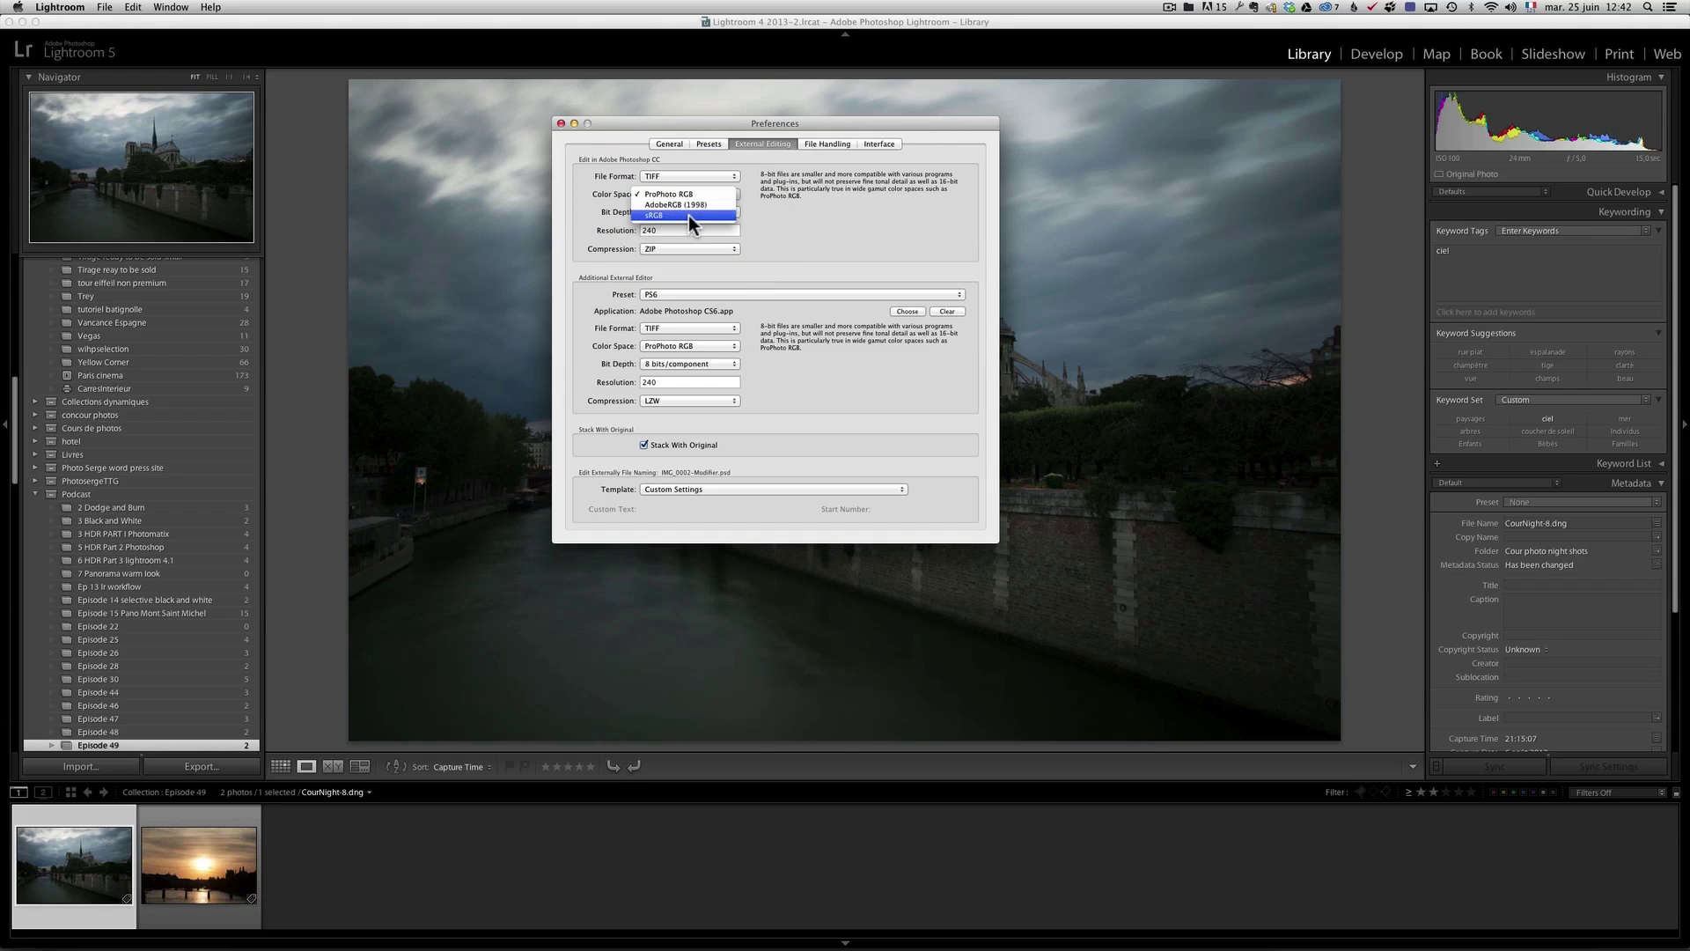
{"action": "left_click", "coordinate": [690, 195]}
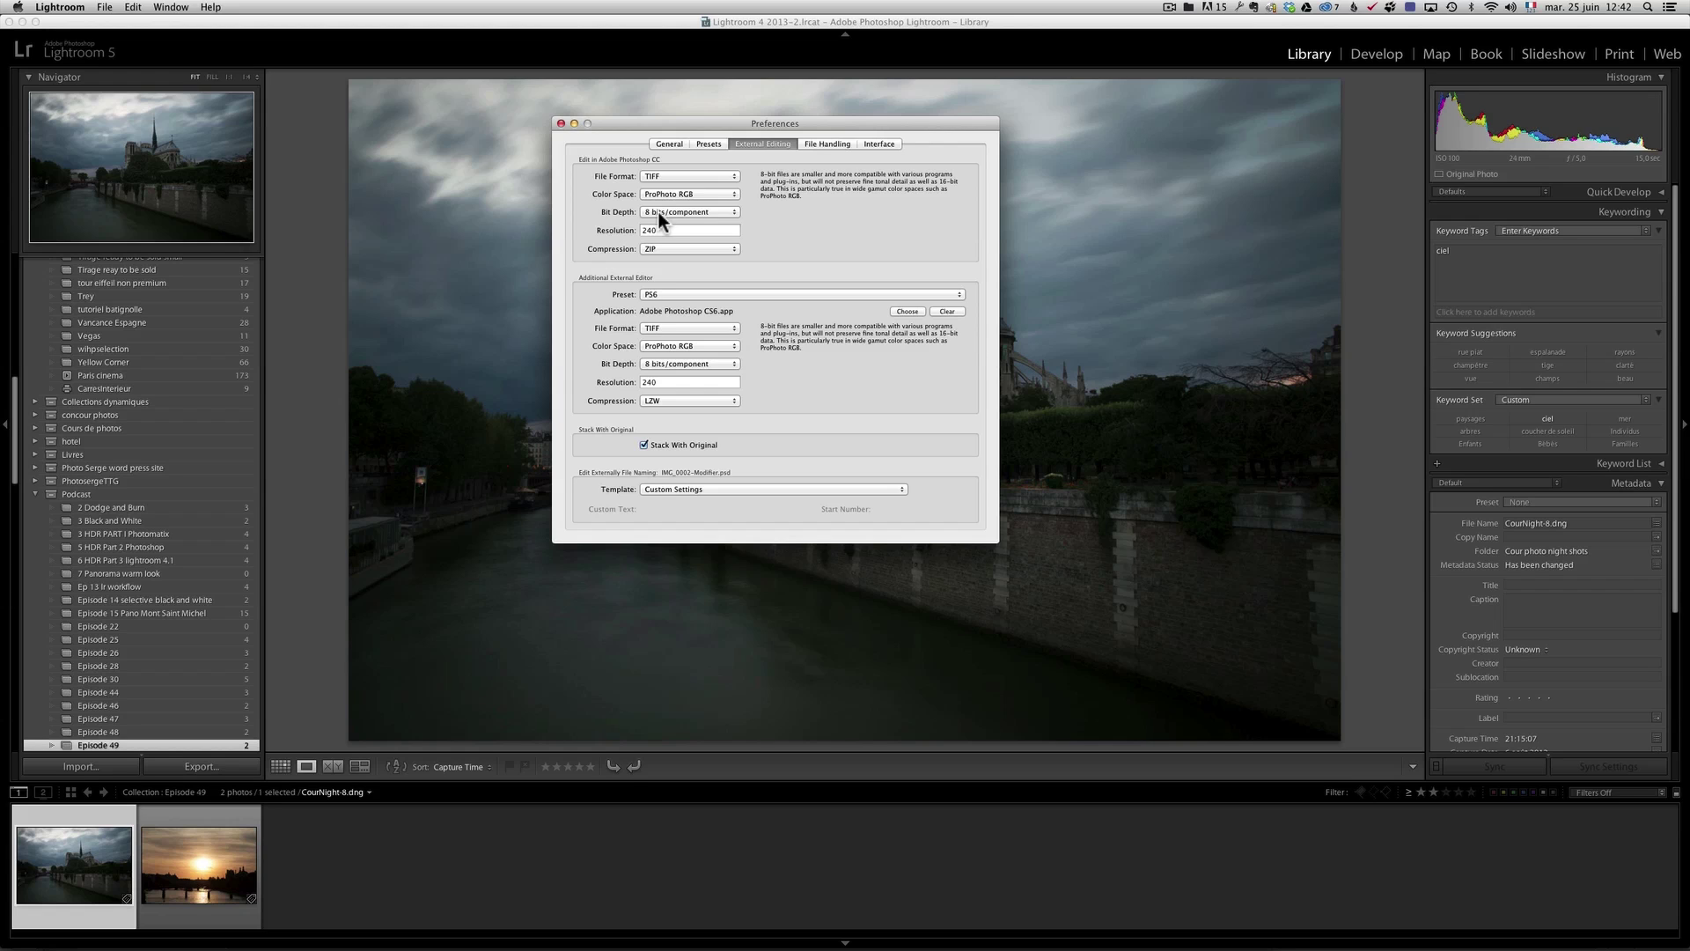
{"action": "left_click", "coordinate": [658, 213]}
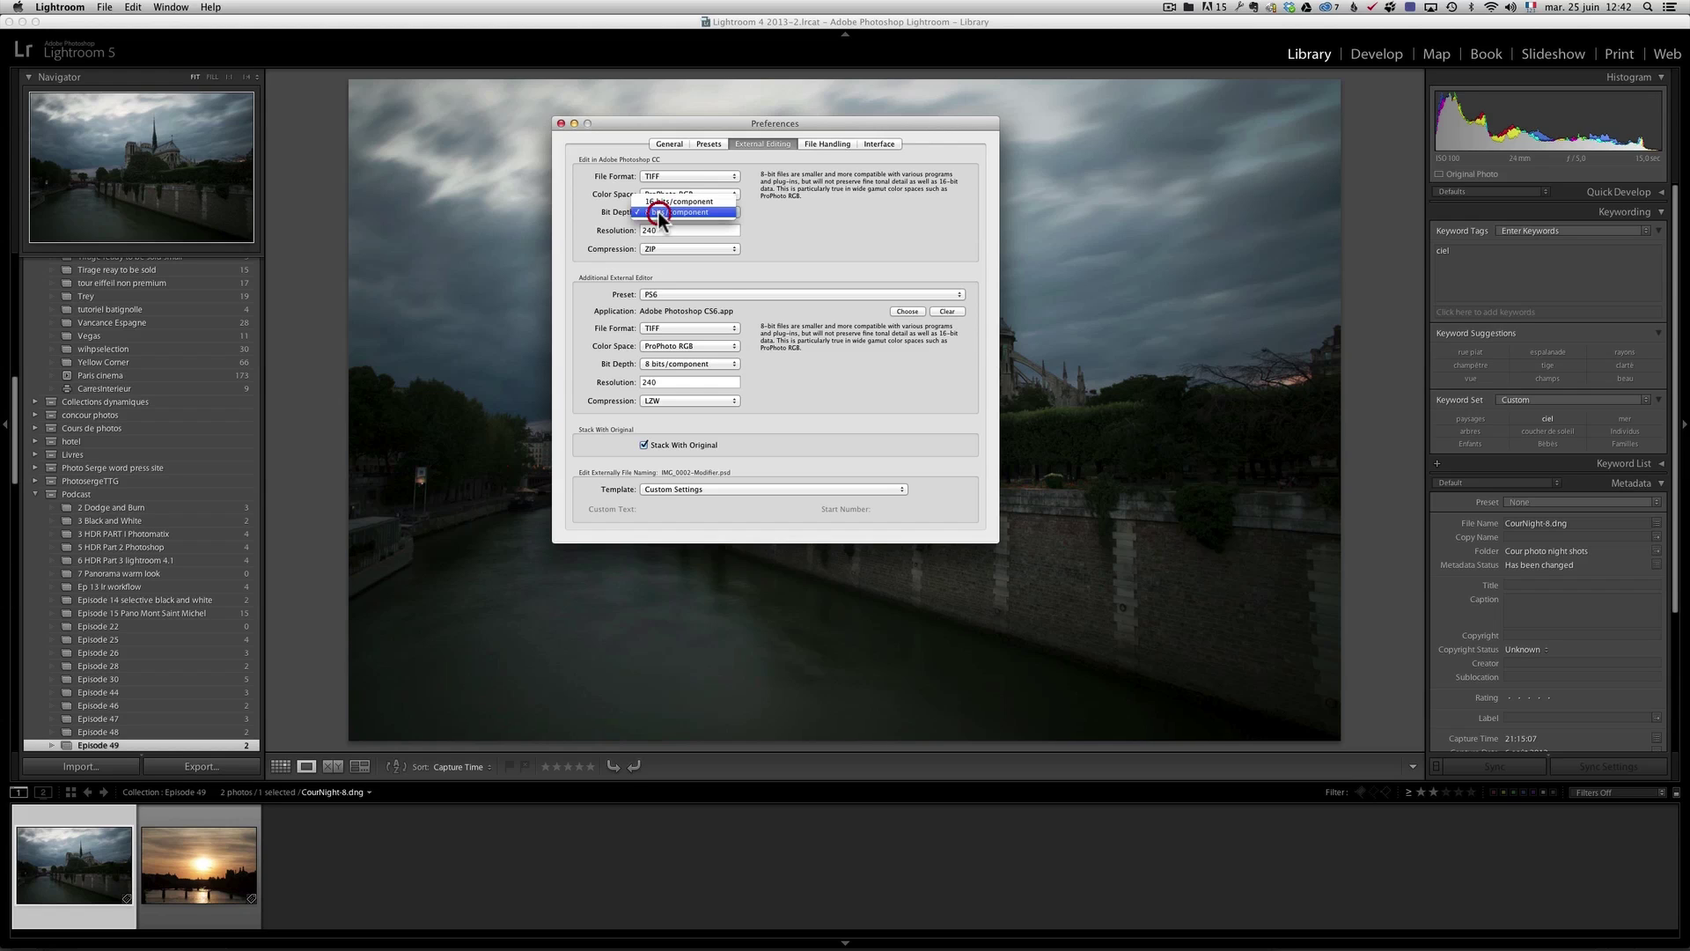
{"action": "left_click", "coordinate": [712, 213]}
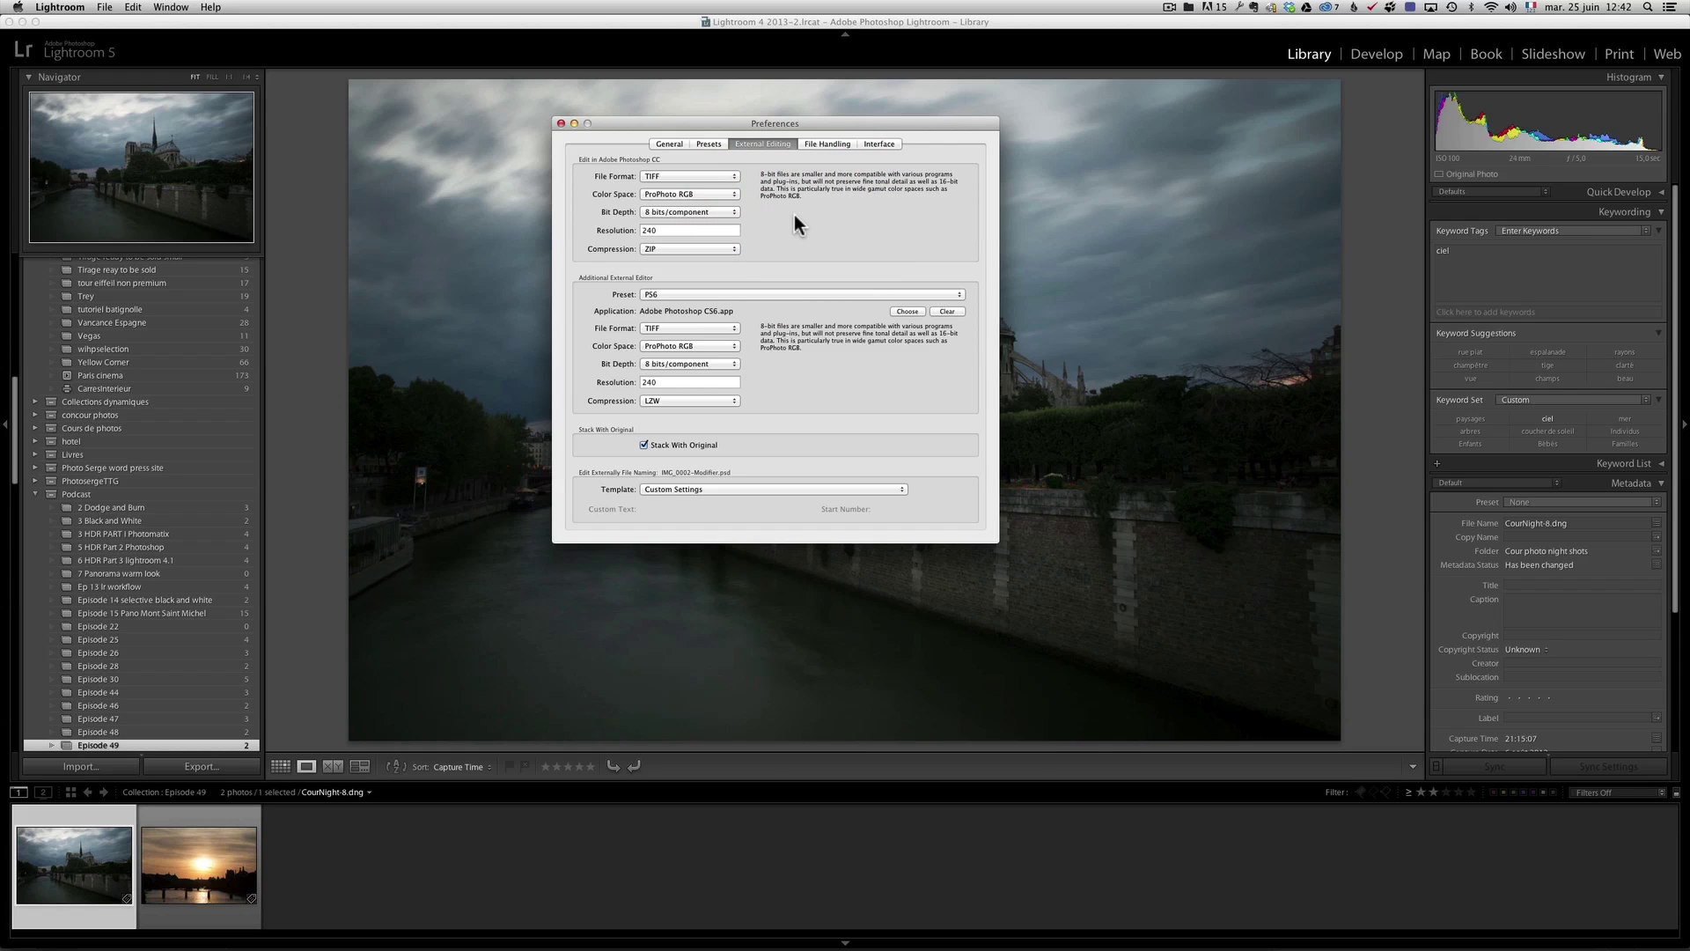
{"action": "left_click", "coordinate": [733, 212]}
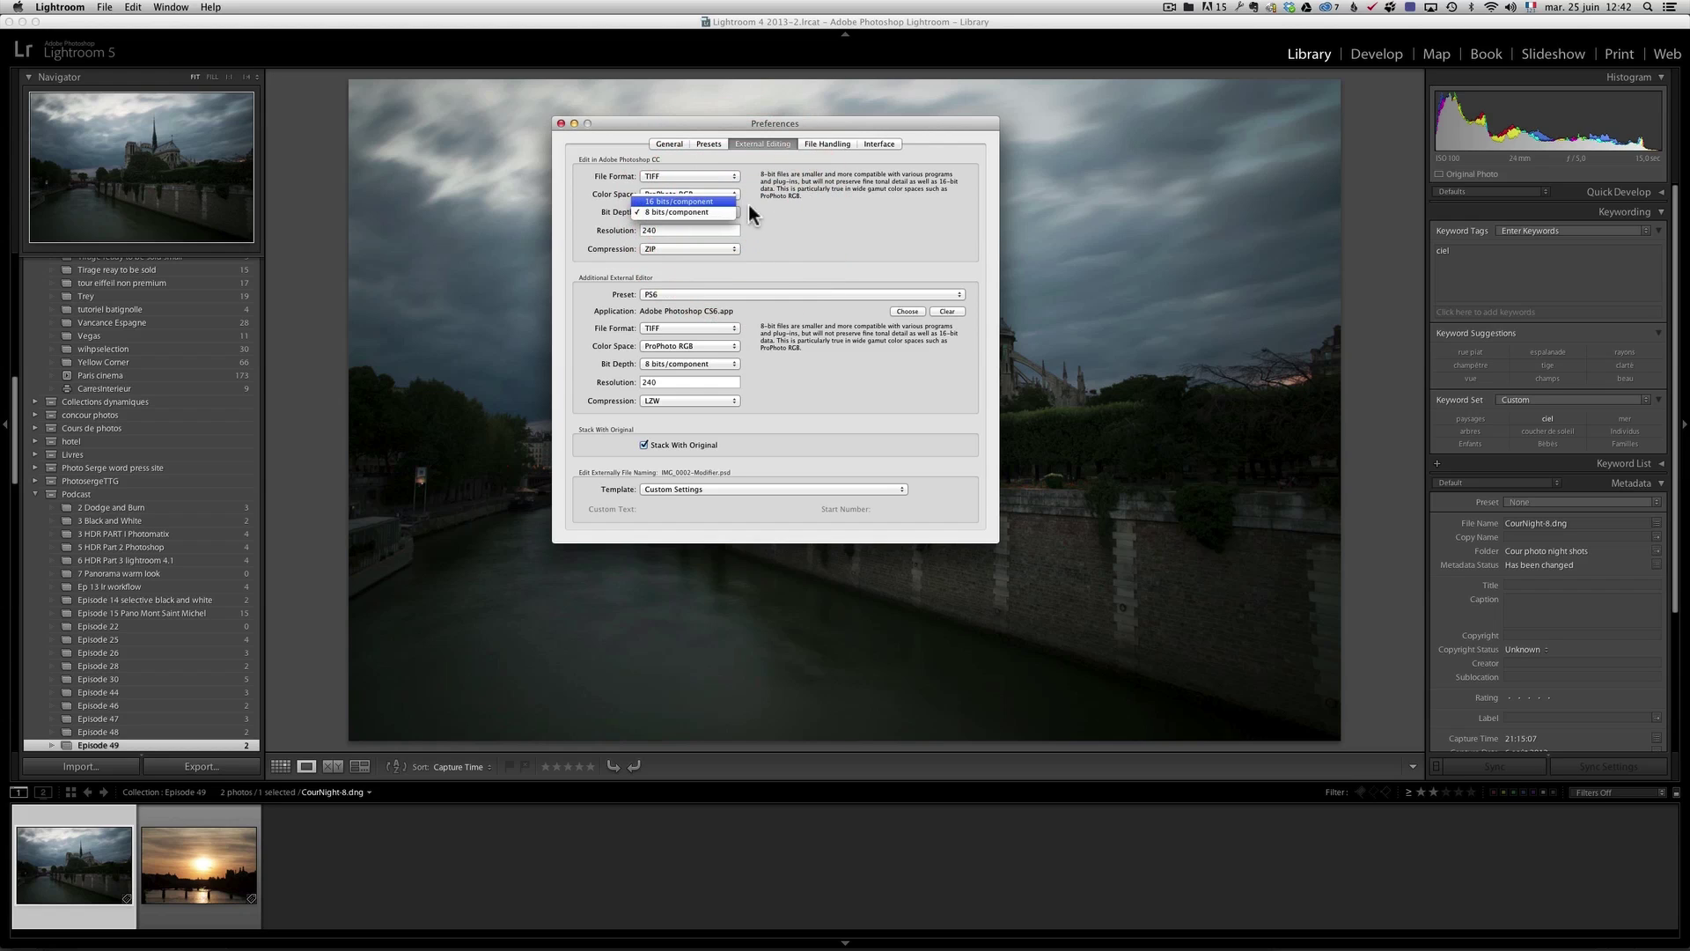
{"action": "left_click", "coordinate": [775, 211]}
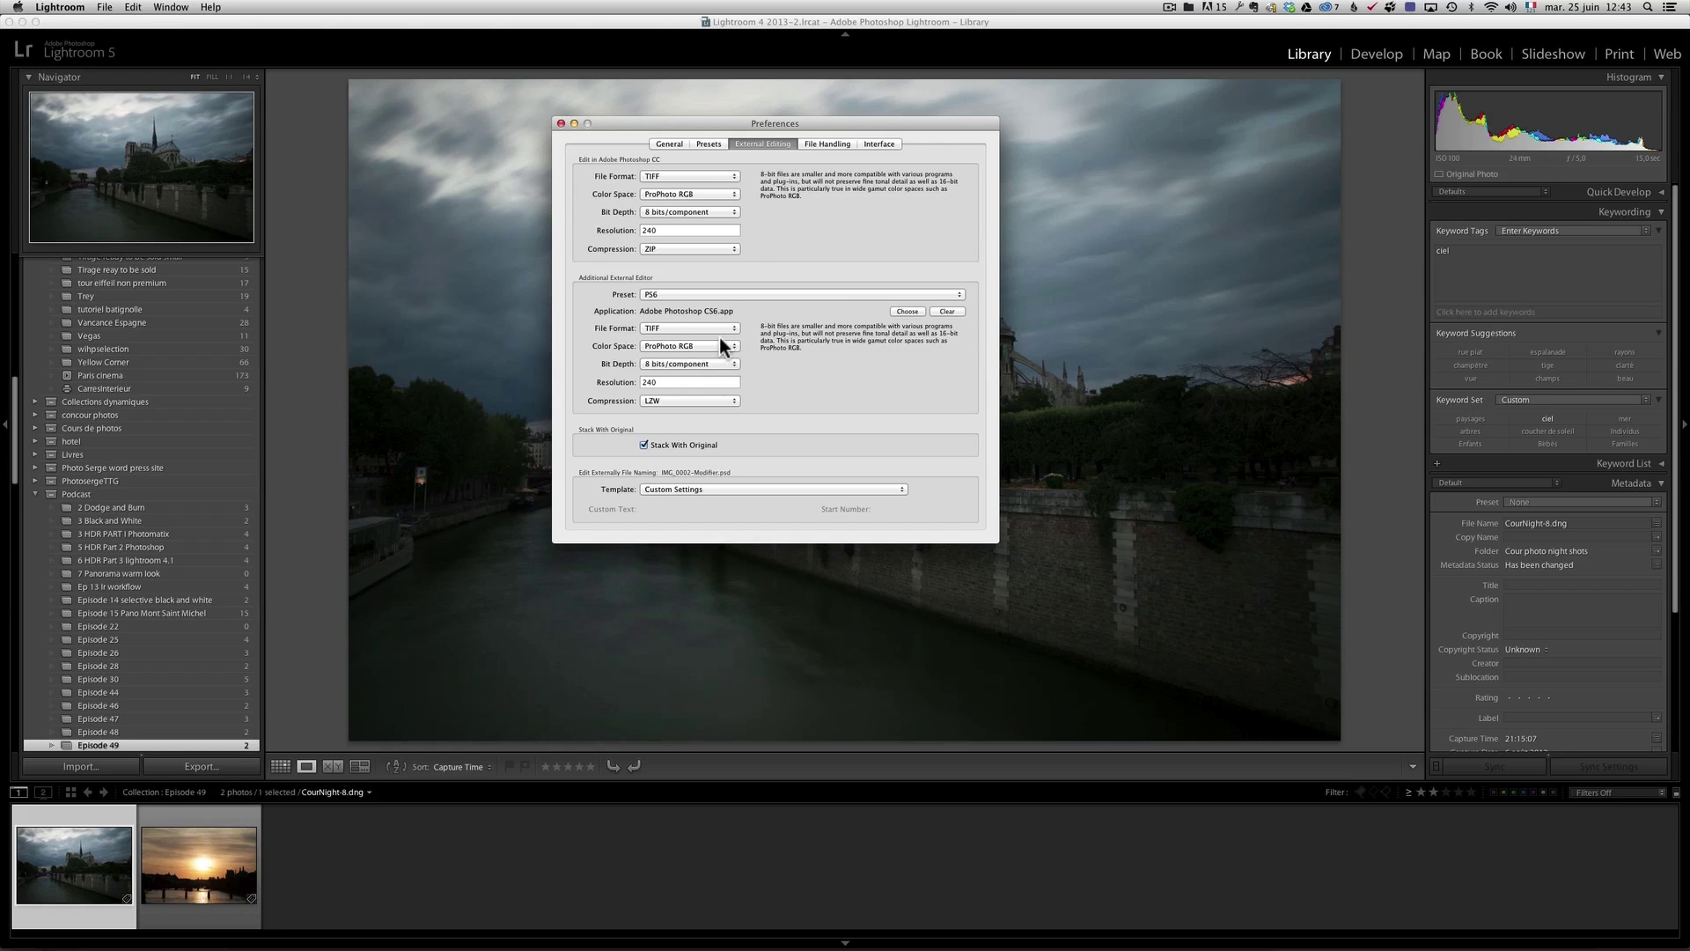
{"action": "left_click", "coordinate": [560, 124]}
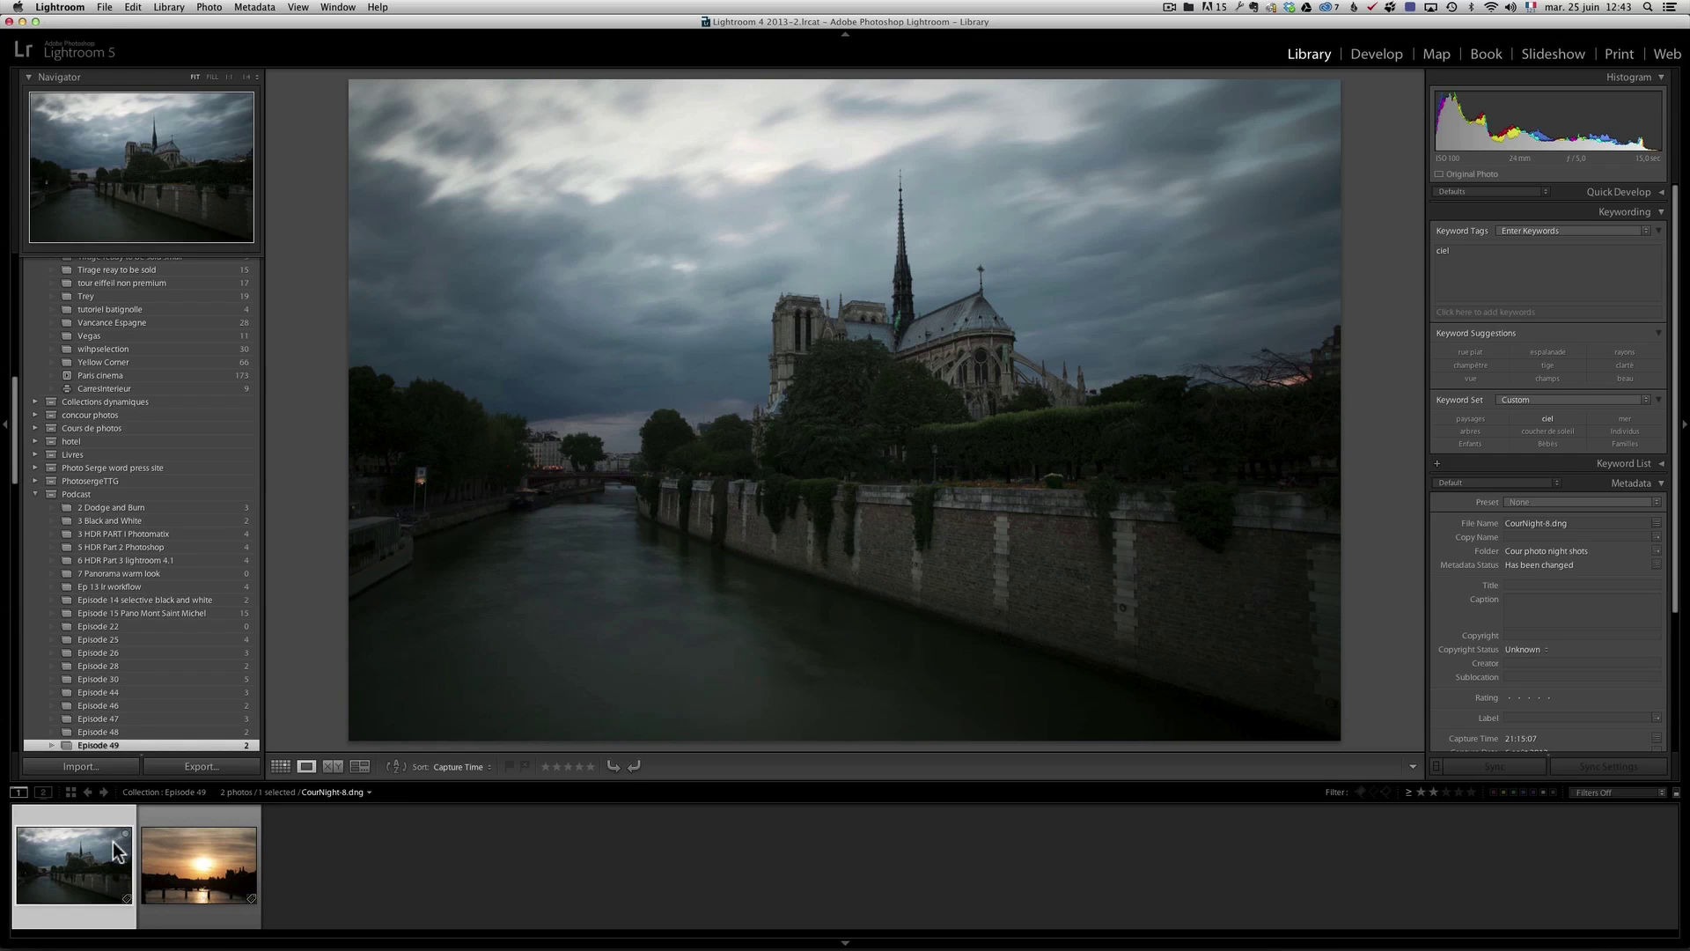
Inspect the image format and color space in the sunset bridge photo's export settings without exporting it
{"action": "left_click", "coordinate": [193, 861]}
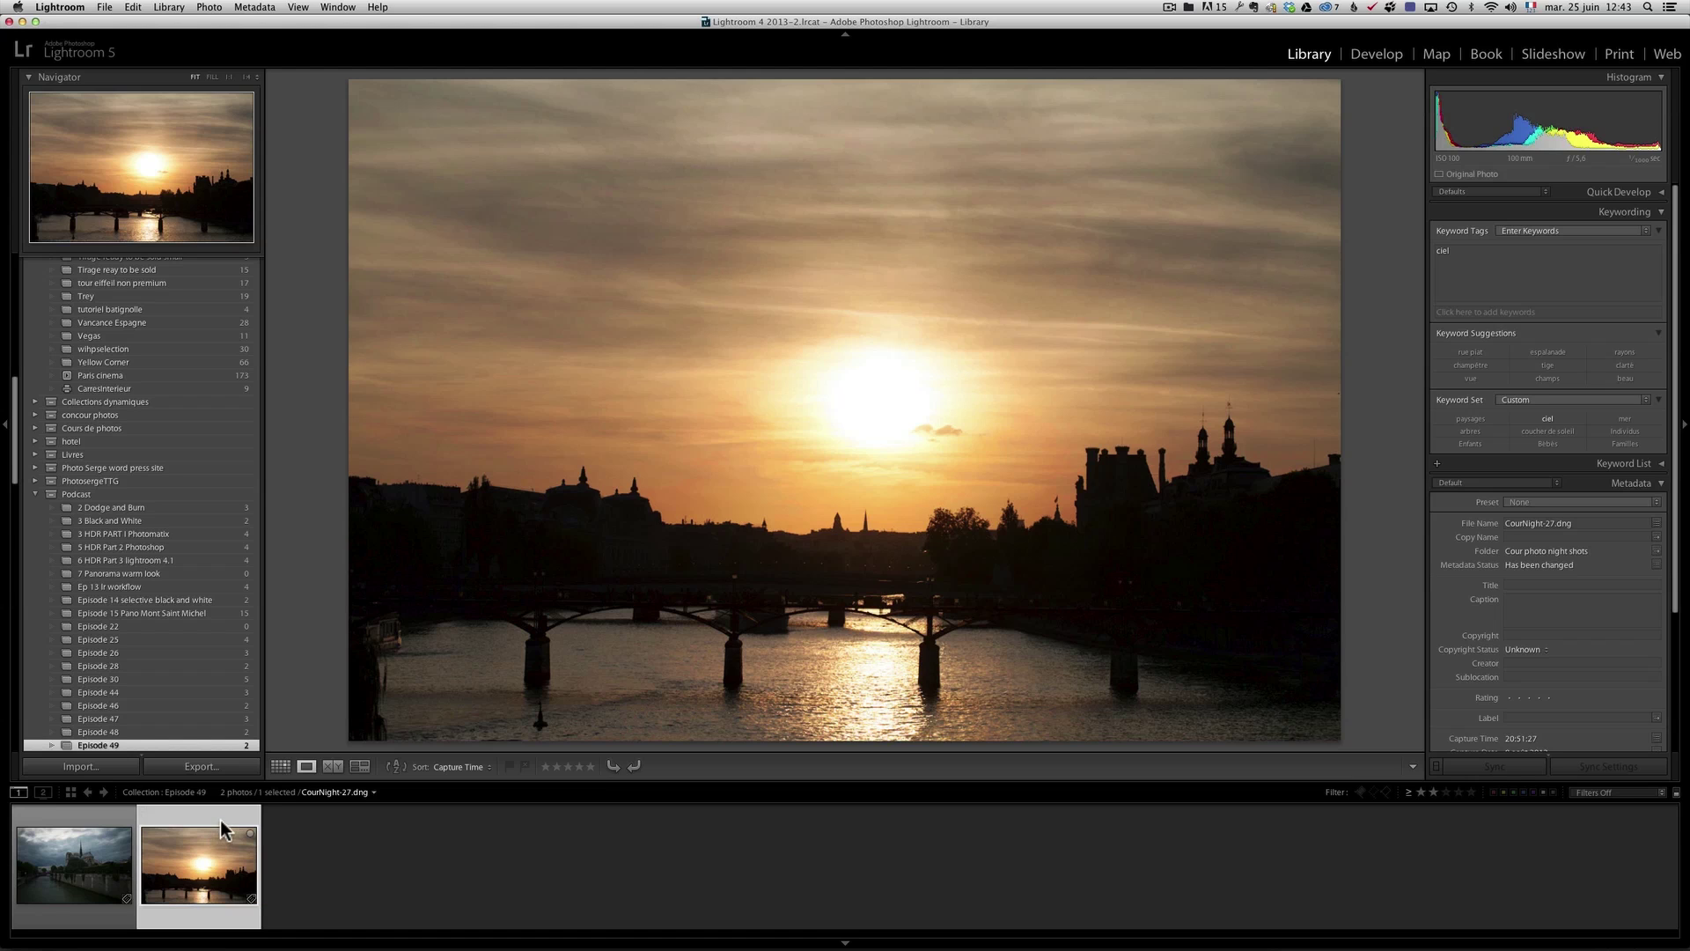
{"action": "right_click", "coordinate": [205, 849]}
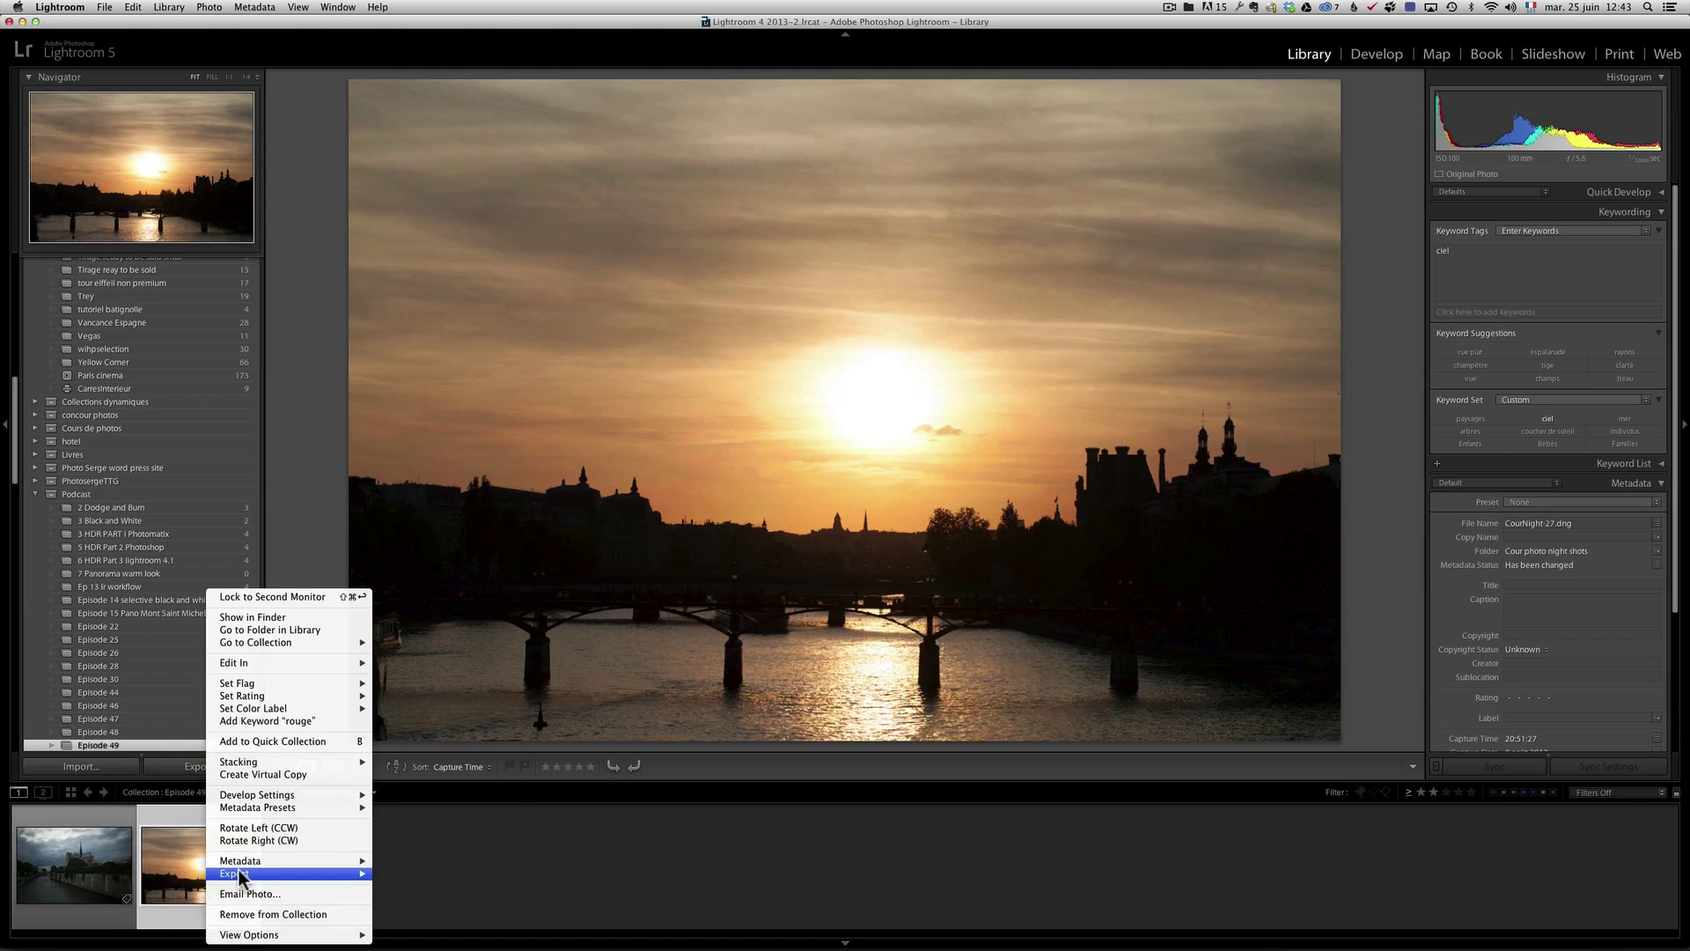
{"action": "mouse_move", "coordinate": [291, 874]}
{"action": "left_click", "coordinate": [453, 513]}
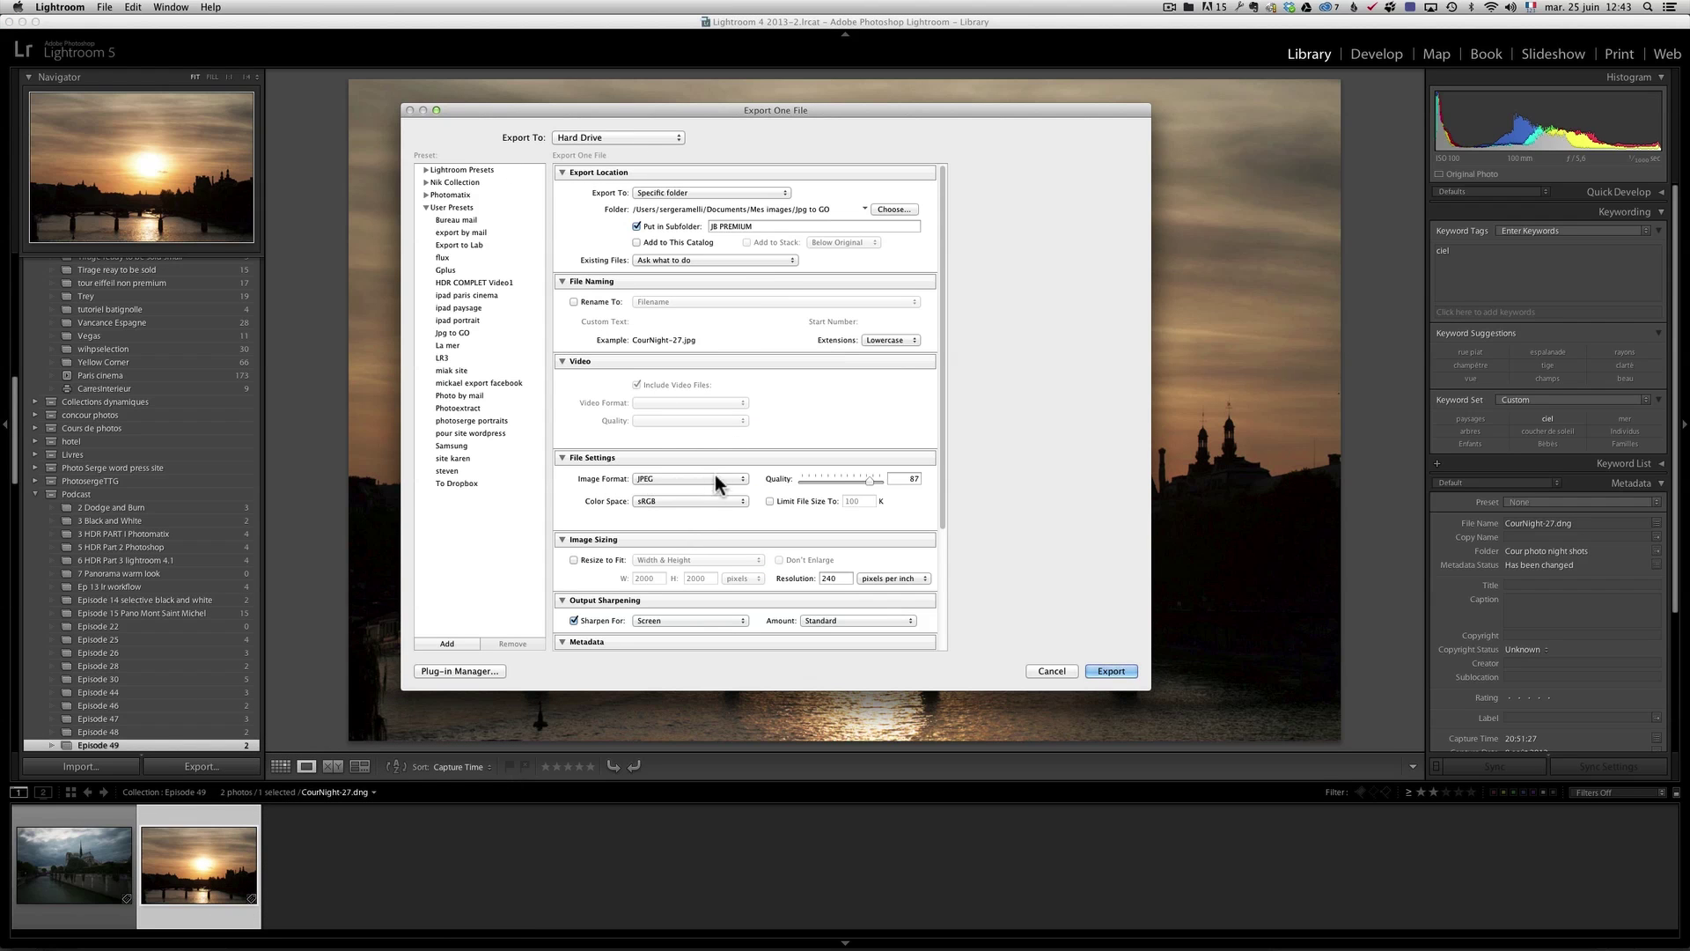
{"action": "left_click", "coordinate": [1063, 673]}
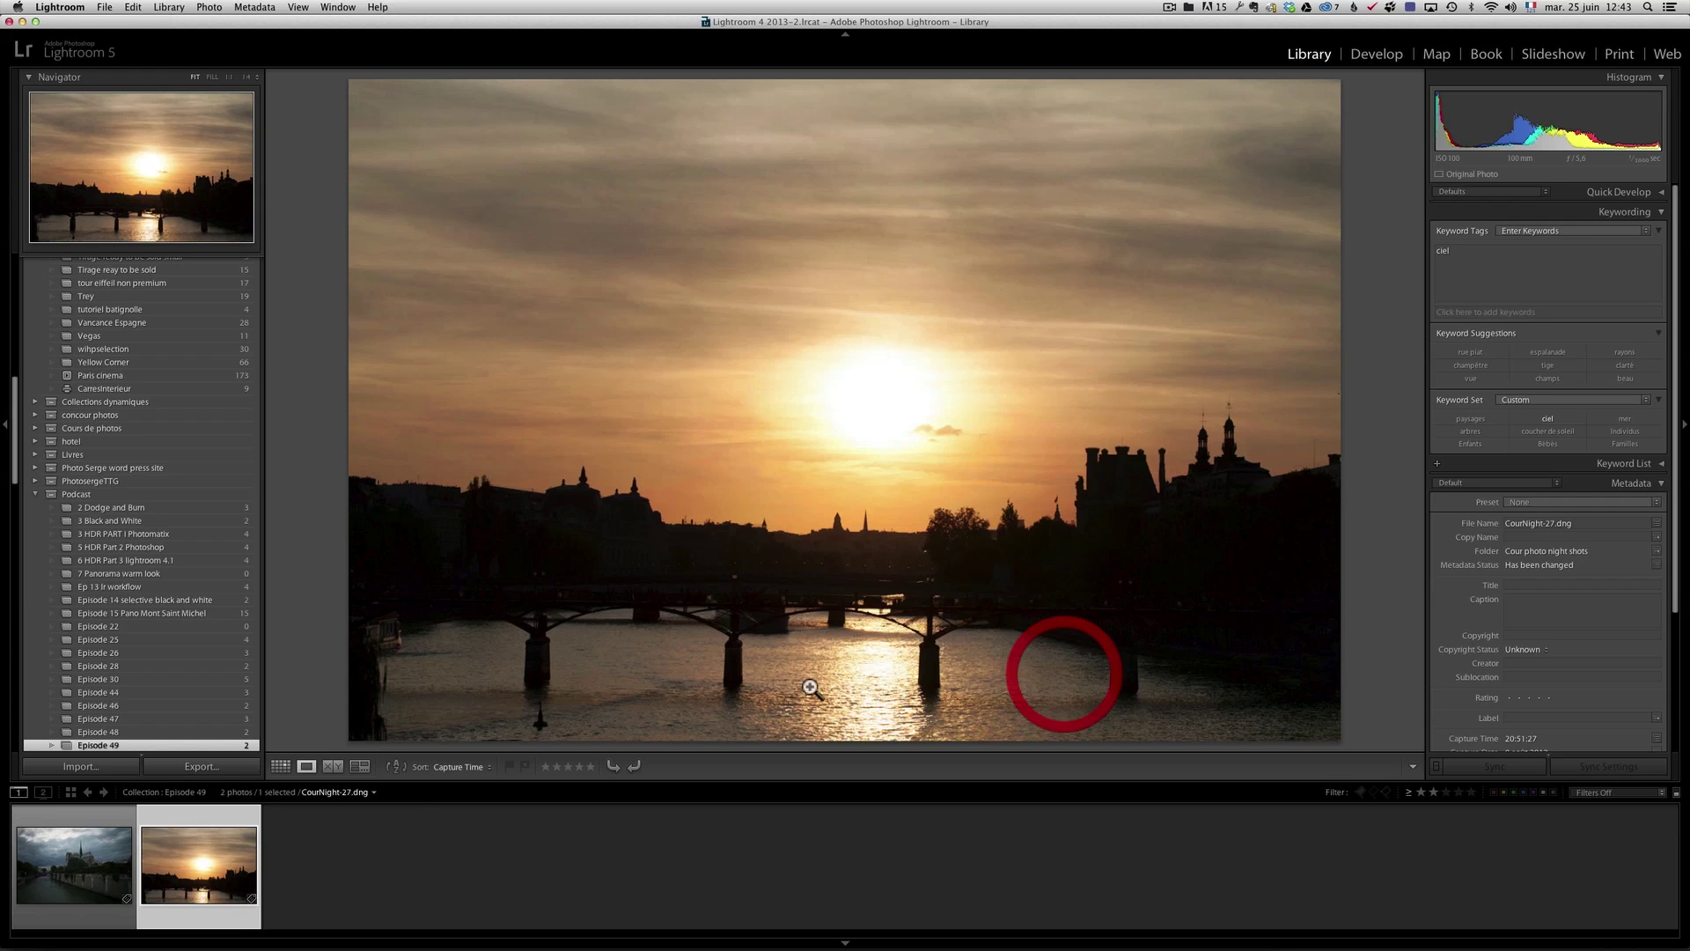
Switch to Photoshop and check the Convert to sRGB option in Save for Web for the cathedral photo, without saving
{"action": "key", "text": "super+Tab"}
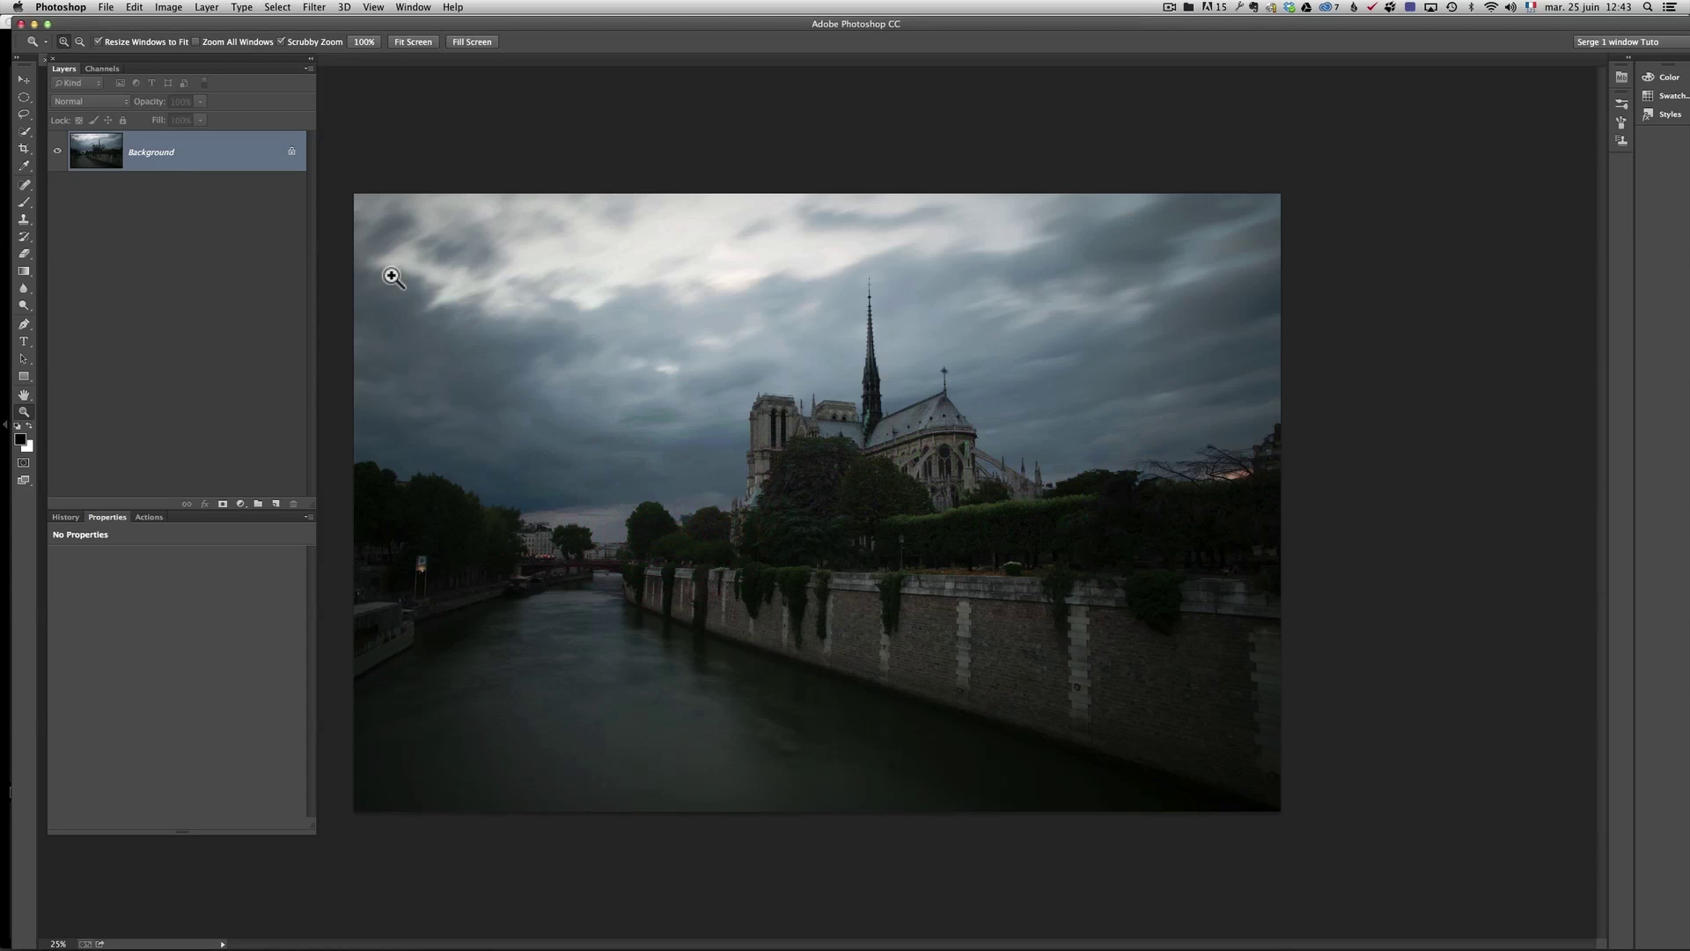
{"action": "left_click", "coordinate": [107, 8]}
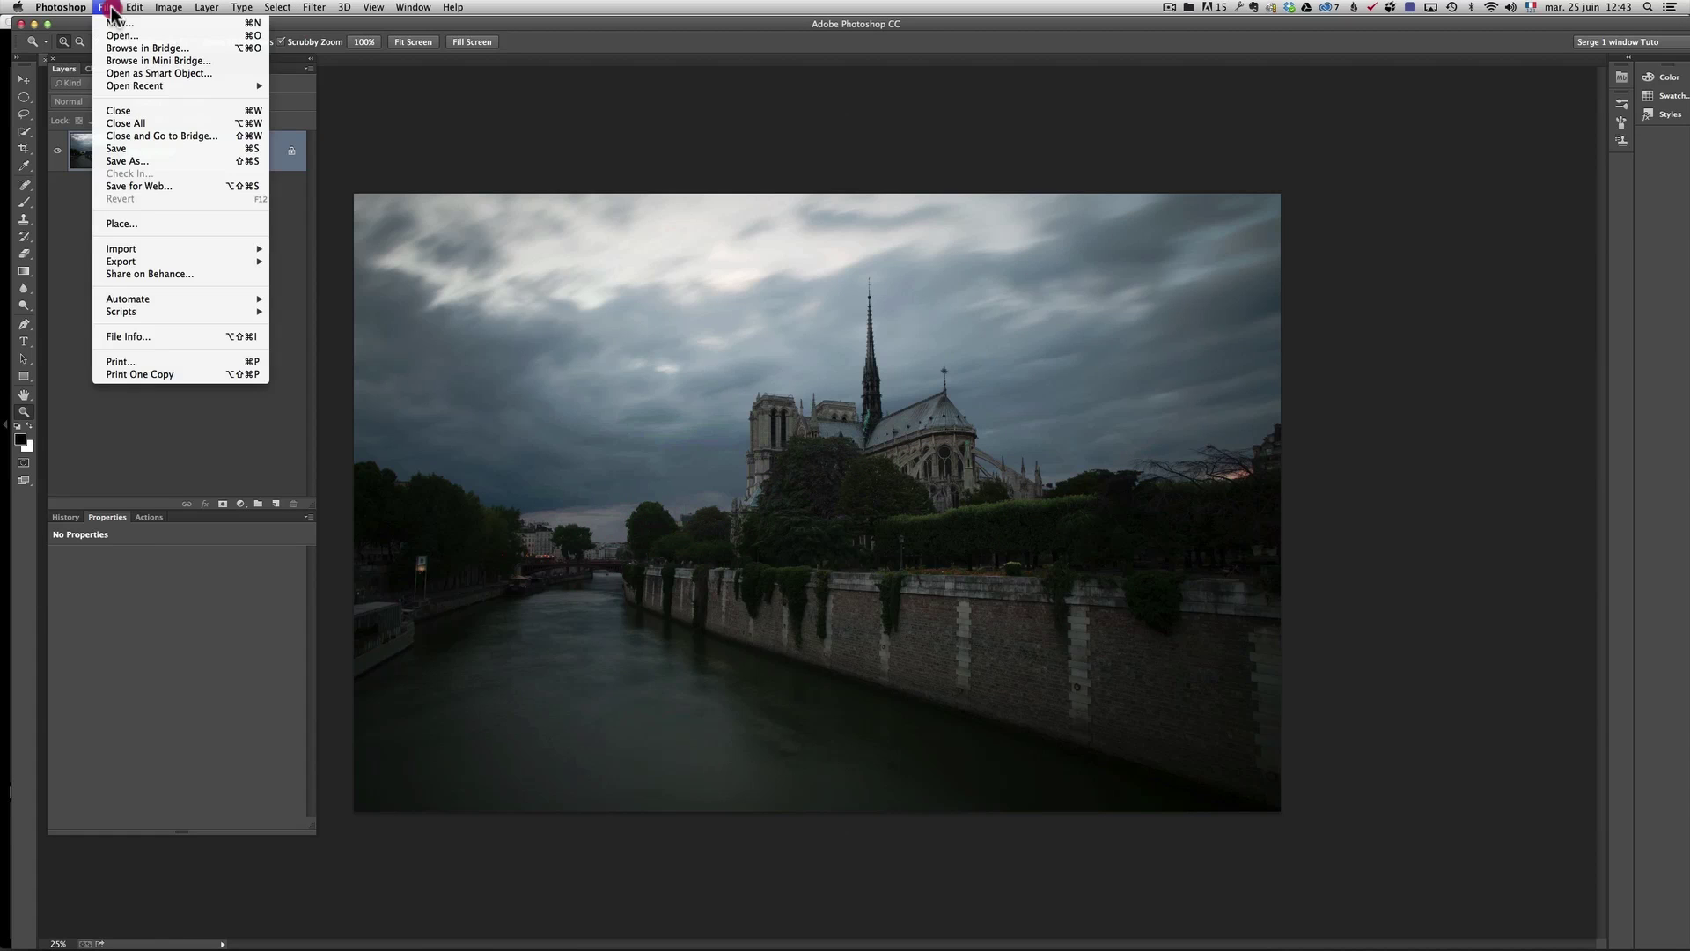
{"action": "left_click", "coordinate": [183, 187]}
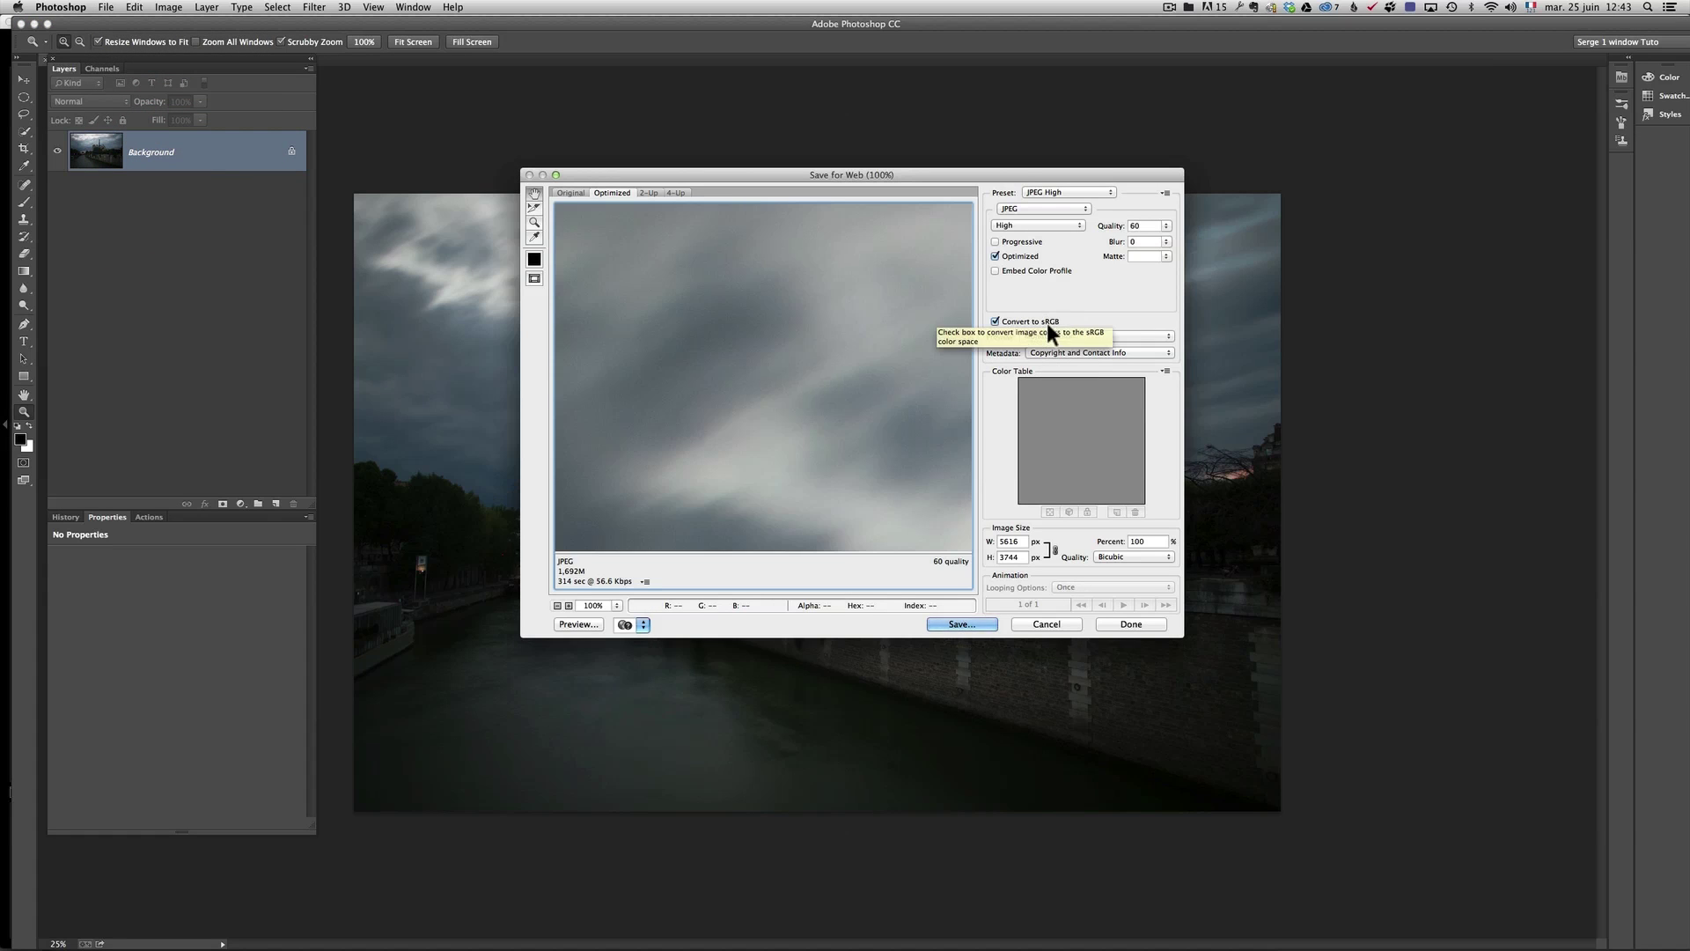
{"action": "left_click", "coordinate": [1050, 624]}
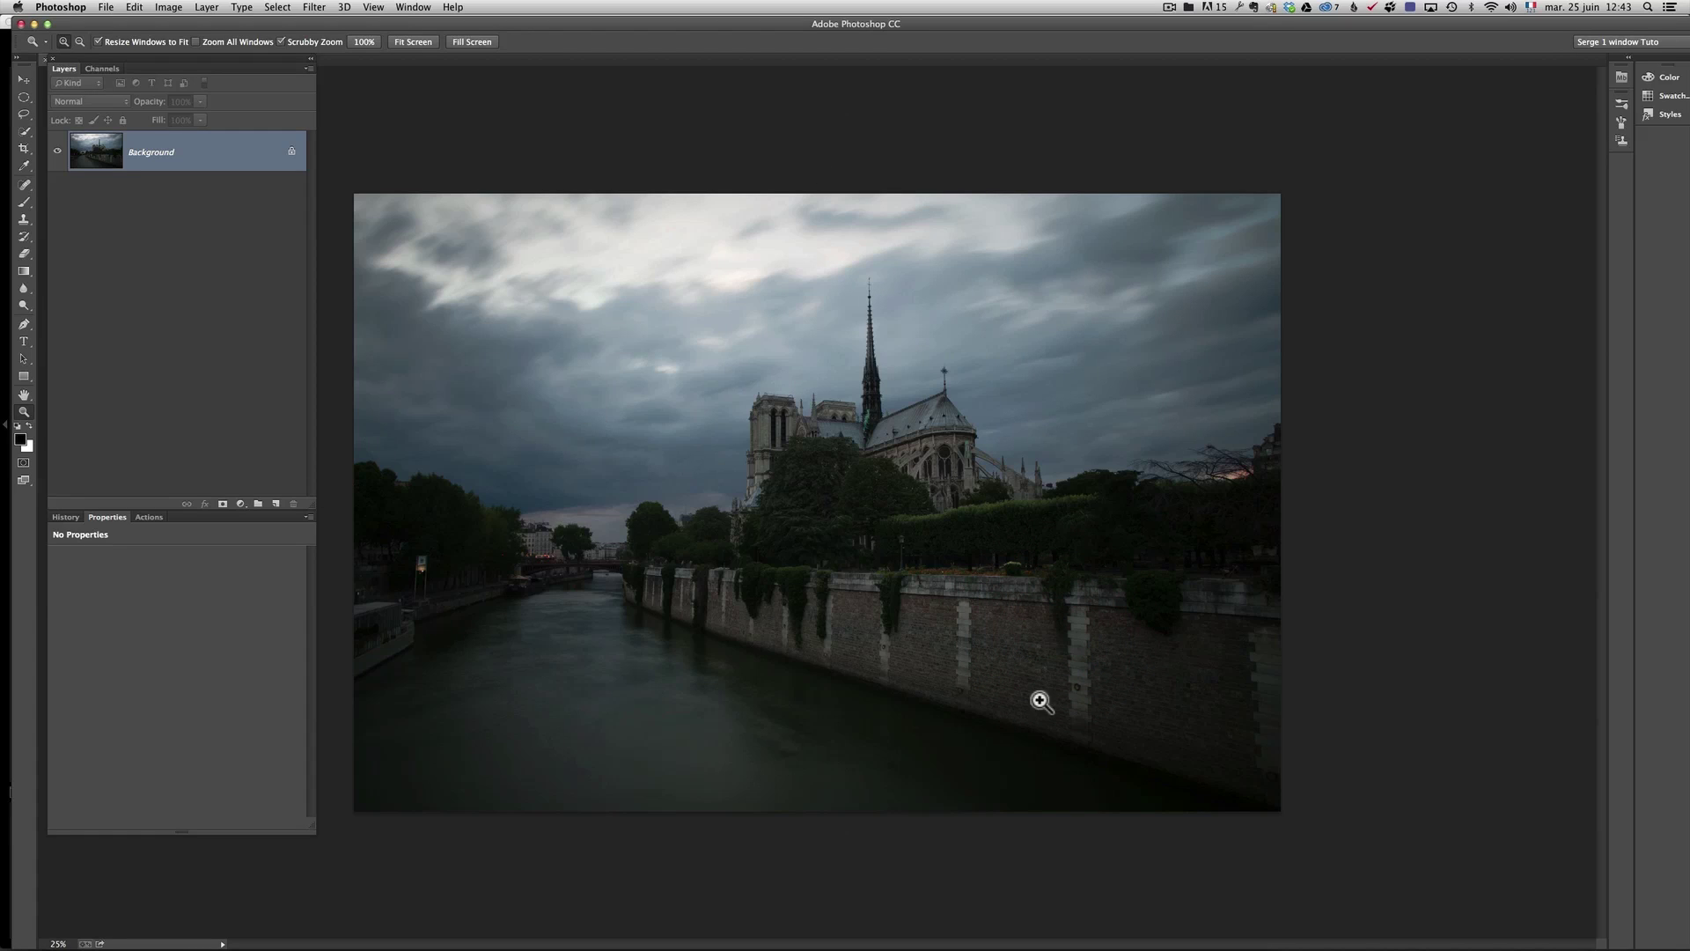
Check the embedded color profile option when saving a JPEG version of the cathedral photo with Save As, without saving
{"action": "left_click_drag", "start_coordinate": [106, 7], "coordinate": [157, 162]}
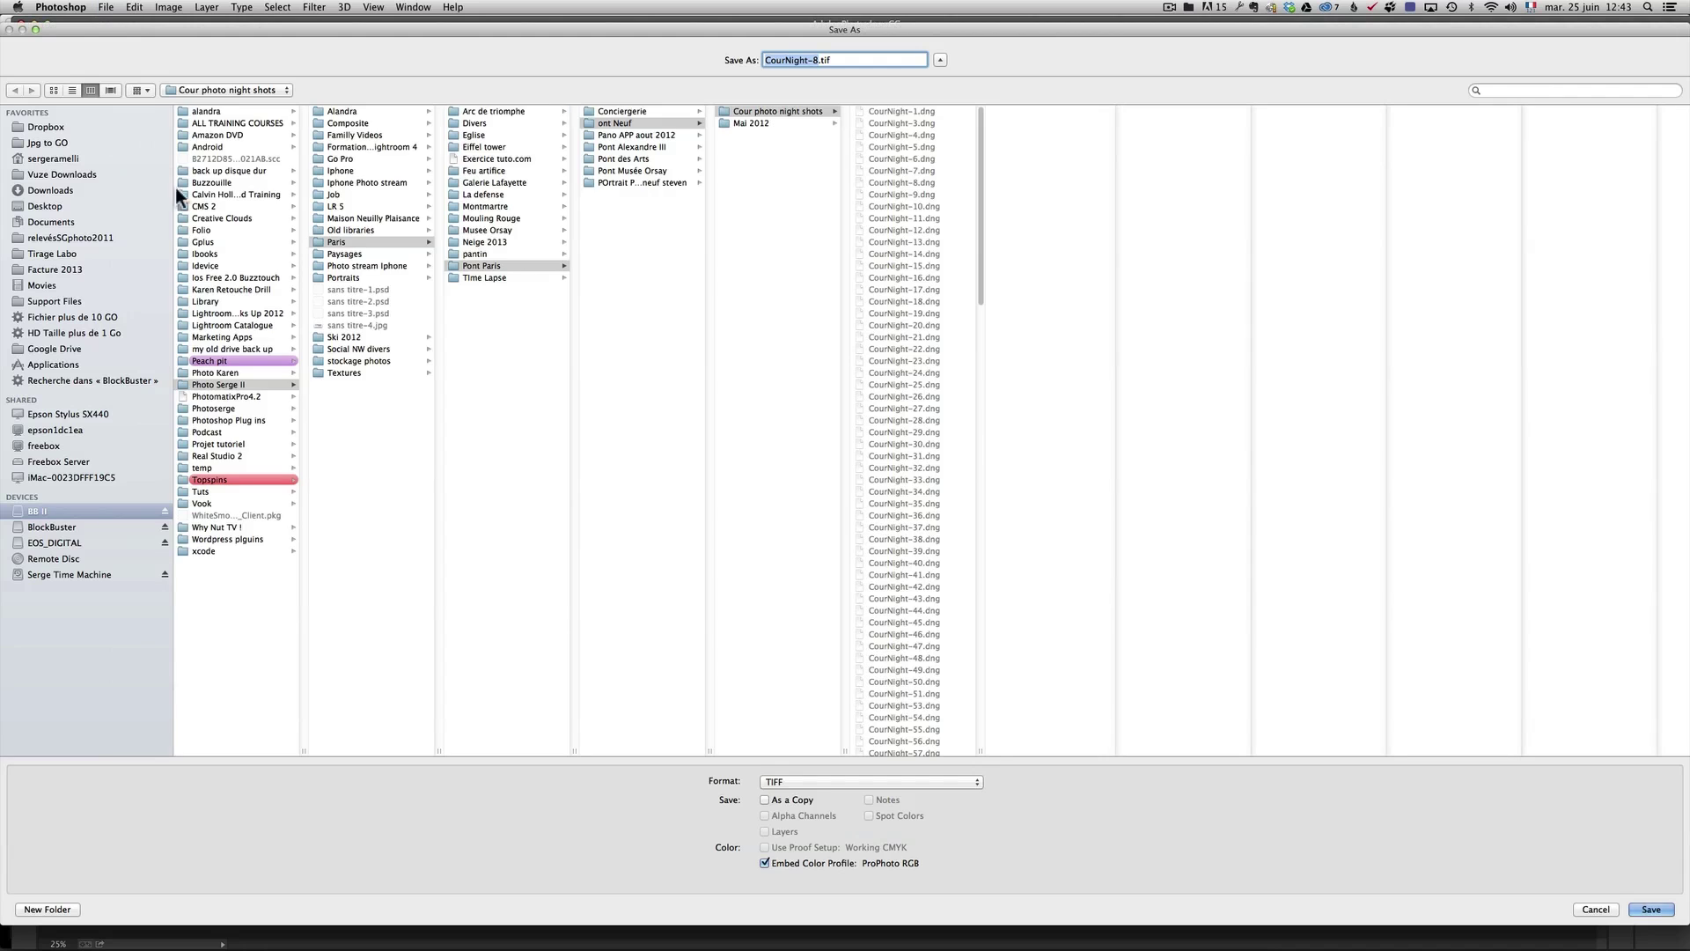
{"action": "left_click", "coordinate": [850, 780]}
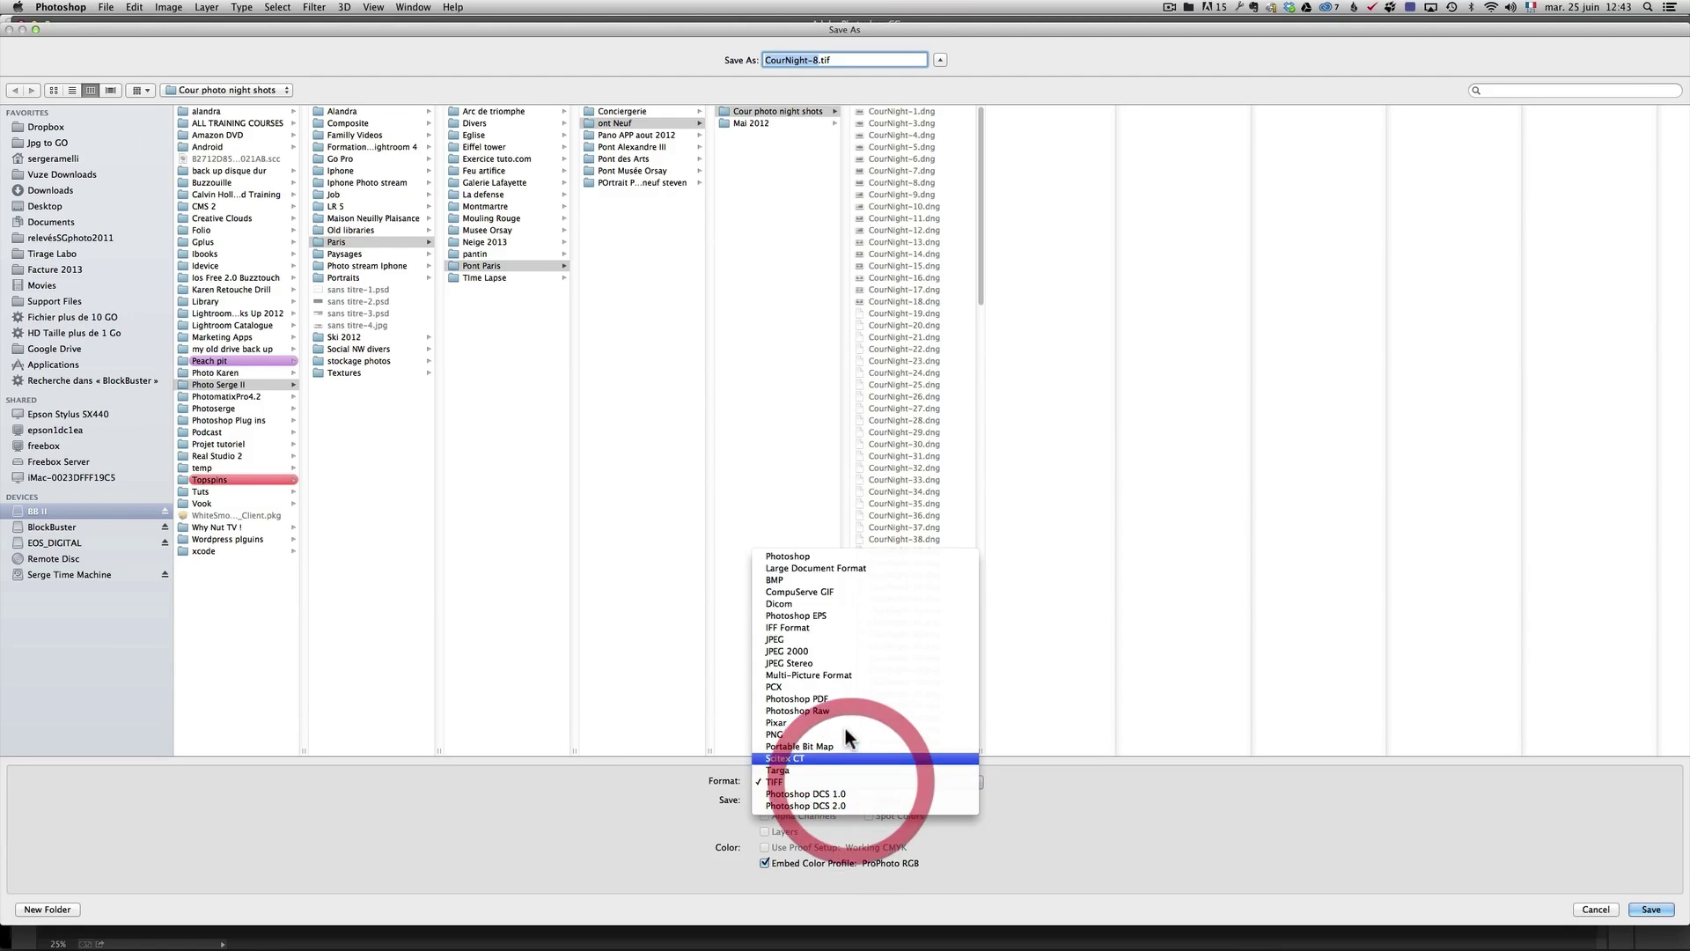
{"action": "left_click", "coordinate": [836, 637]}
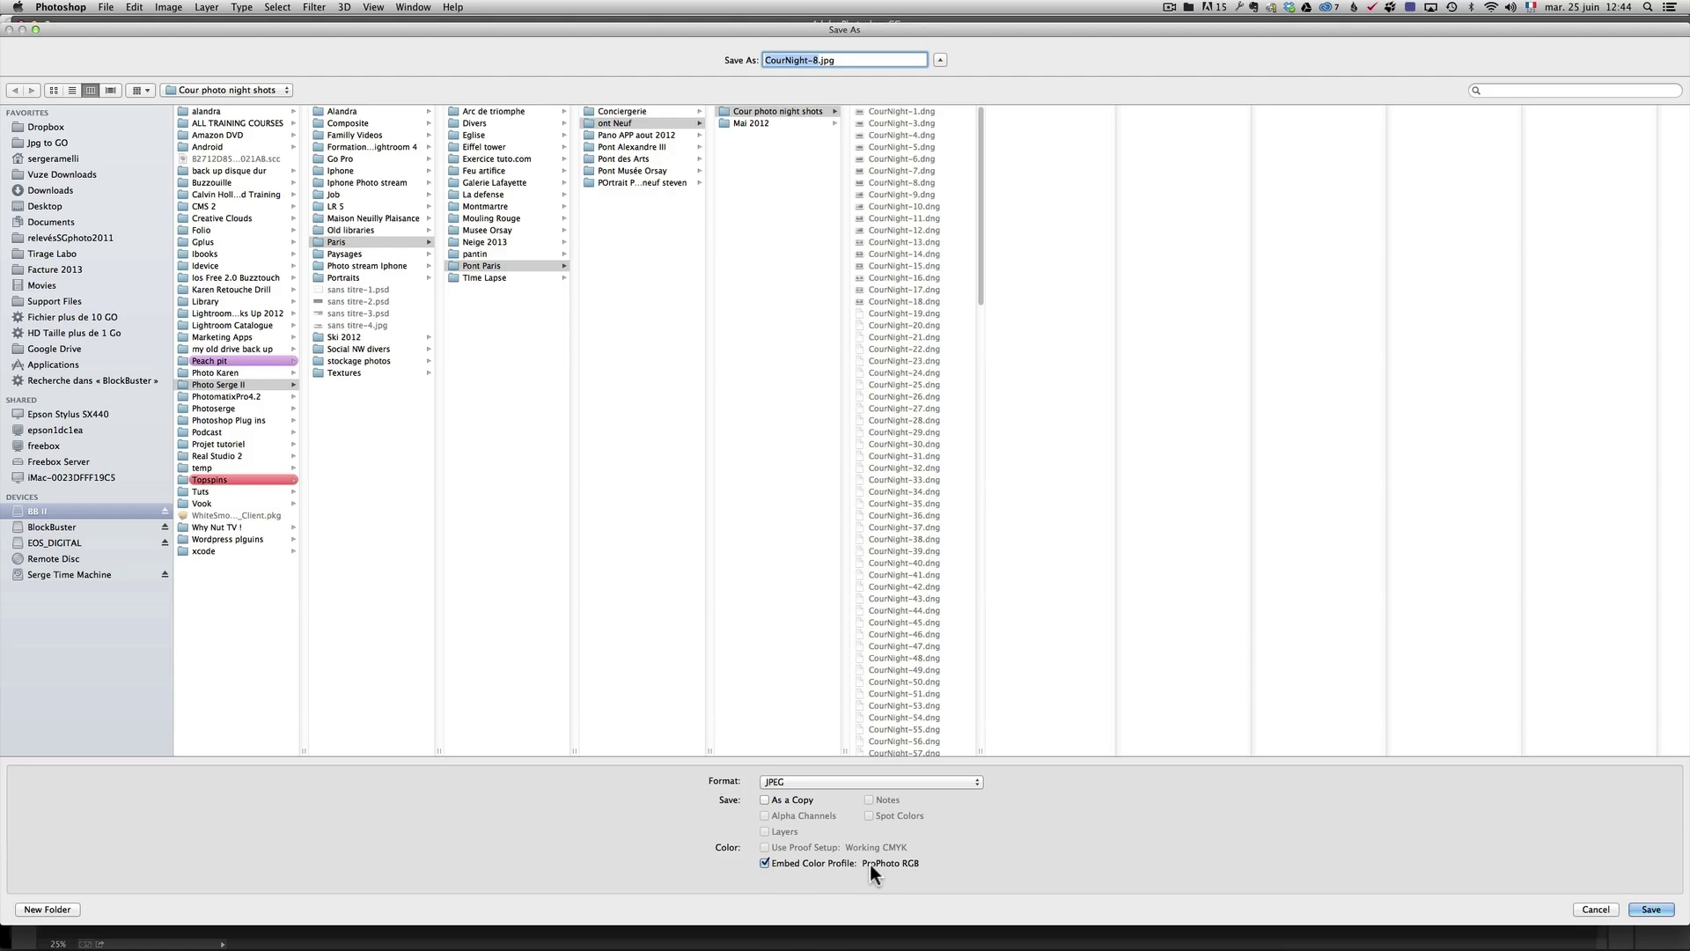
{"action": "left_click", "coordinate": [1596, 909]}
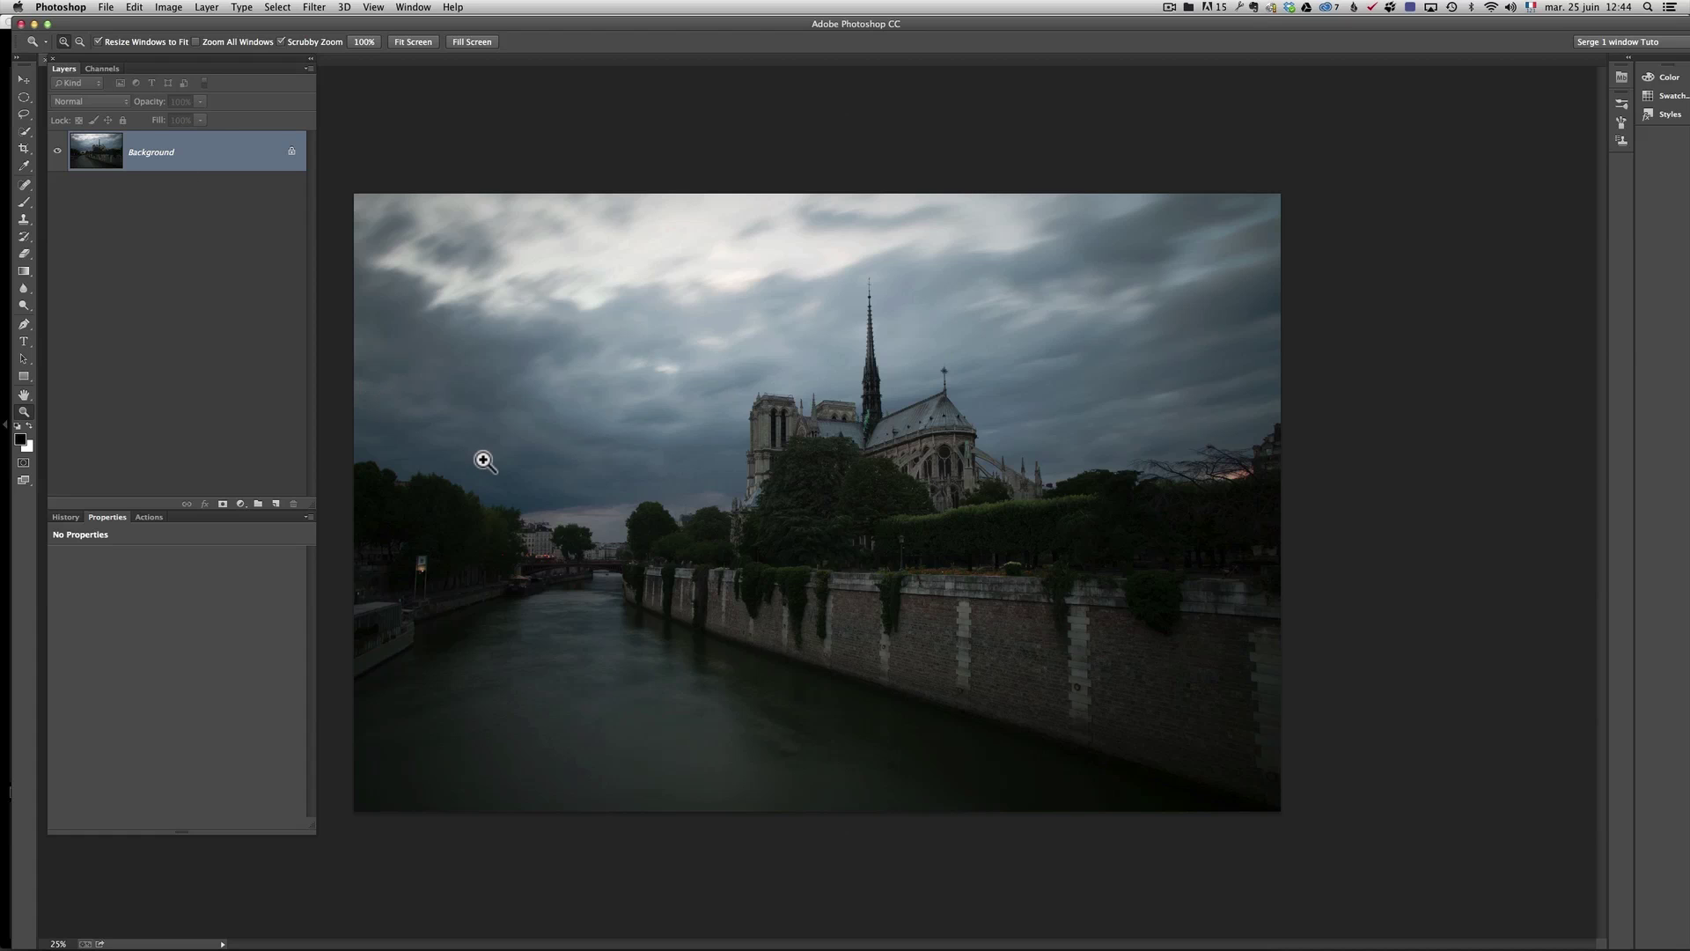
{"action": "key", "text": "super+Tab"}
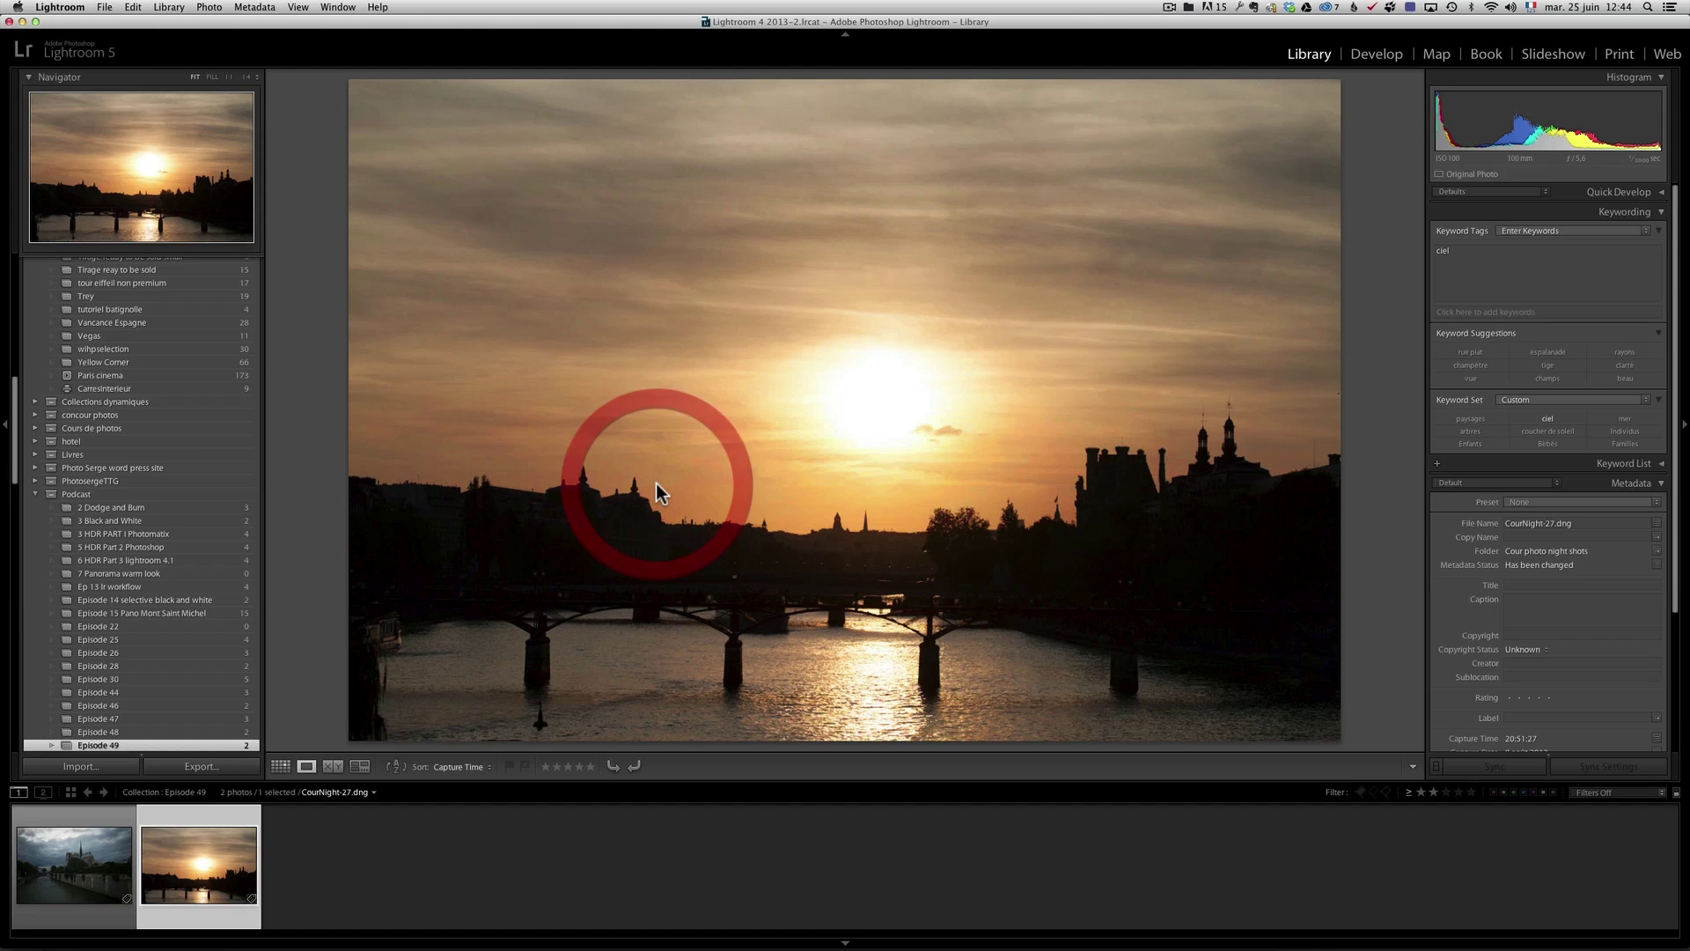
{"action": "key", "text": "super+Tab"}
{"action": "left_click", "coordinate": [682, 493]}
{"action": "left_click", "coordinate": [105, 7]}
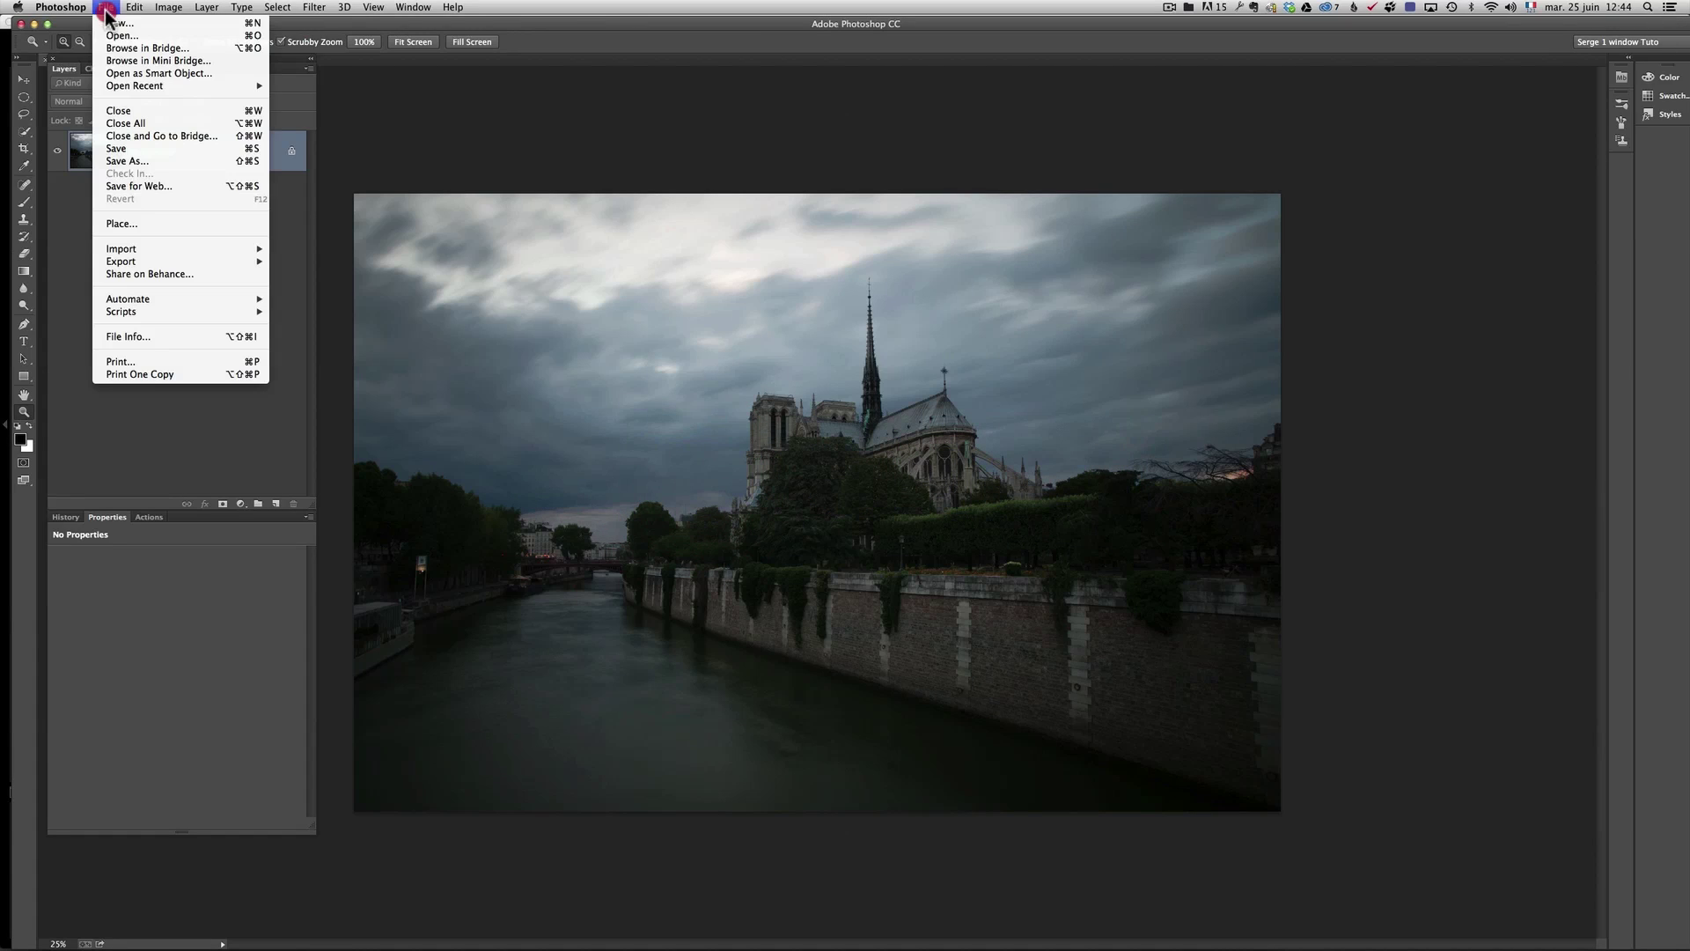
{"action": "left_click", "coordinate": [513, 106]}
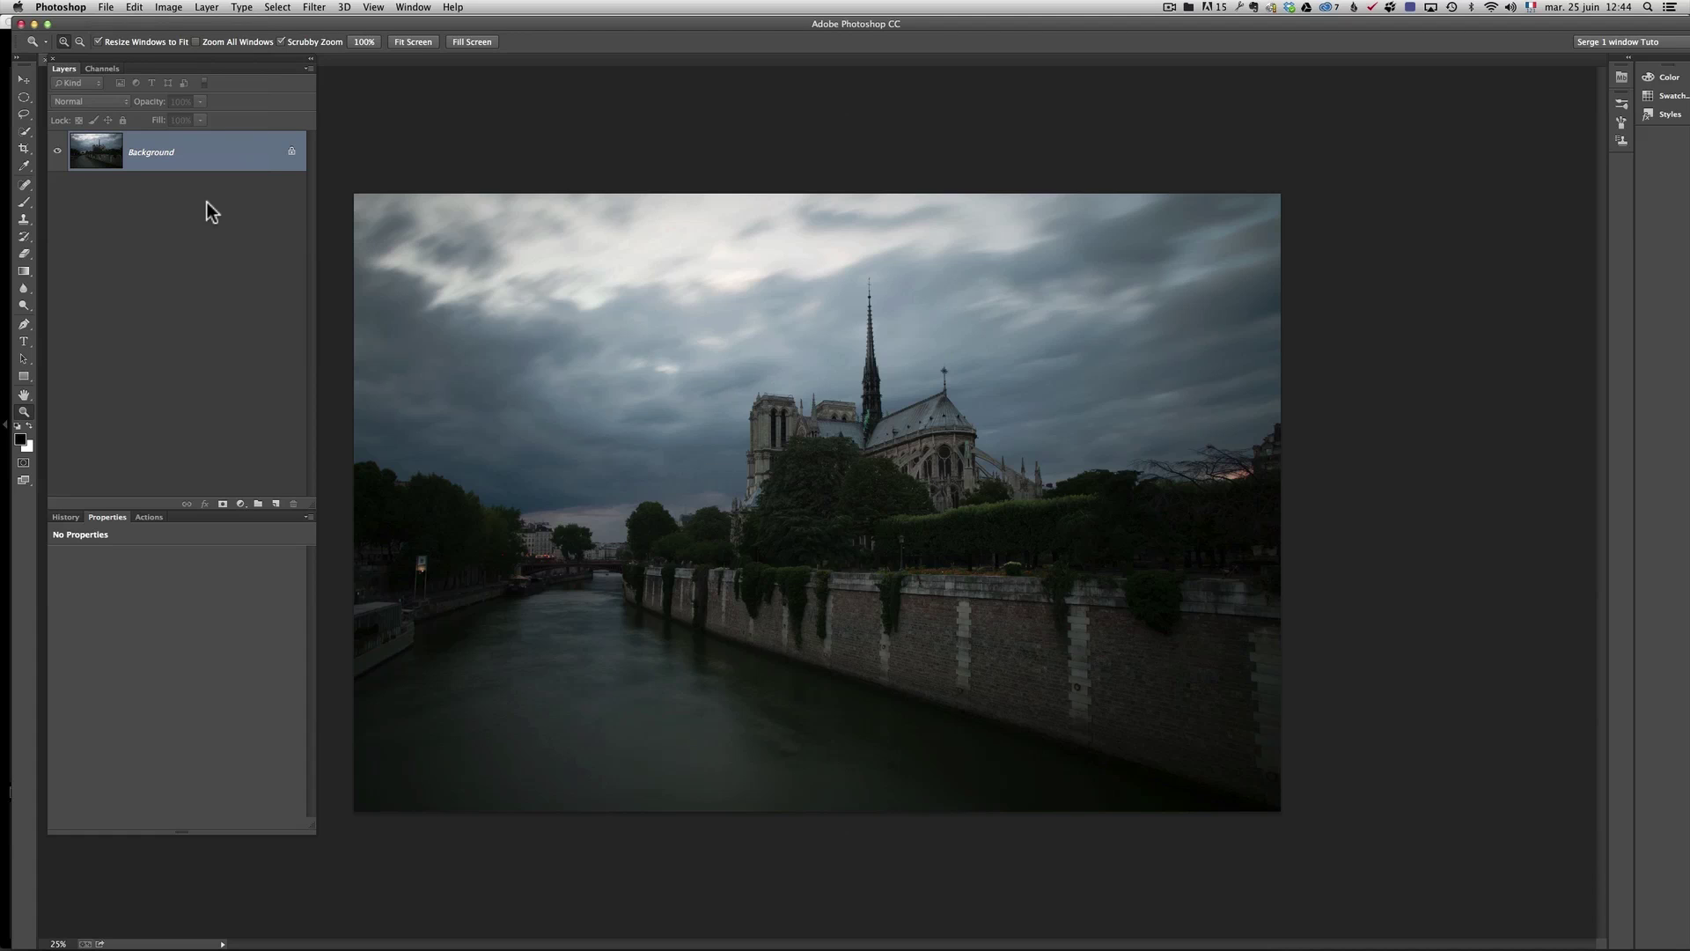
Inspect the image width and height settings in Save for Web for the cathedral photo, leaving without saving
{"action": "left_click", "coordinate": [106, 7]}
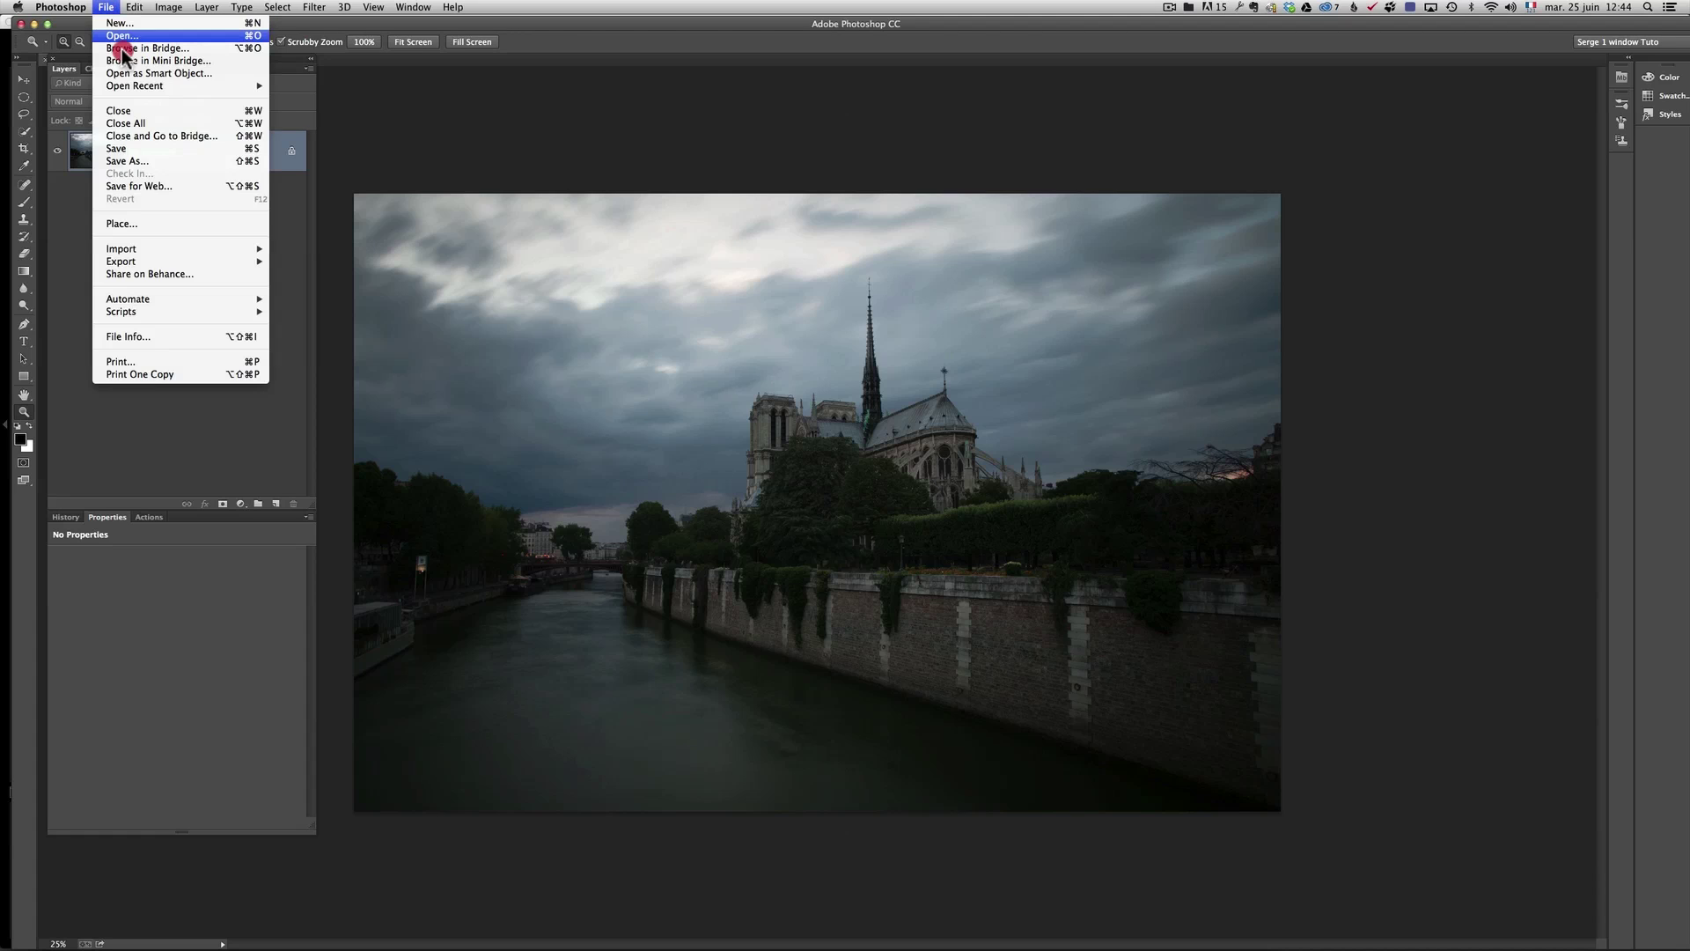
{"action": "left_click", "coordinate": [194, 186]}
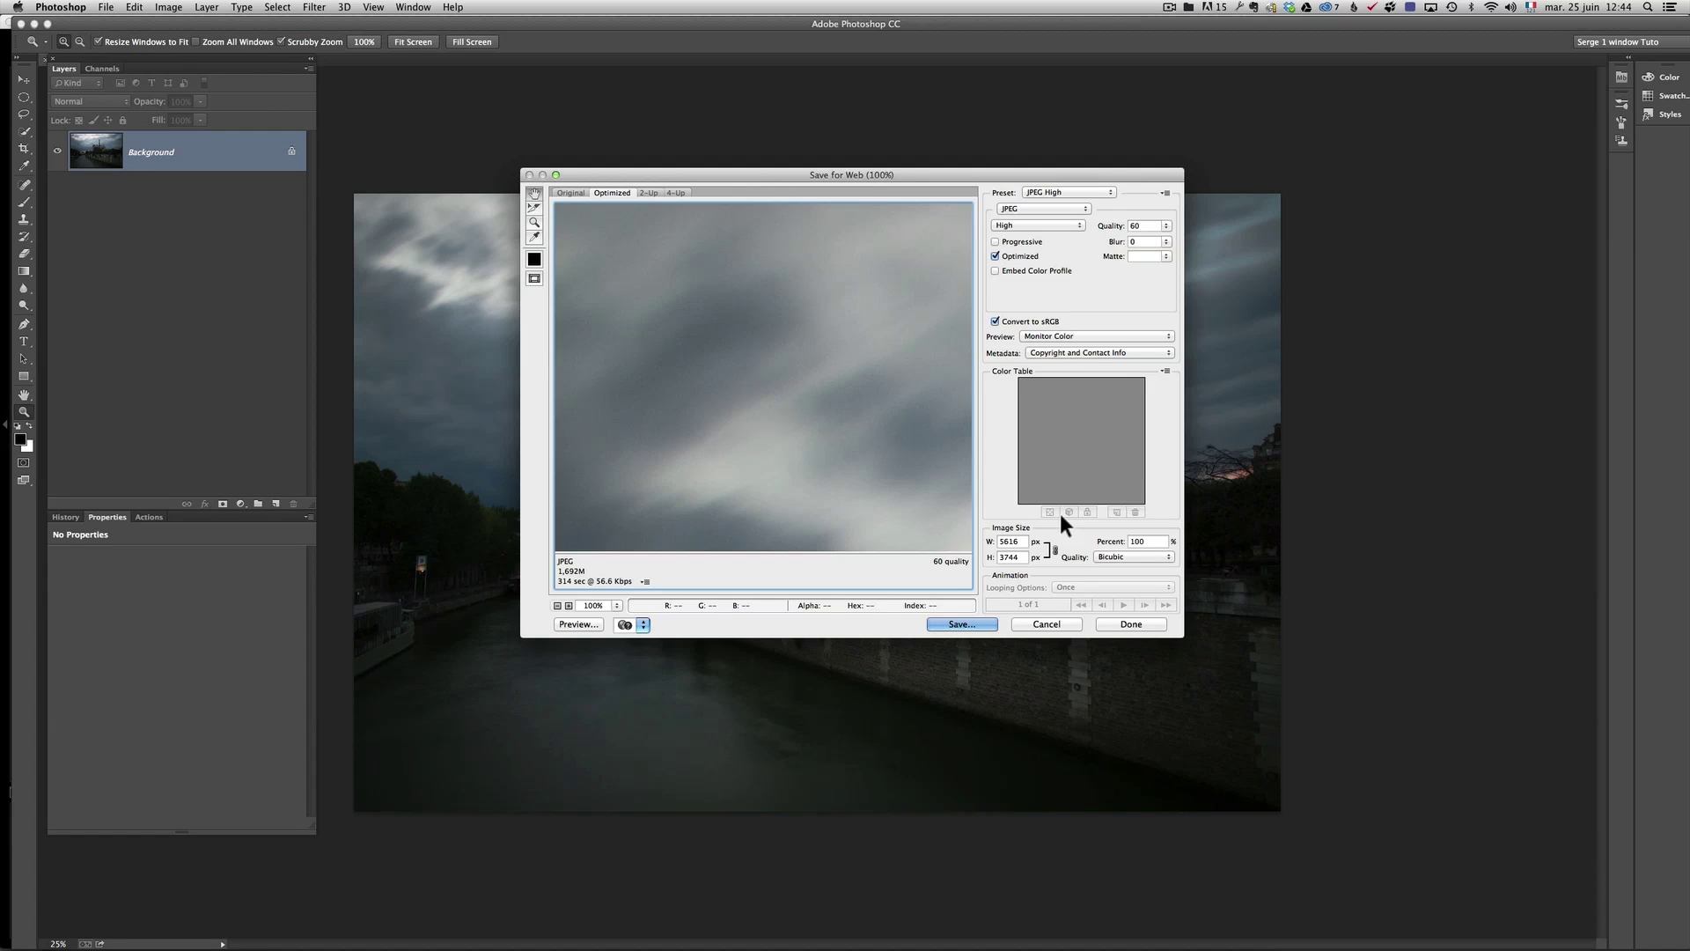
{"action": "double_click", "coordinate": [1010, 542]}
{"action": "left_click", "coordinate": [1012, 558]}
{"action": "left_click", "coordinate": [1071, 626]}
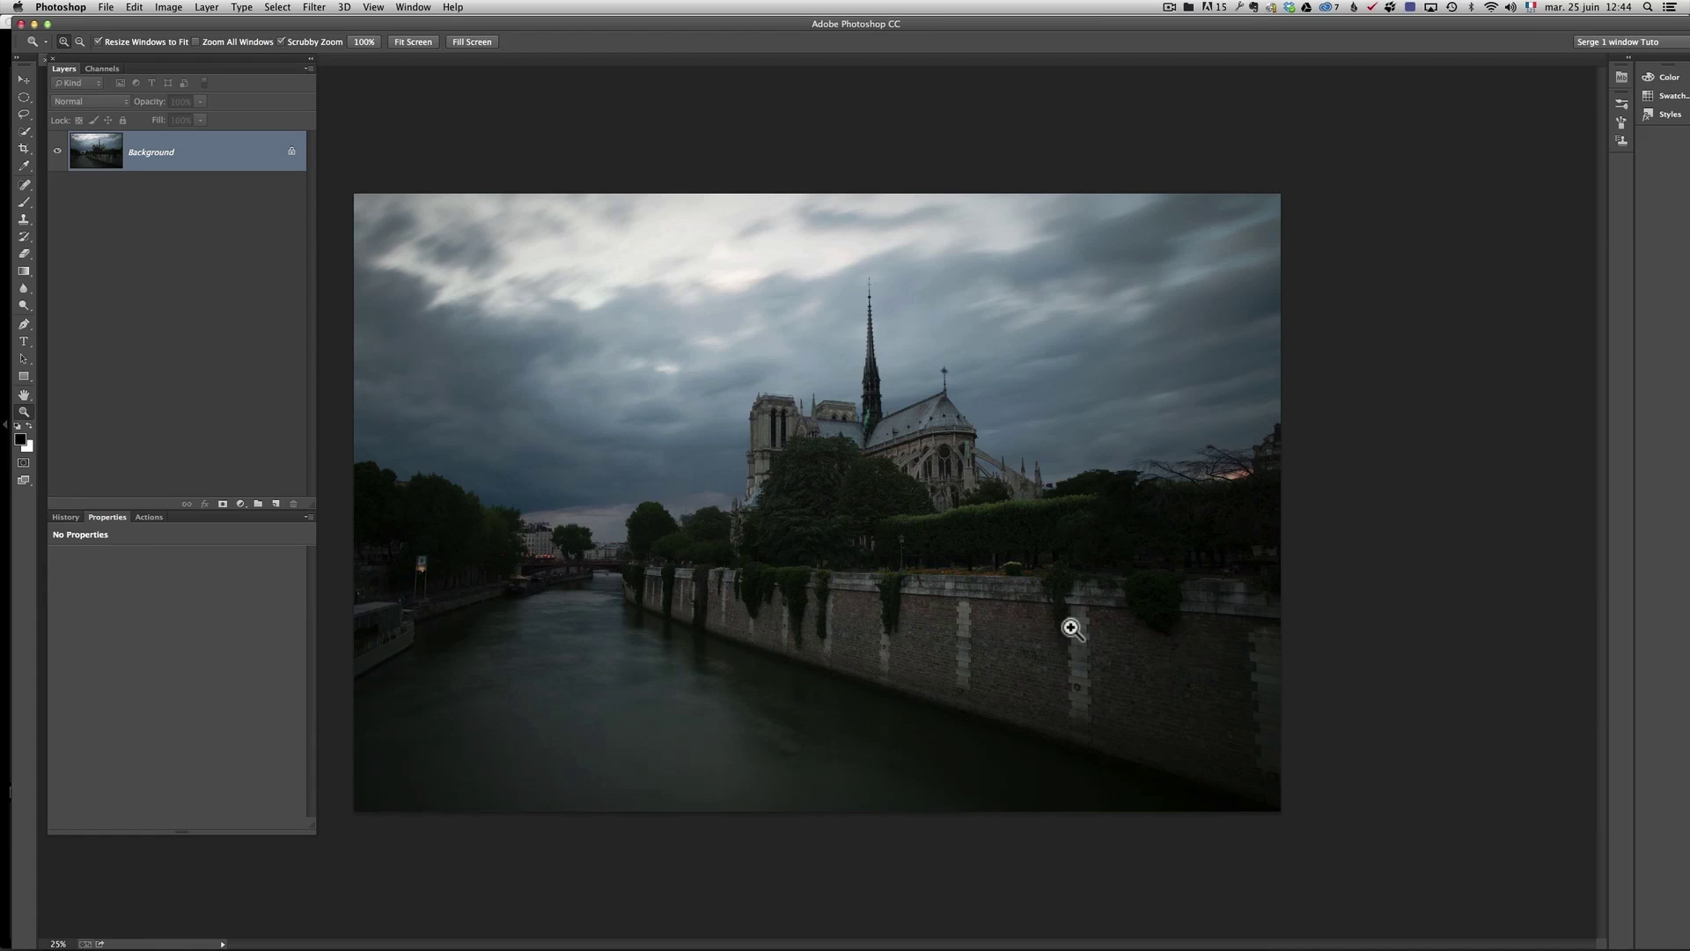
{"action": "left_click_drag", "start_coordinate": [105, 7], "coordinate": [506, 167]}
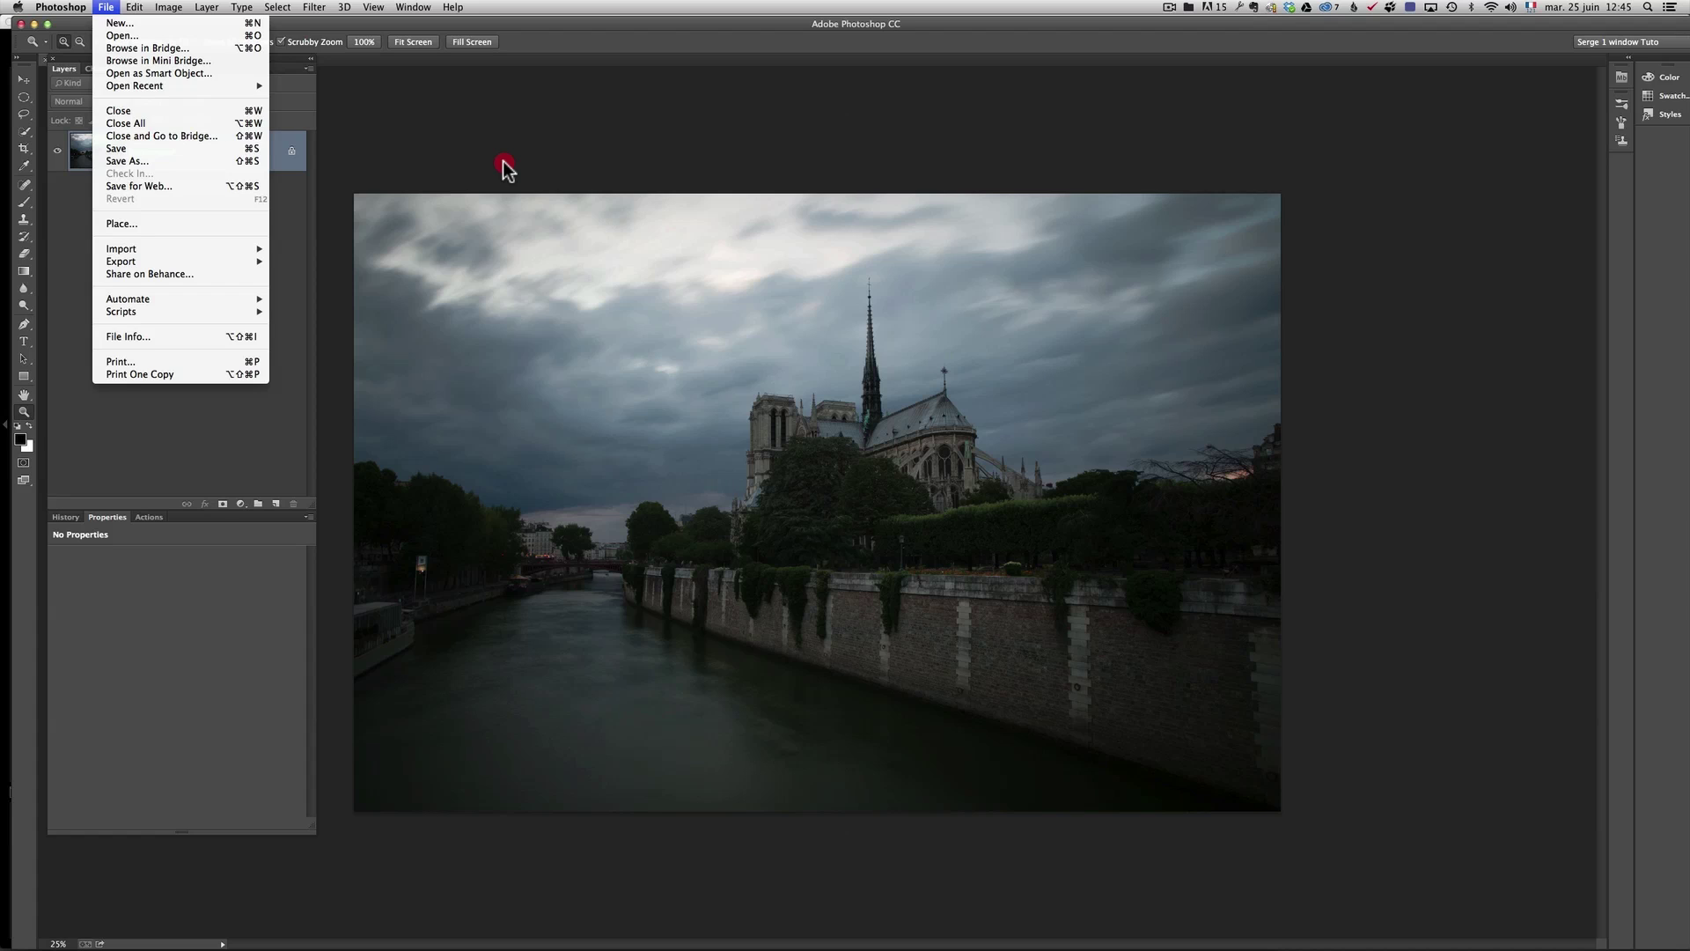
{"action": "left_click_drag", "start_coordinate": [506, 167], "coordinate": [170, 201]}
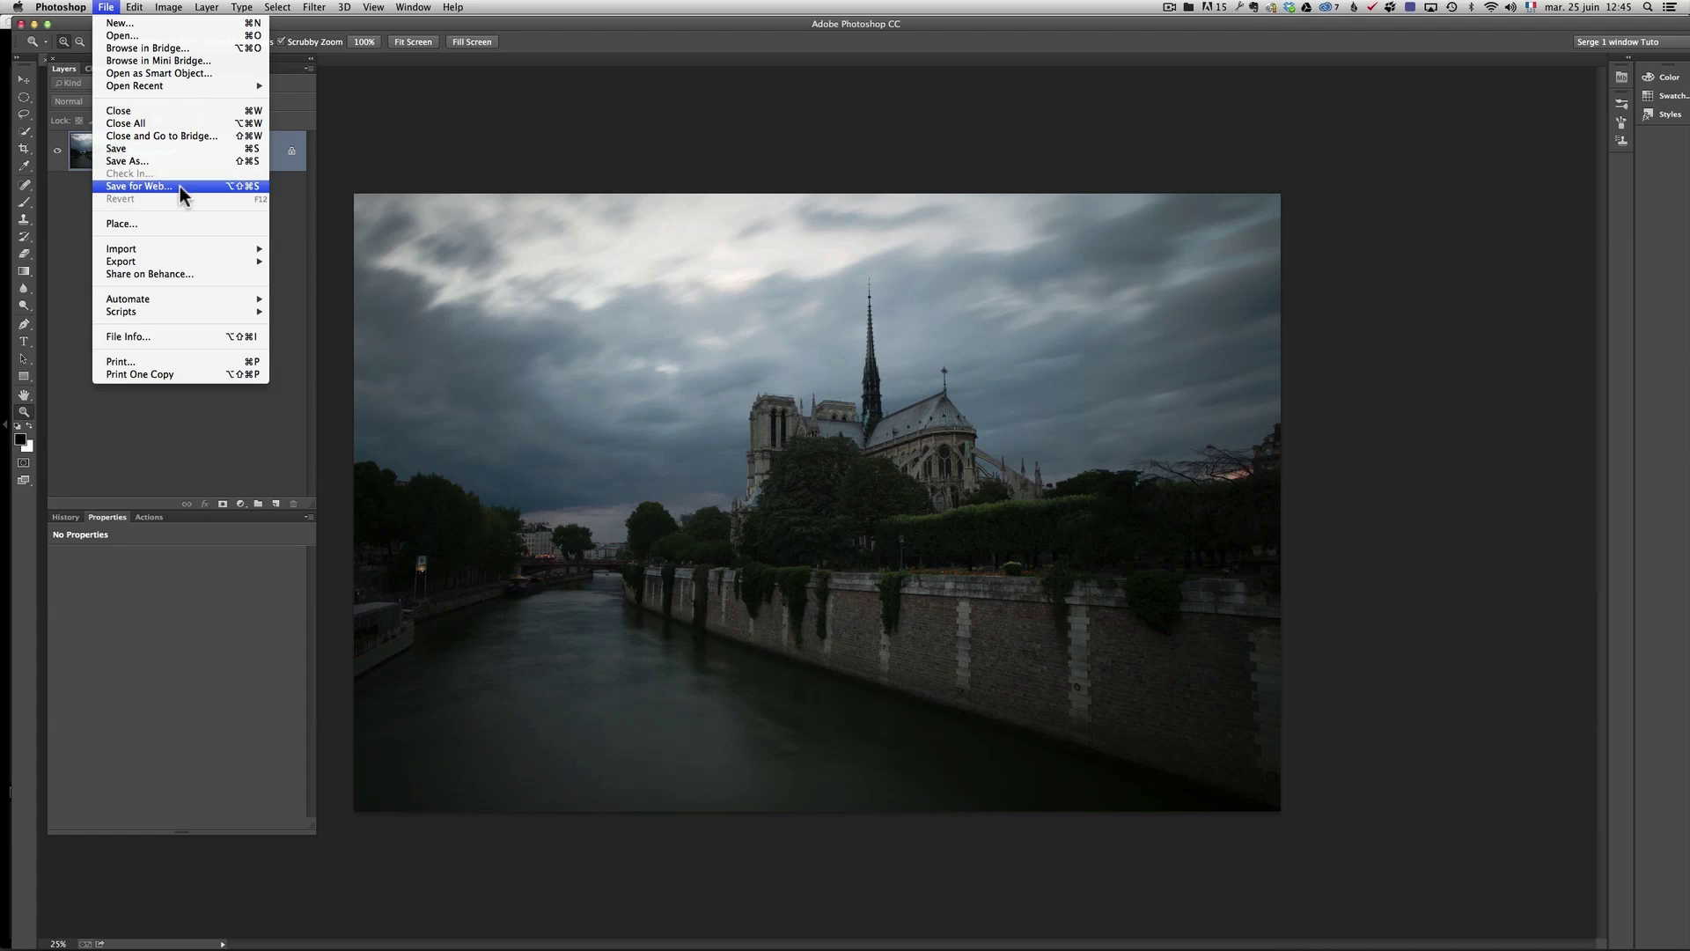
{"action": "left_click", "coordinate": [479, 163]}
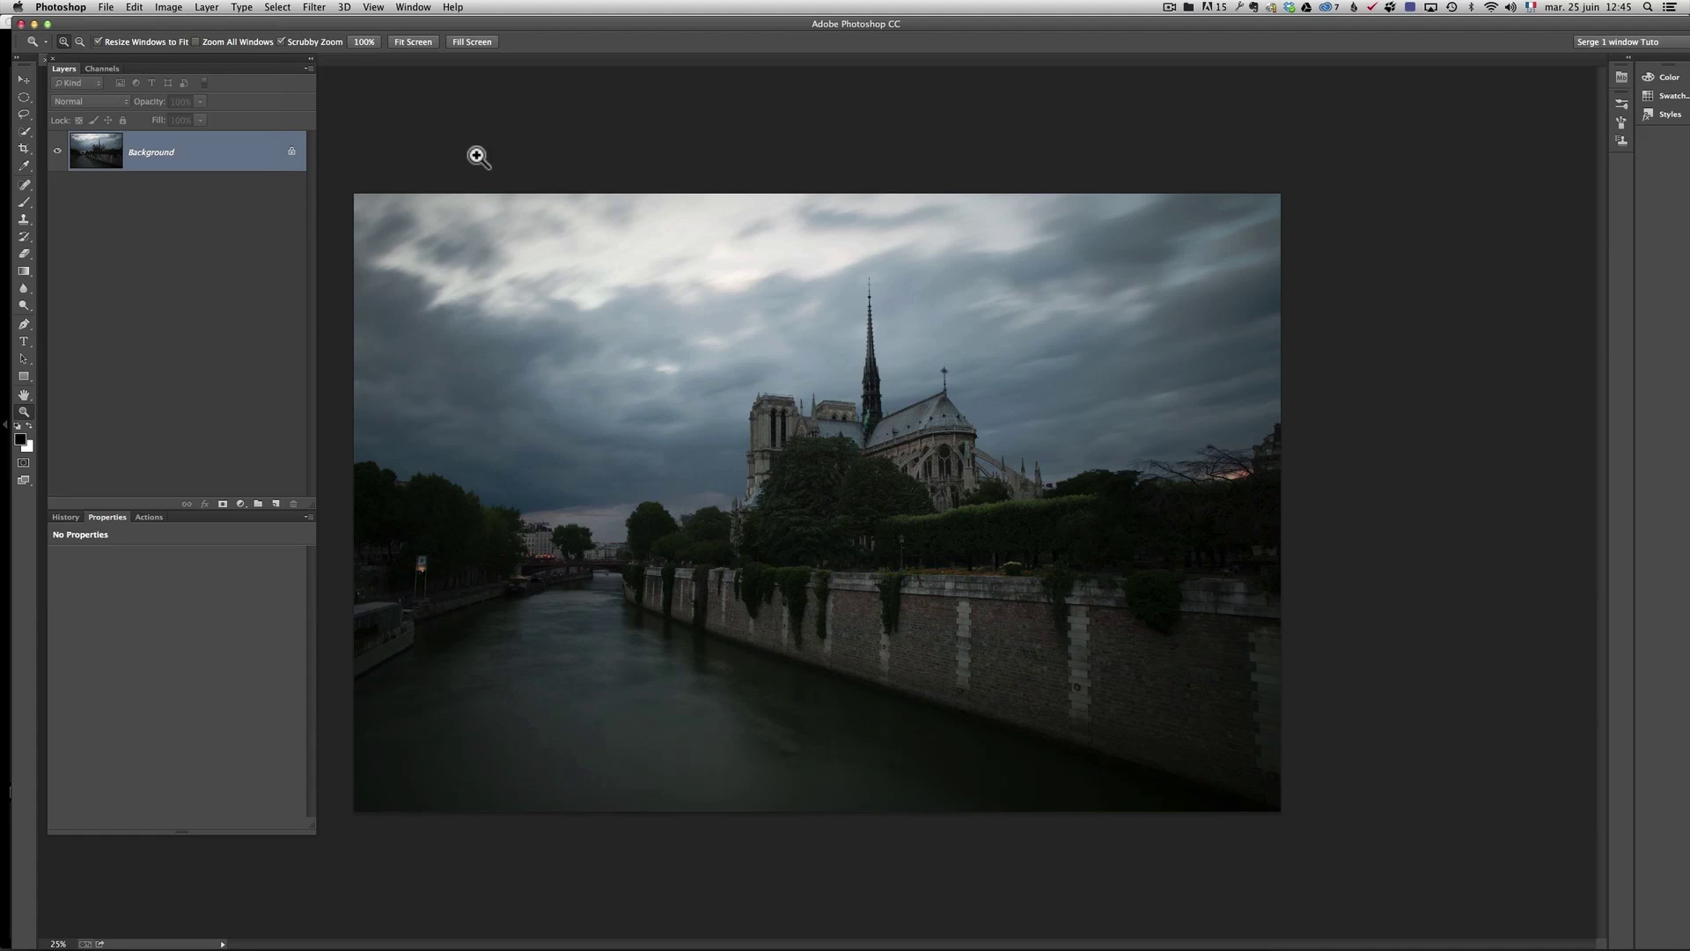
Choose sRGB IEC61966-2.1 as the destination space in Convert to Profile for the cathedral photo, and cancel without converting
{"action": "left_click", "coordinate": [136, 8]}
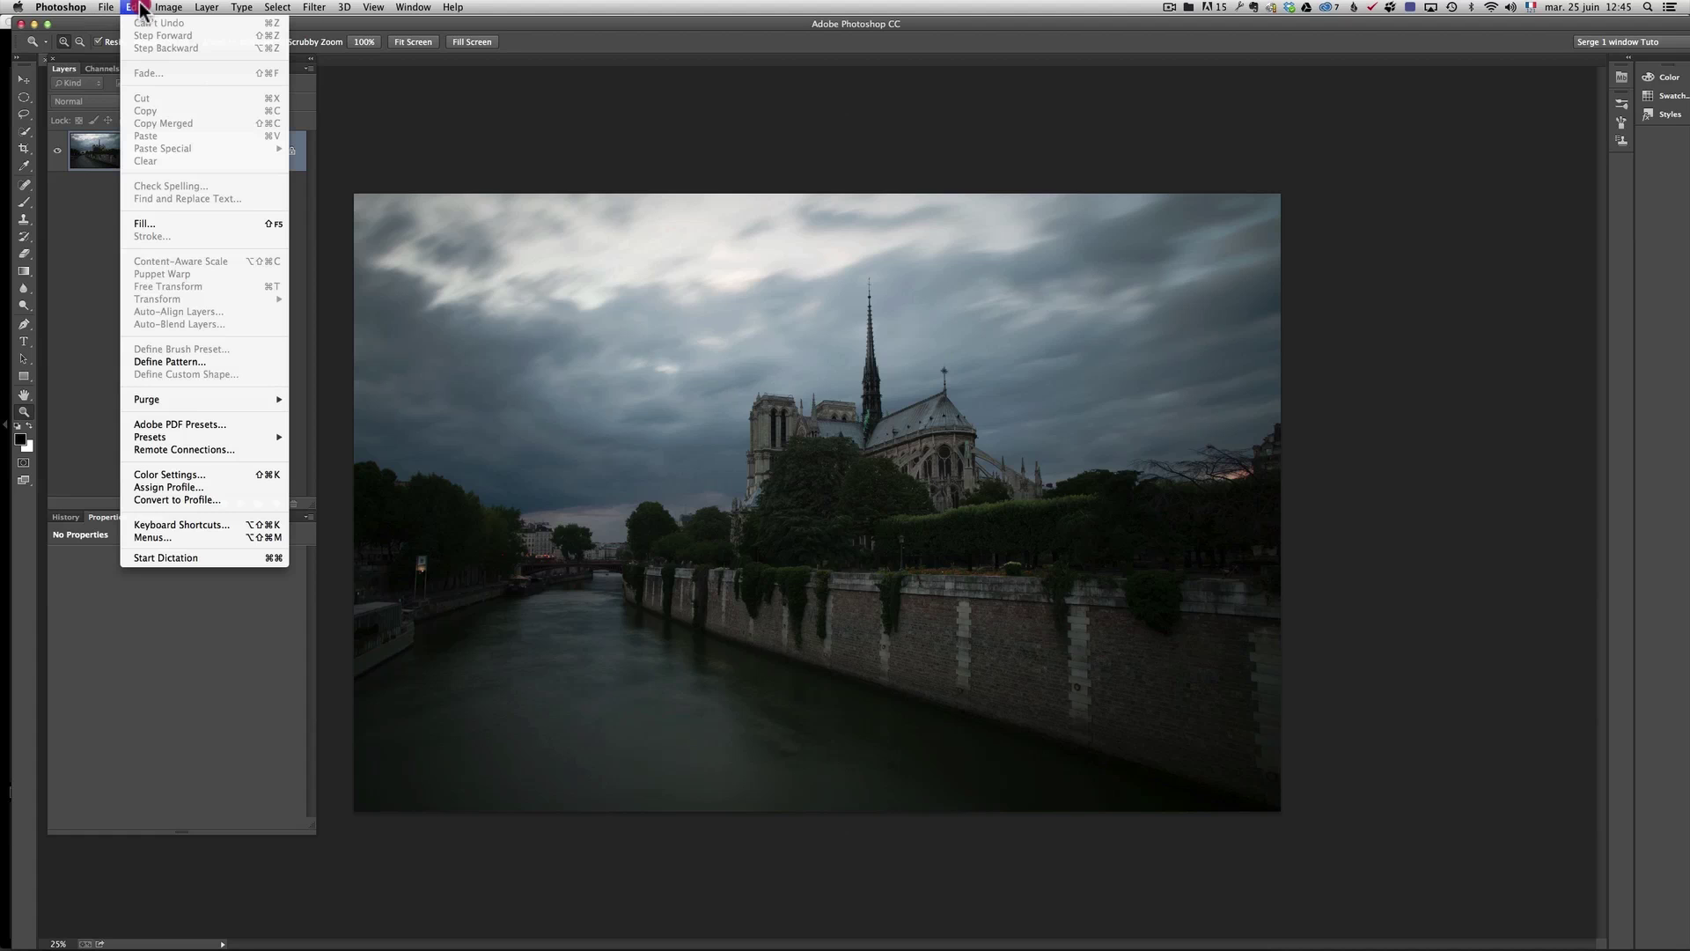
{"action": "left_click", "coordinate": [245, 499]}
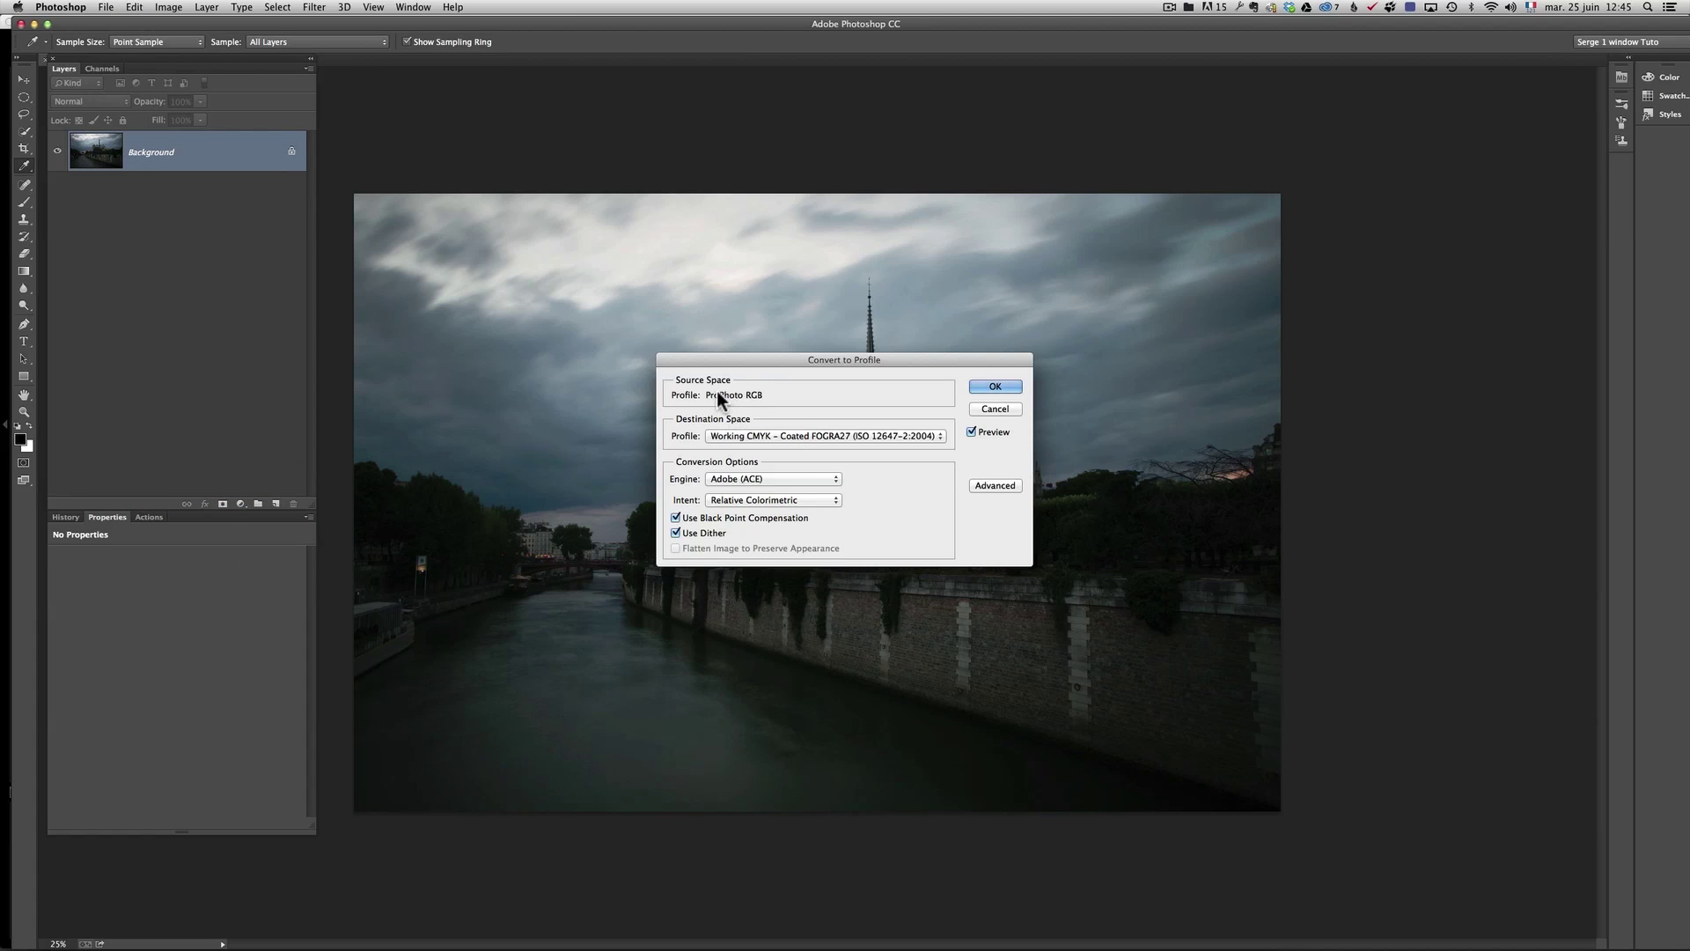
{"action": "left_click", "coordinate": [768, 438]}
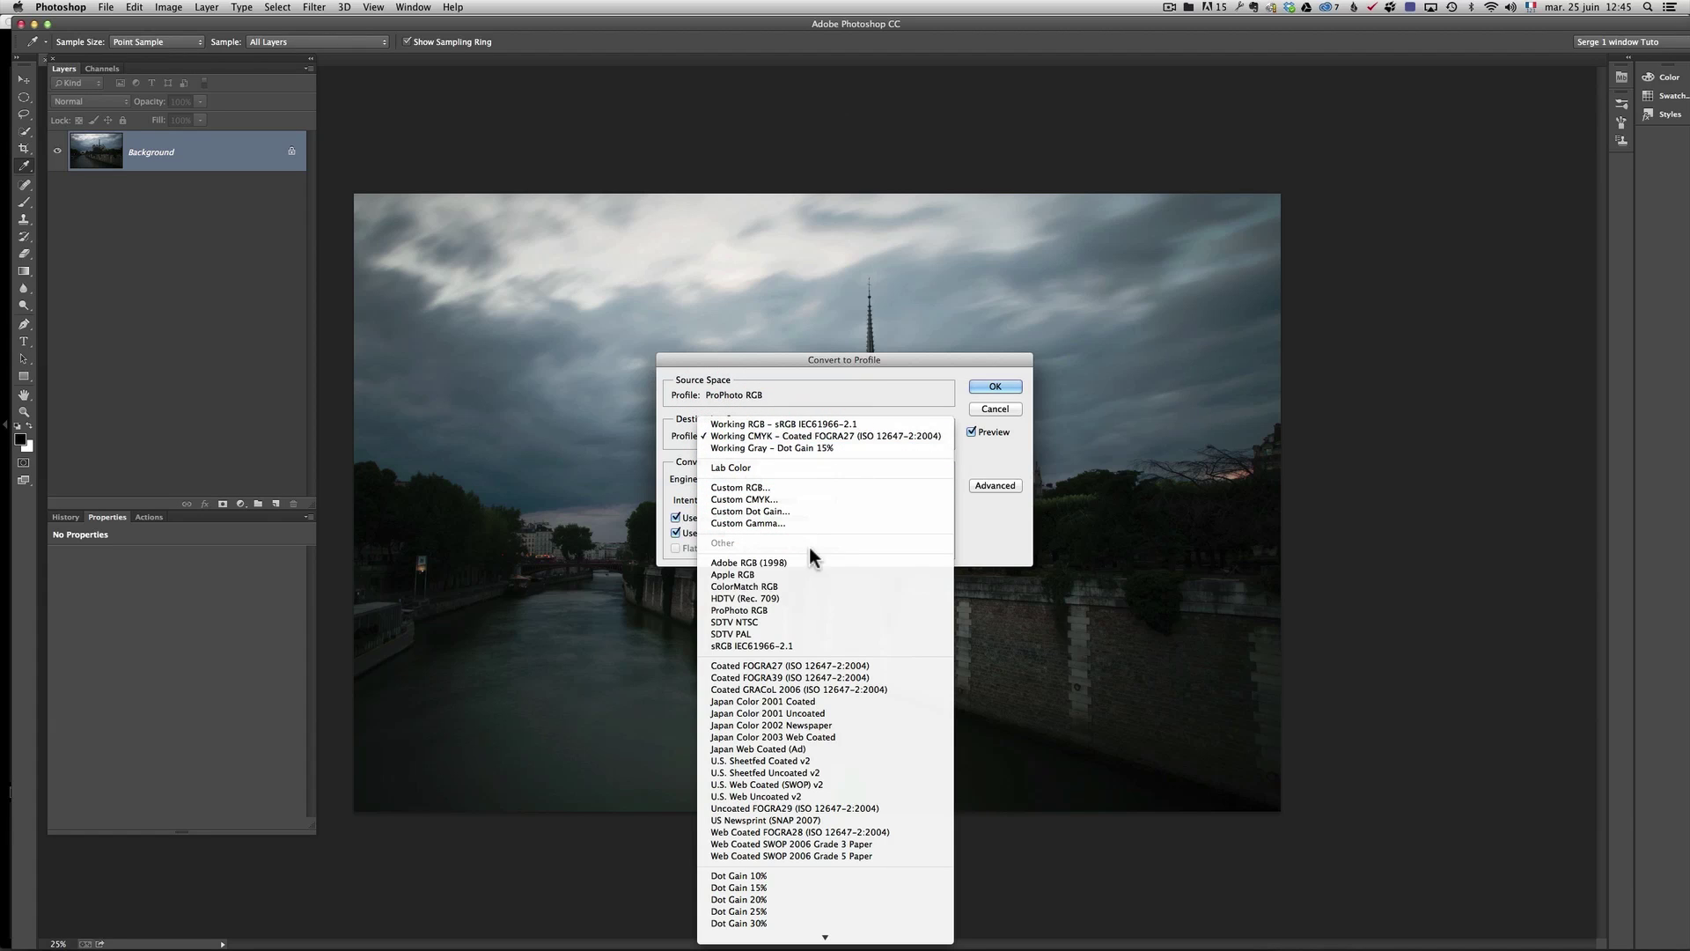
{"action": "left_click", "coordinate": [789, 645]}
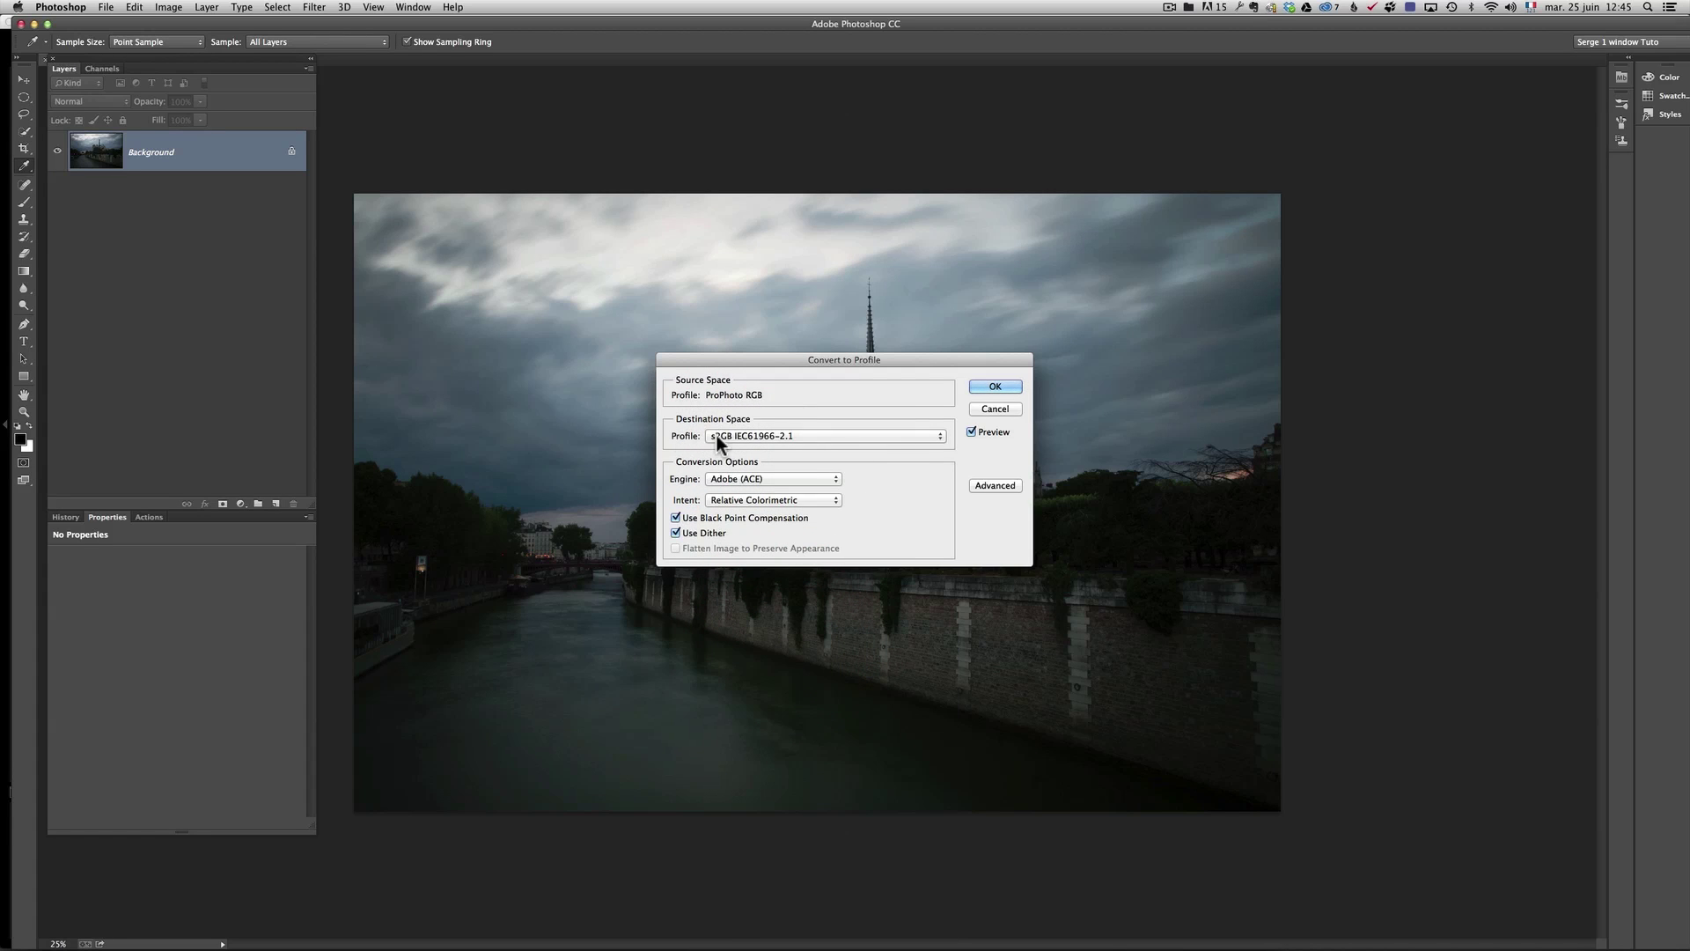
{"action": "left_click", "coordinate": [995, 409]}
{"action": "key", "text": "z"}
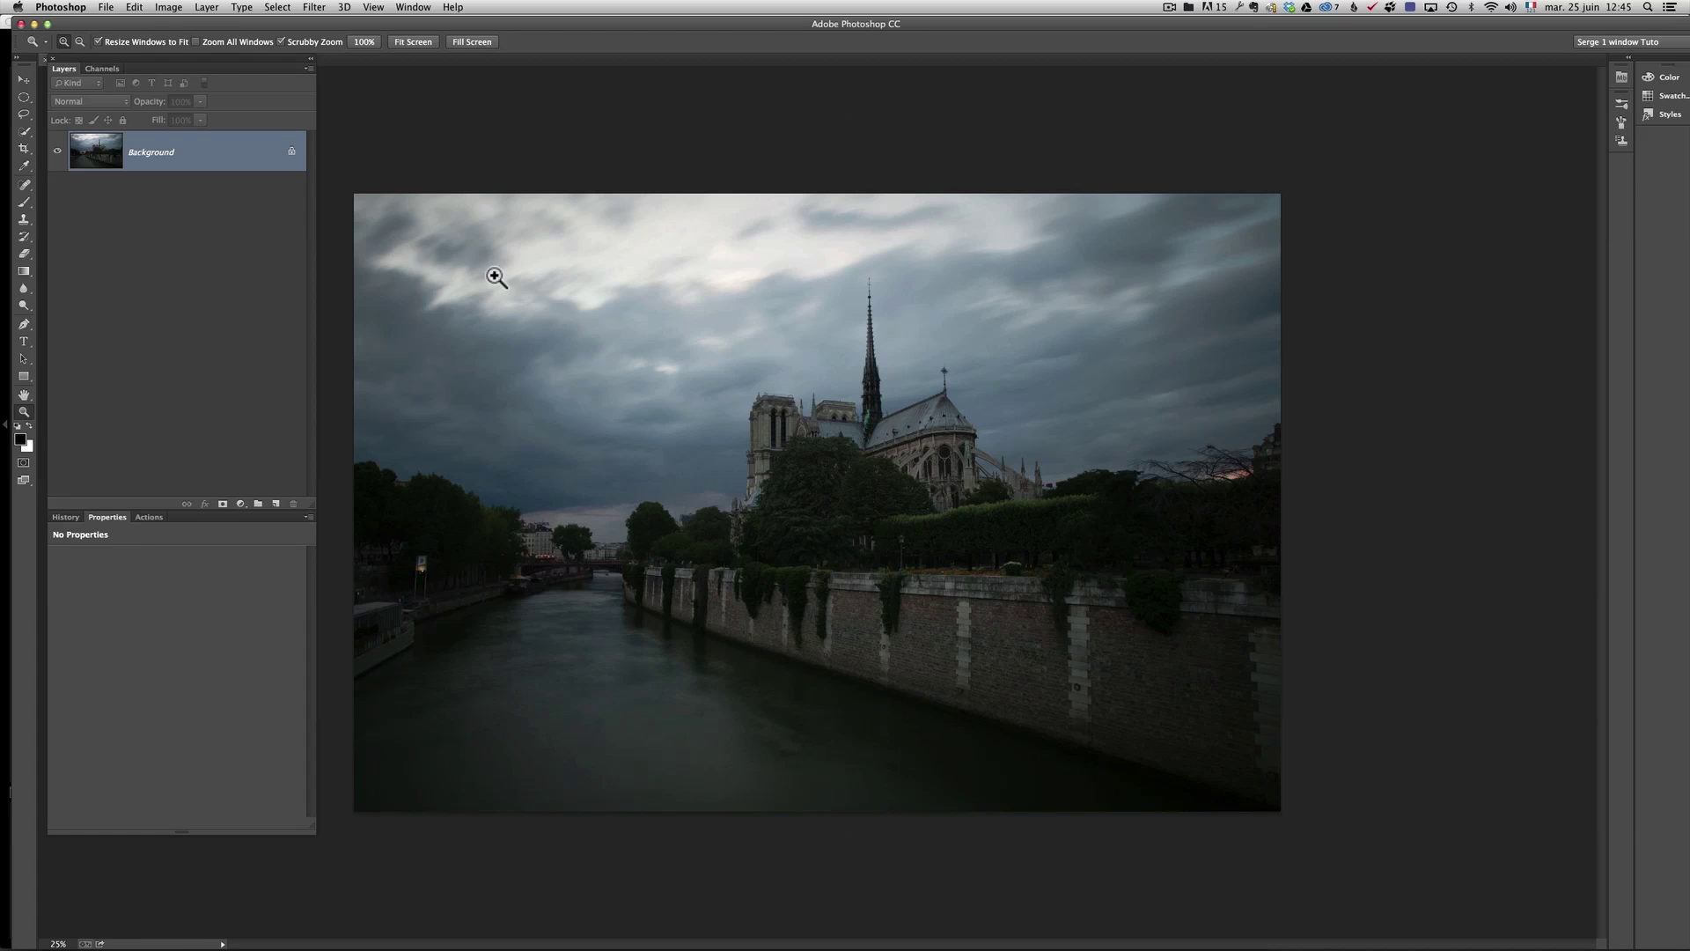
Set the Save As format to JPEG to review its Embed Color Profile setting again, and cancel the save
{"action": "left_click", "coordinate": [107, 8]}
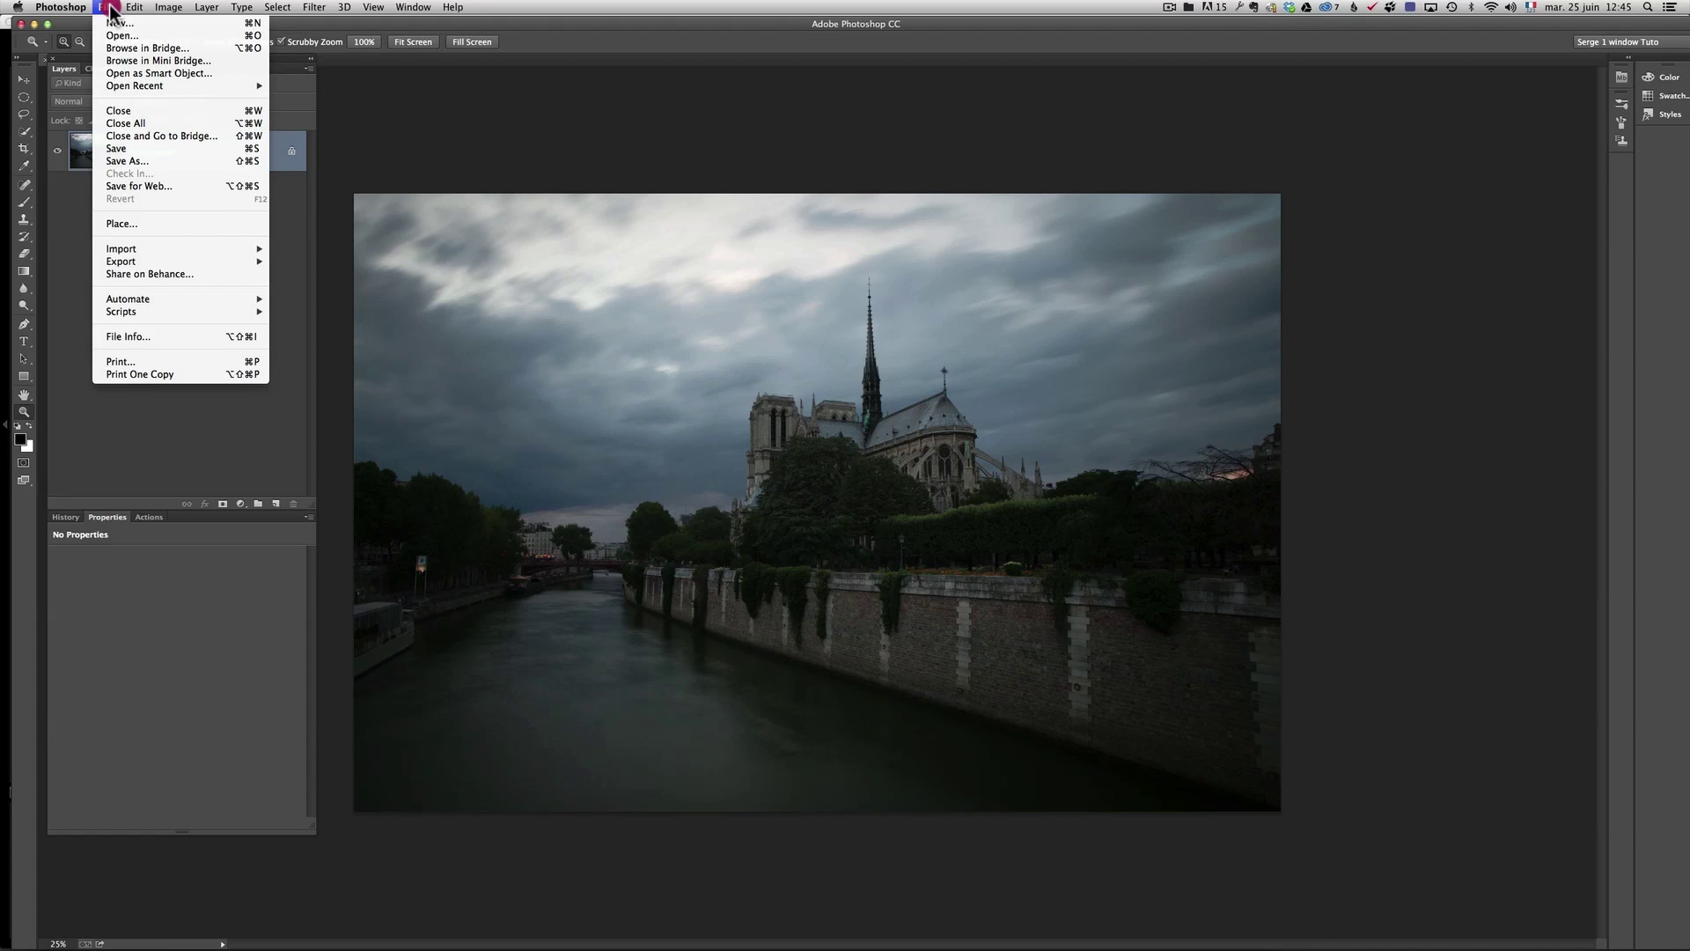
{"action": "left_click", "coordinate": [164, 161]}
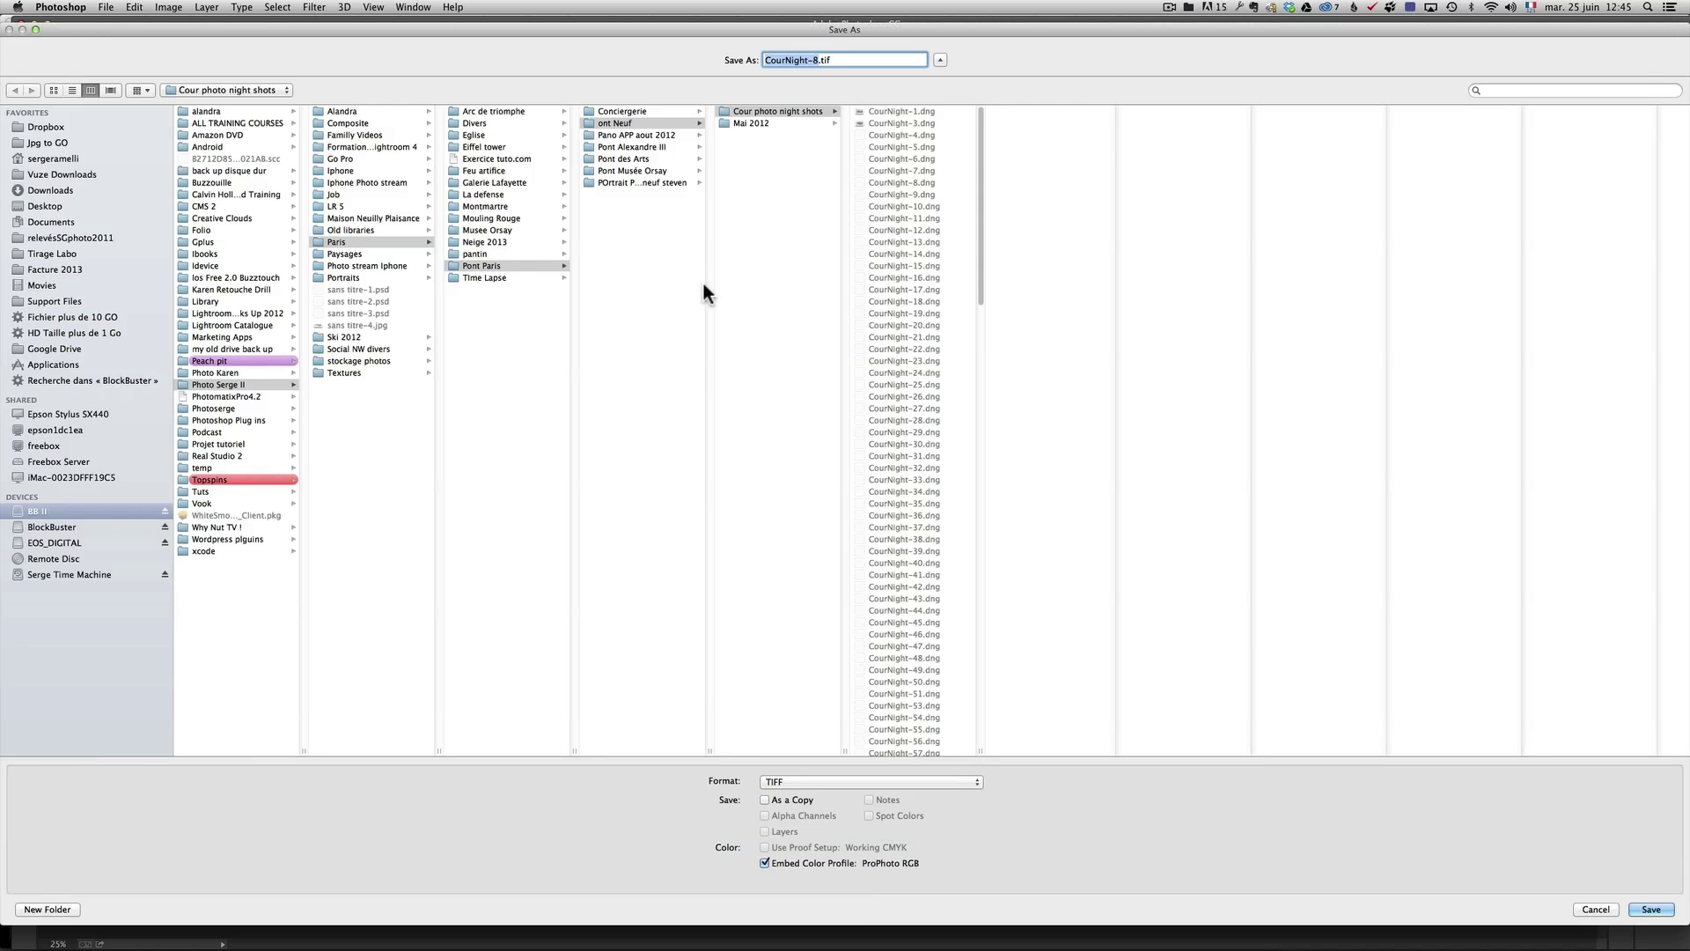
{"action": "left_click", "coordinate": [864, 782]}
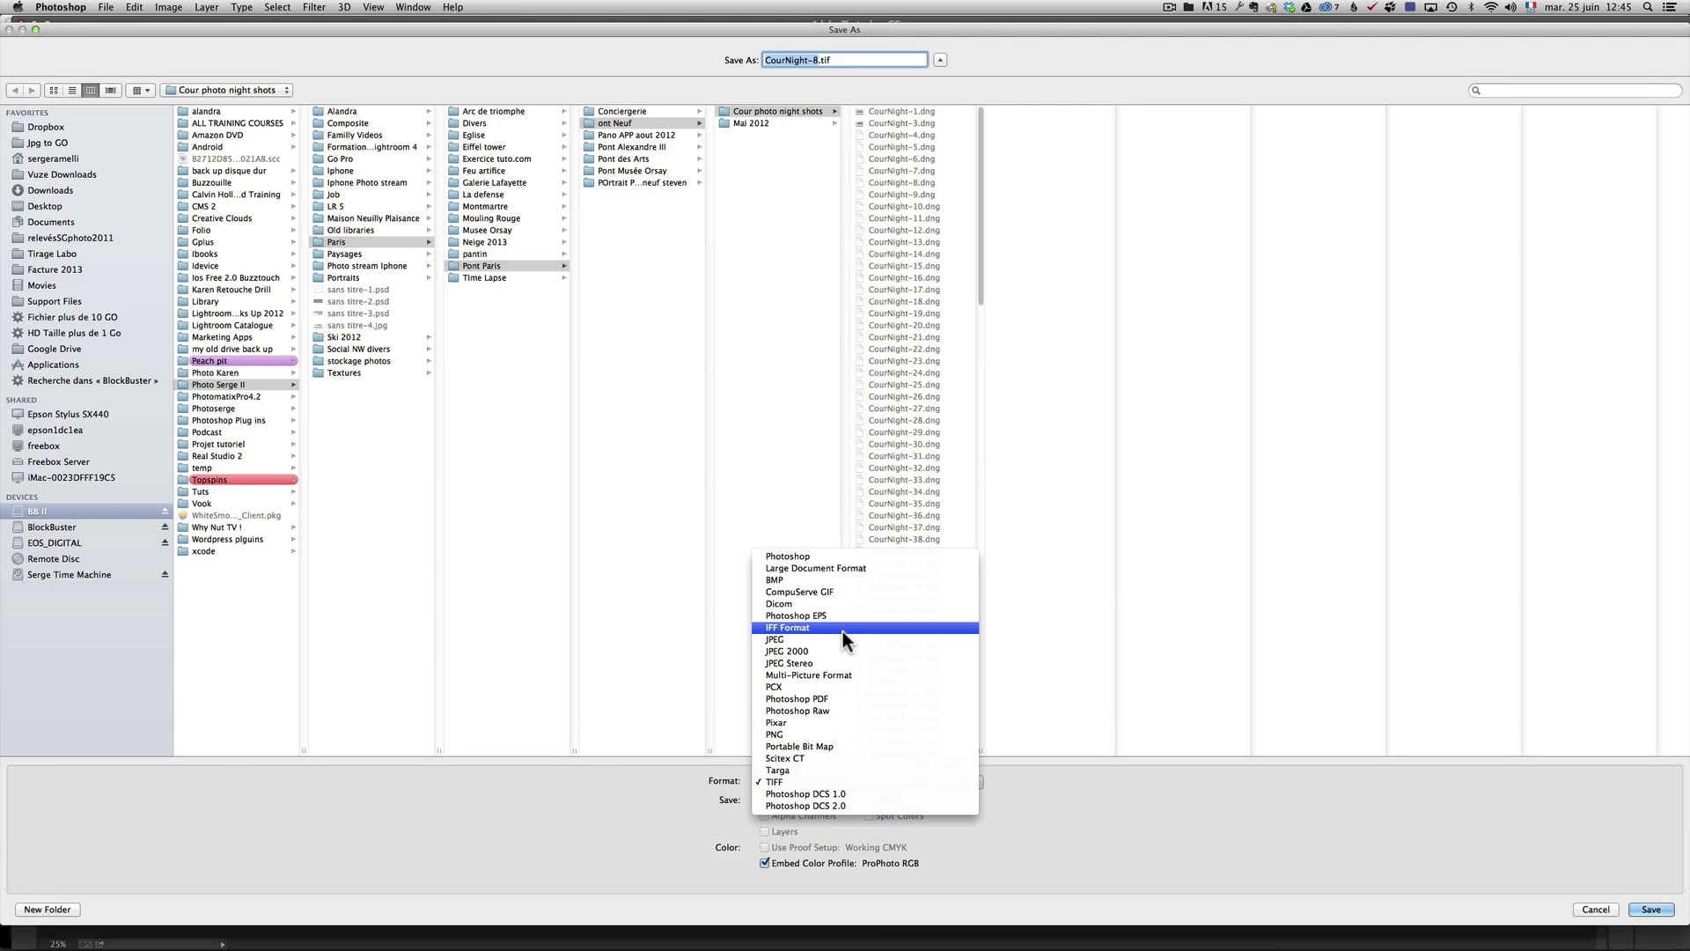
{"action": "left_click", "coordinate": [841, 640]}
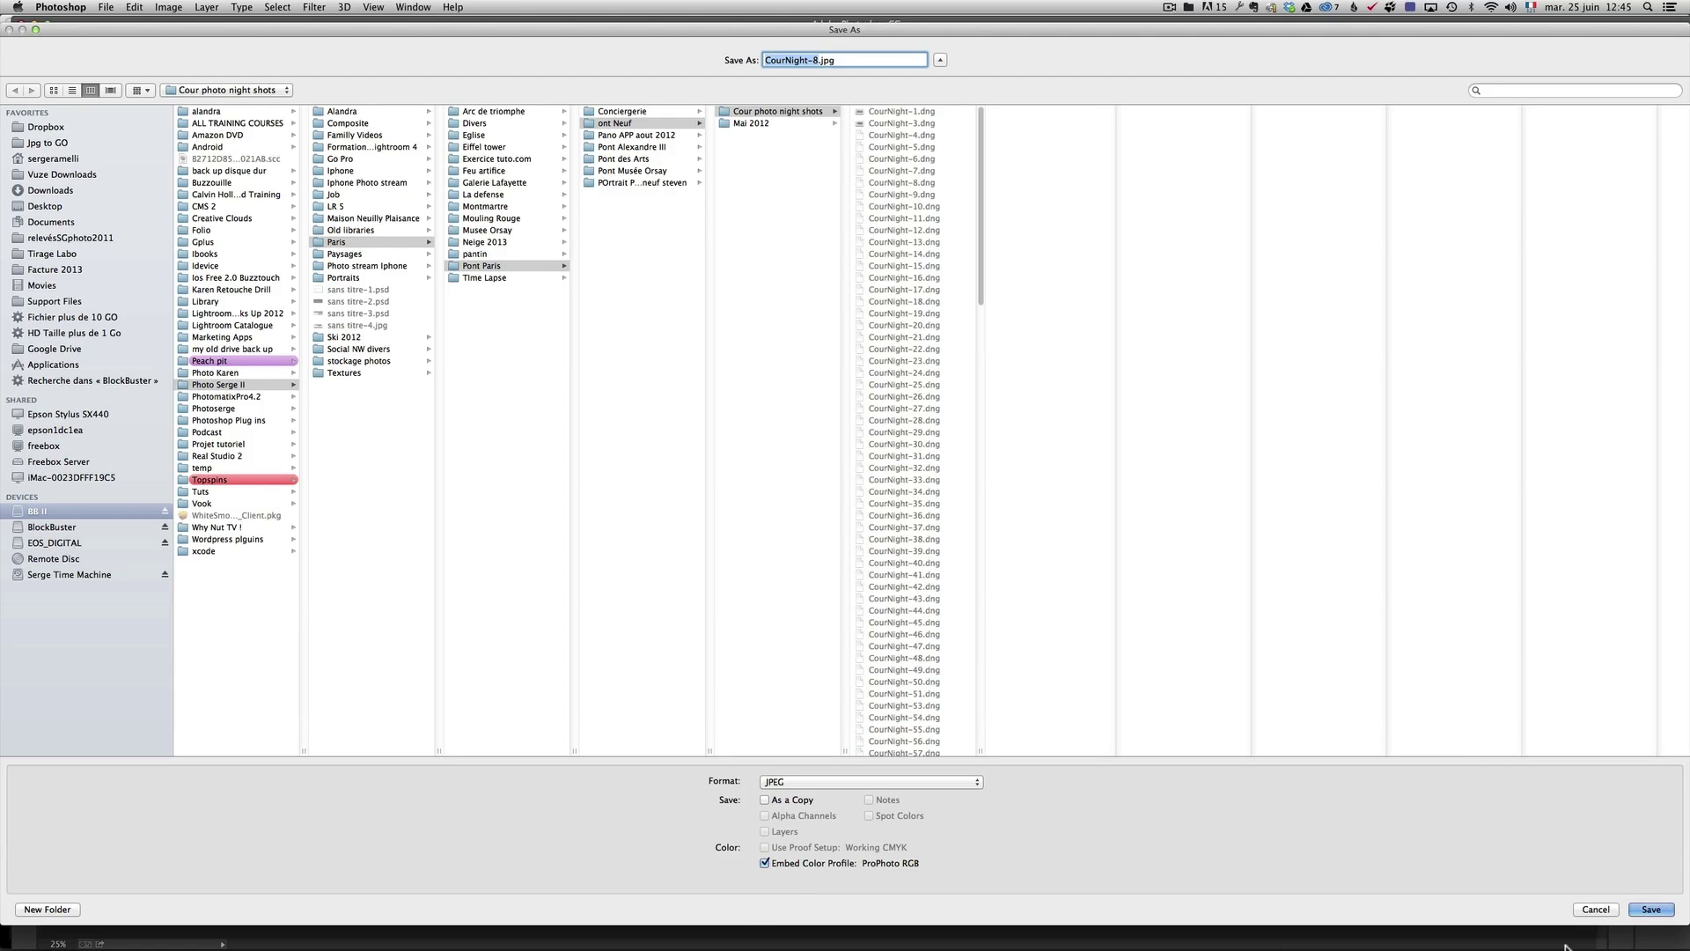
{"action": "left_click", "coordinate": [1596, 909]}
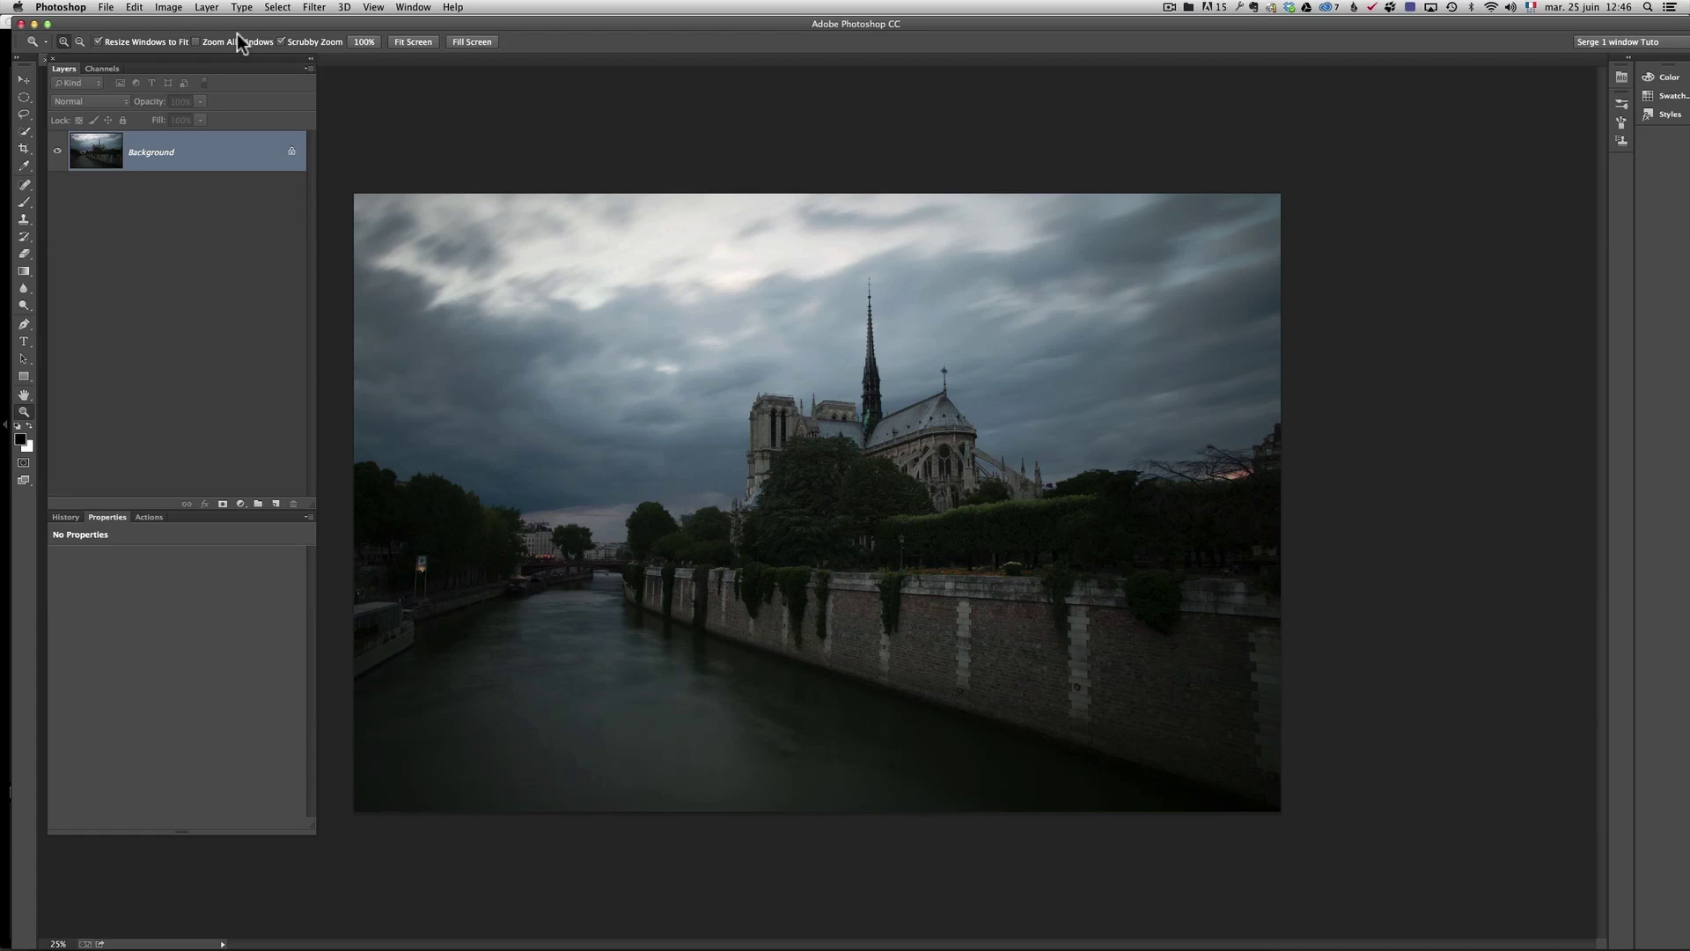
Save the cathedral photo as a JPEG in the Cour photo night shots folder with the quality set to 11
{"action": "left_click", "coordinate": [106, 8]}
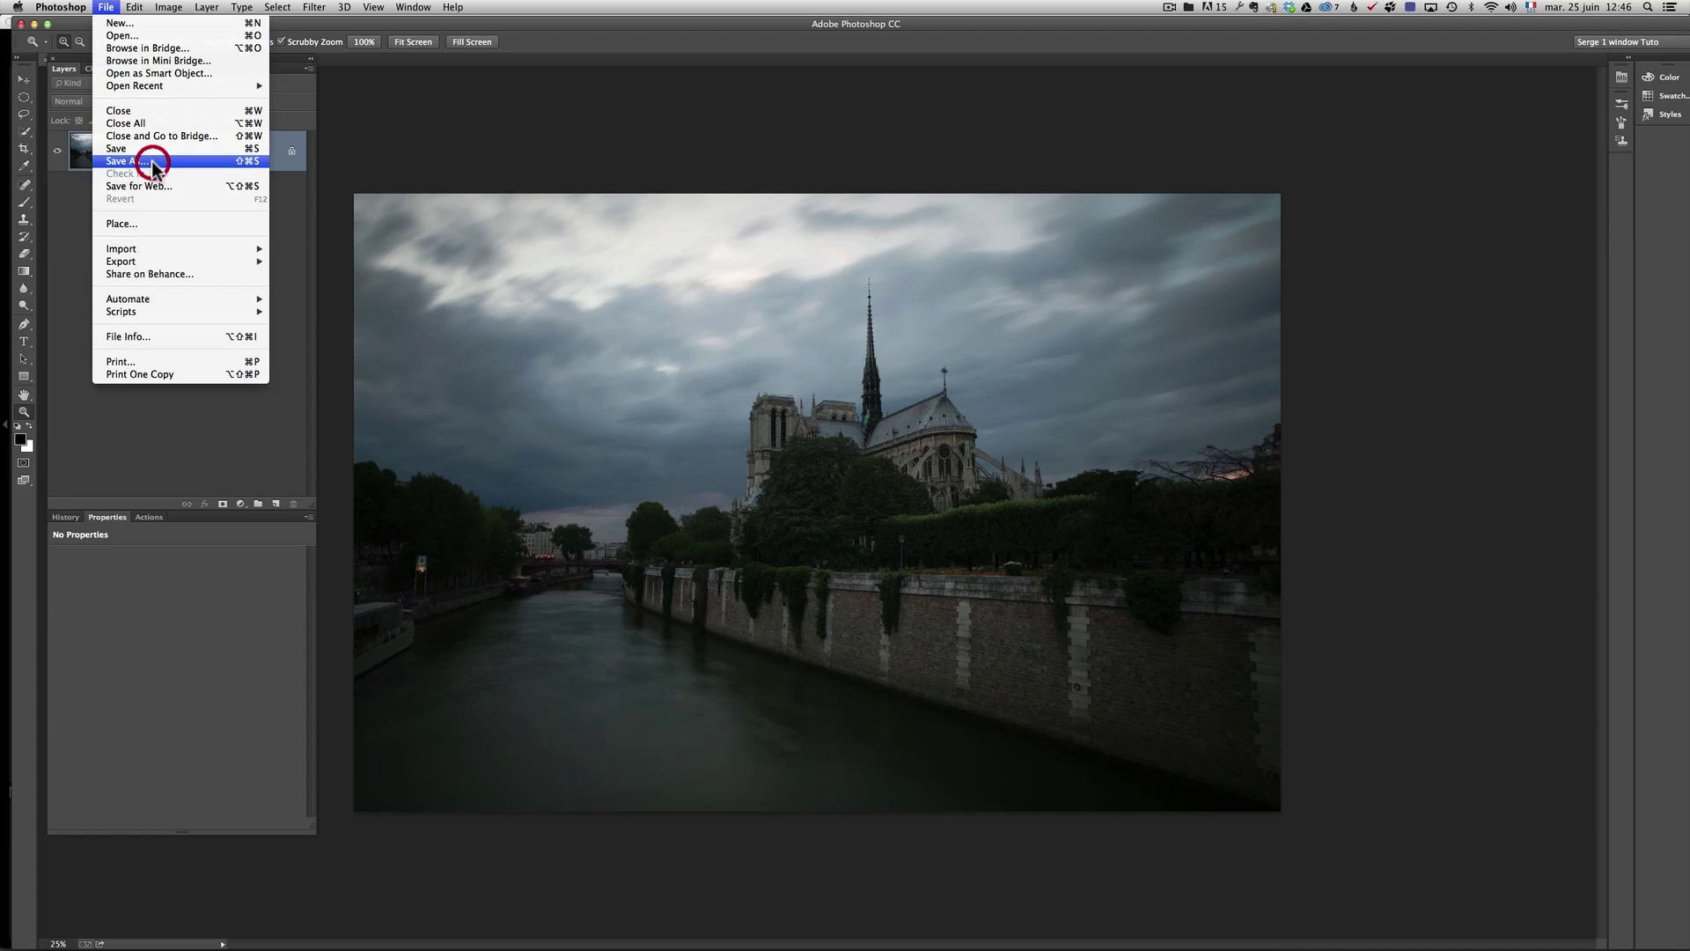
{"action": "left_click", "coordinate": [141, 161]}
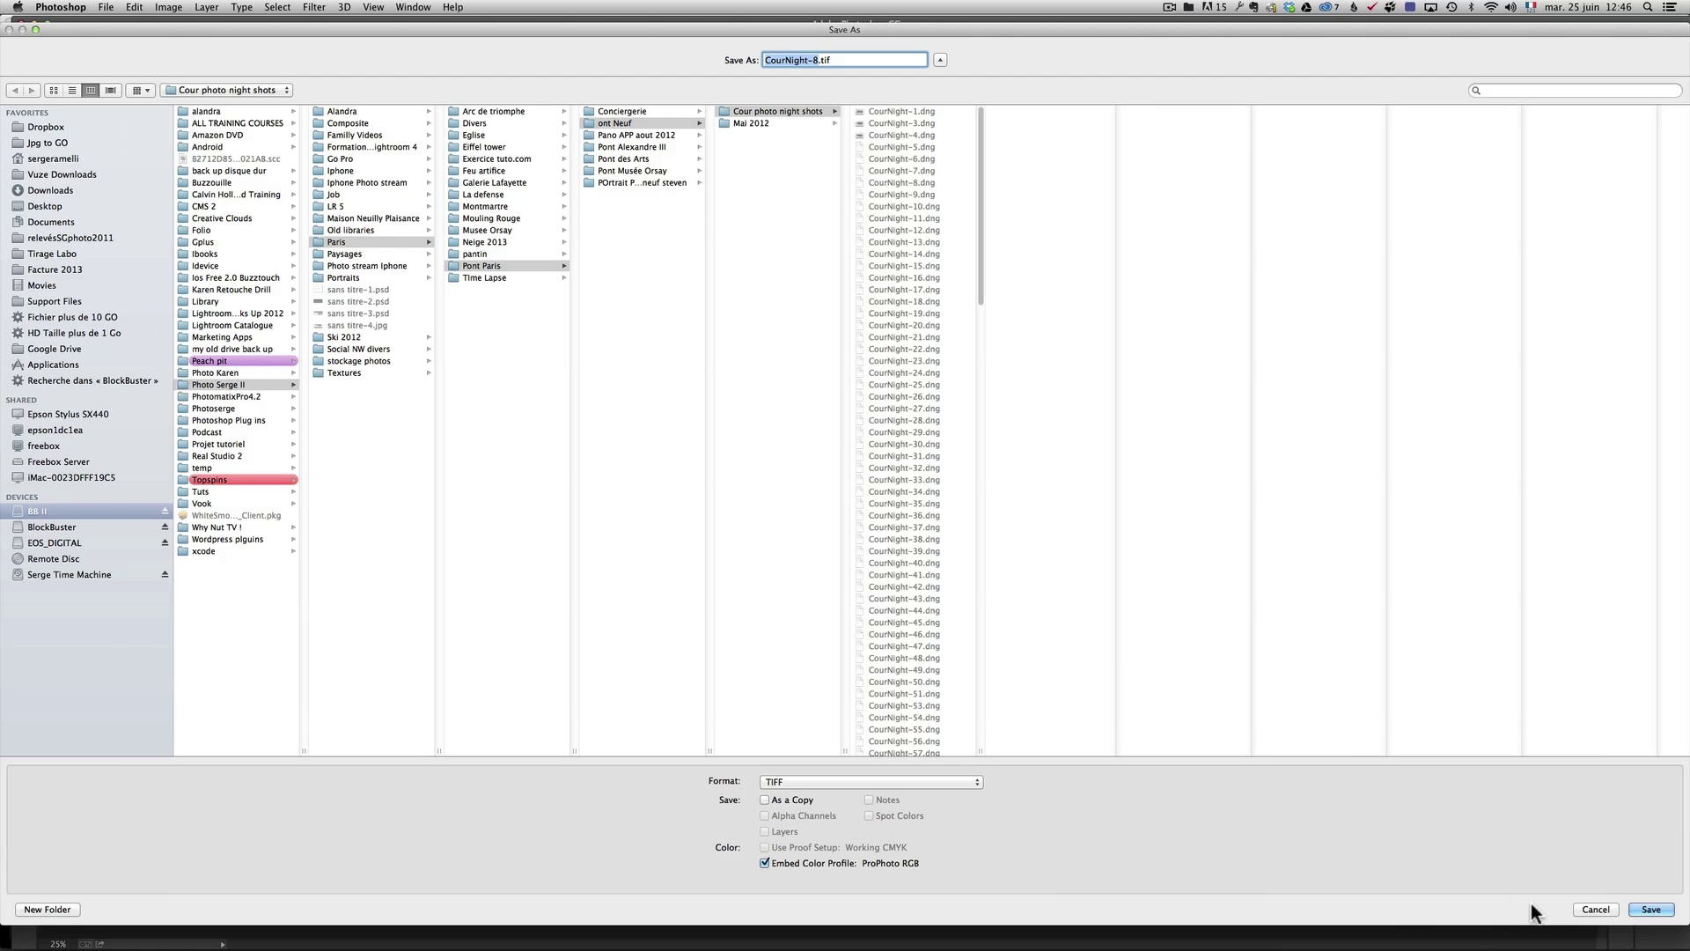
{"action": "left_click", "coordinate": [932, 783]}
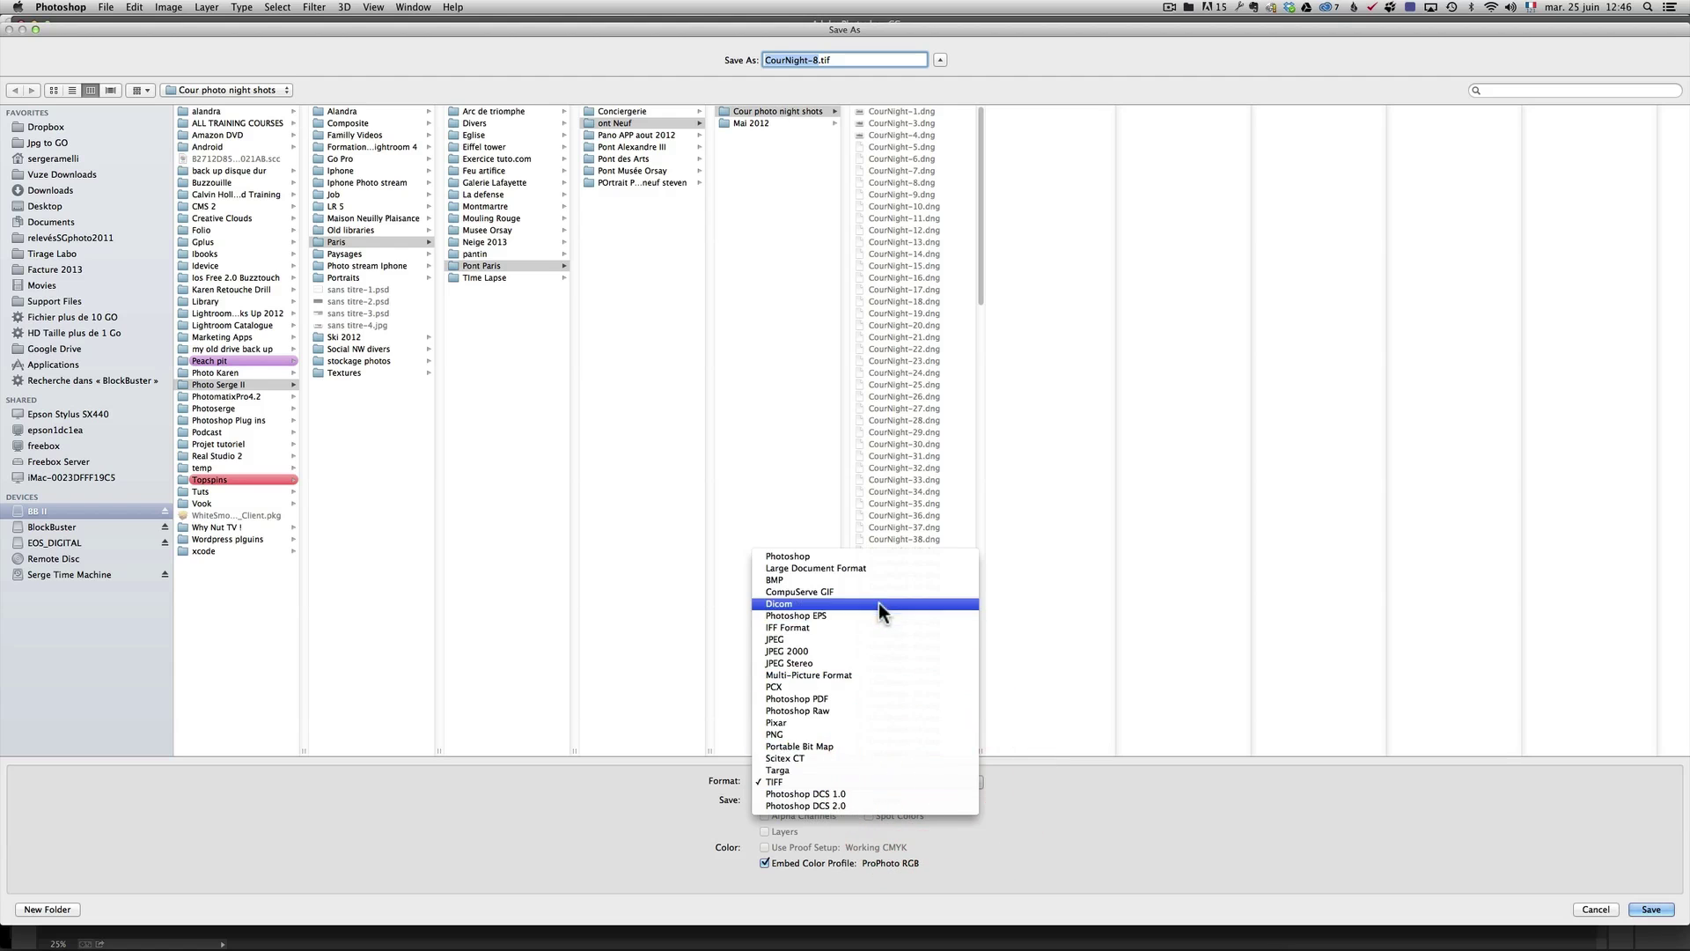
{"action": "left_click", "coordinate": [874, 638]}
{"action": "left_click", "coordinate": [1651, 910]}
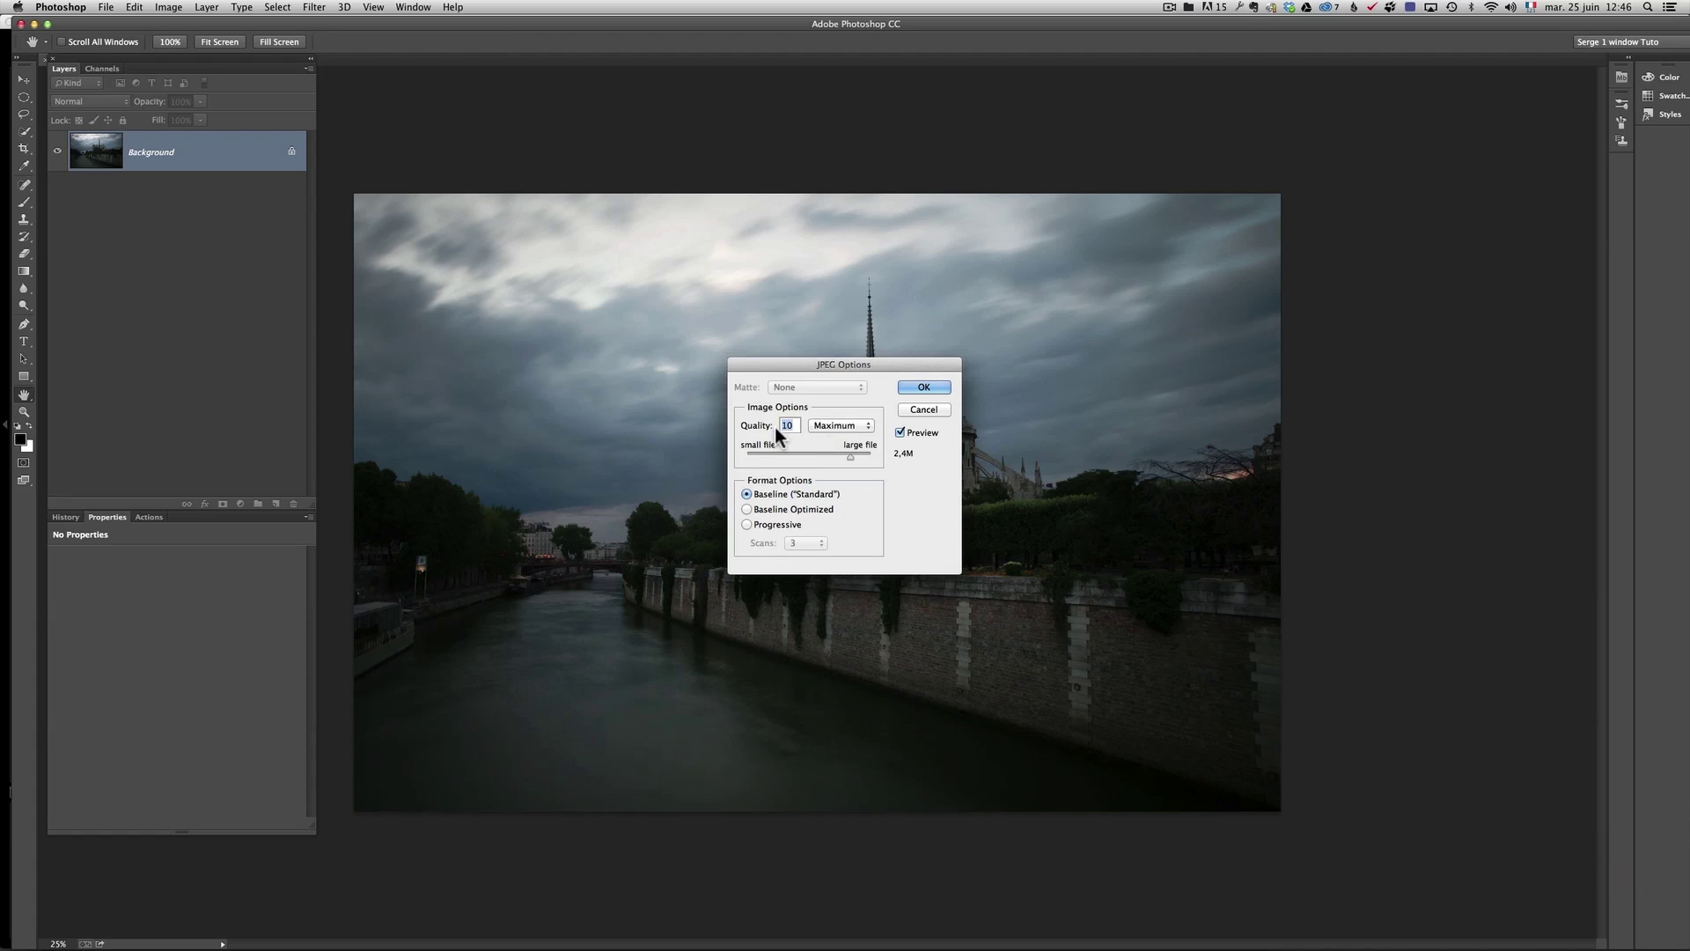
{"action": "left_click_drag", "start_coordinate": [853, 456], "coordinate": [881, 461]}
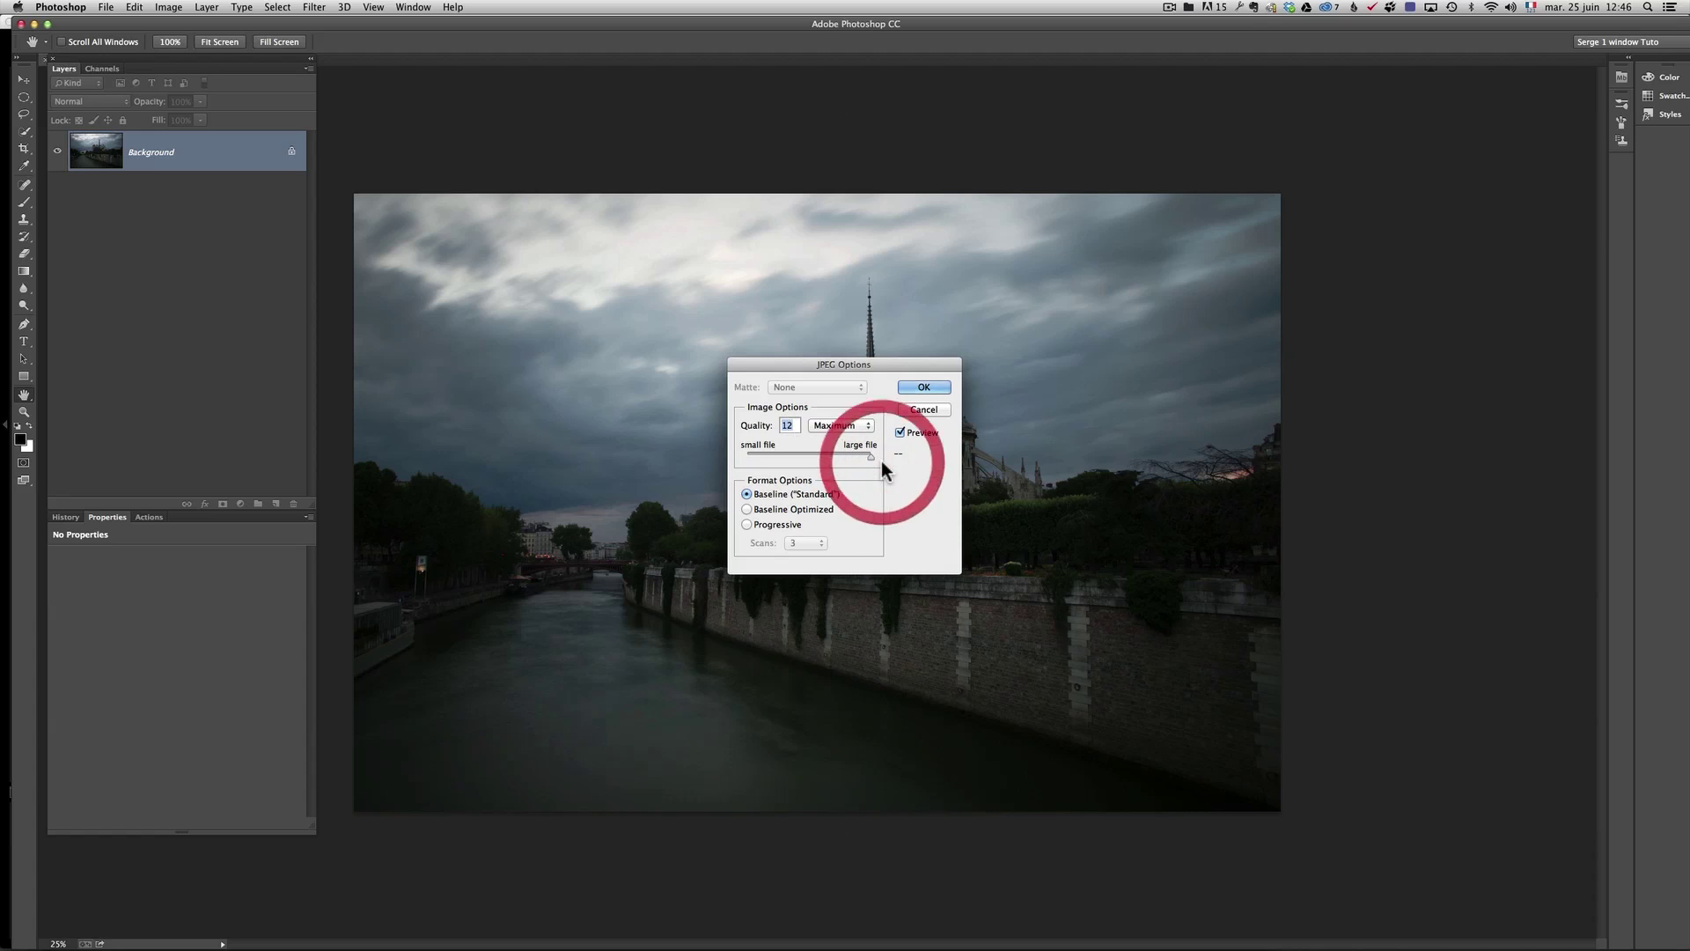
{"action": "left_click_drag", "start_coordinate": [869, 456], "coordinate": [856, 452]}
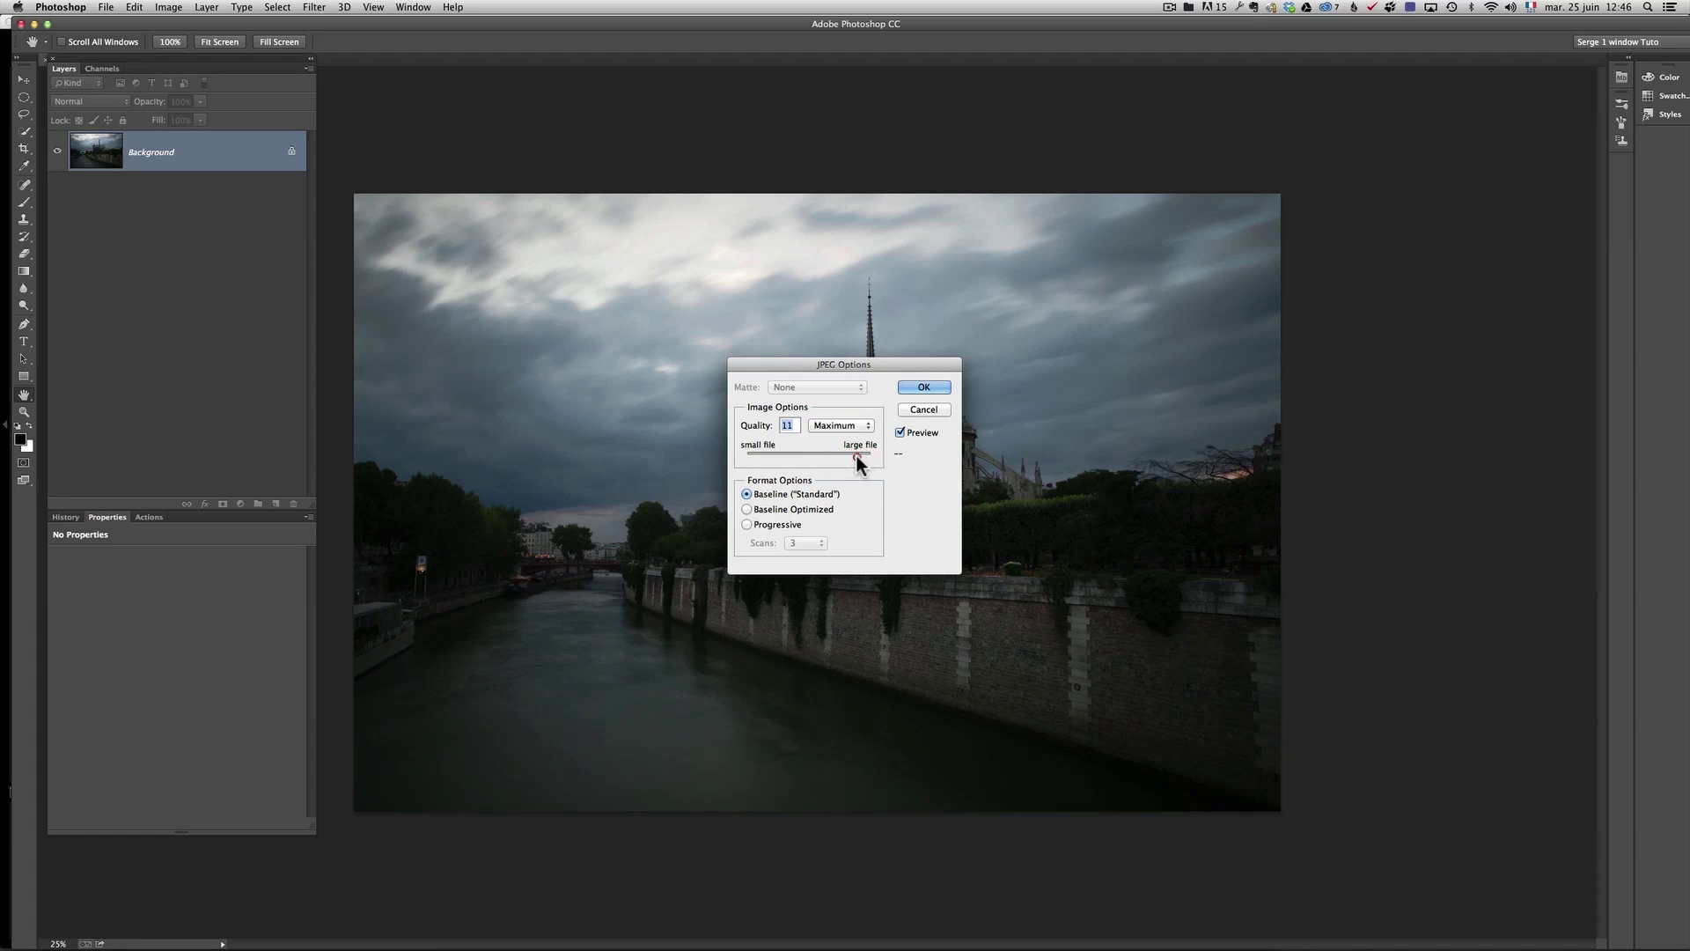
{"action": "left_click", "coordinate": [924, 387]}
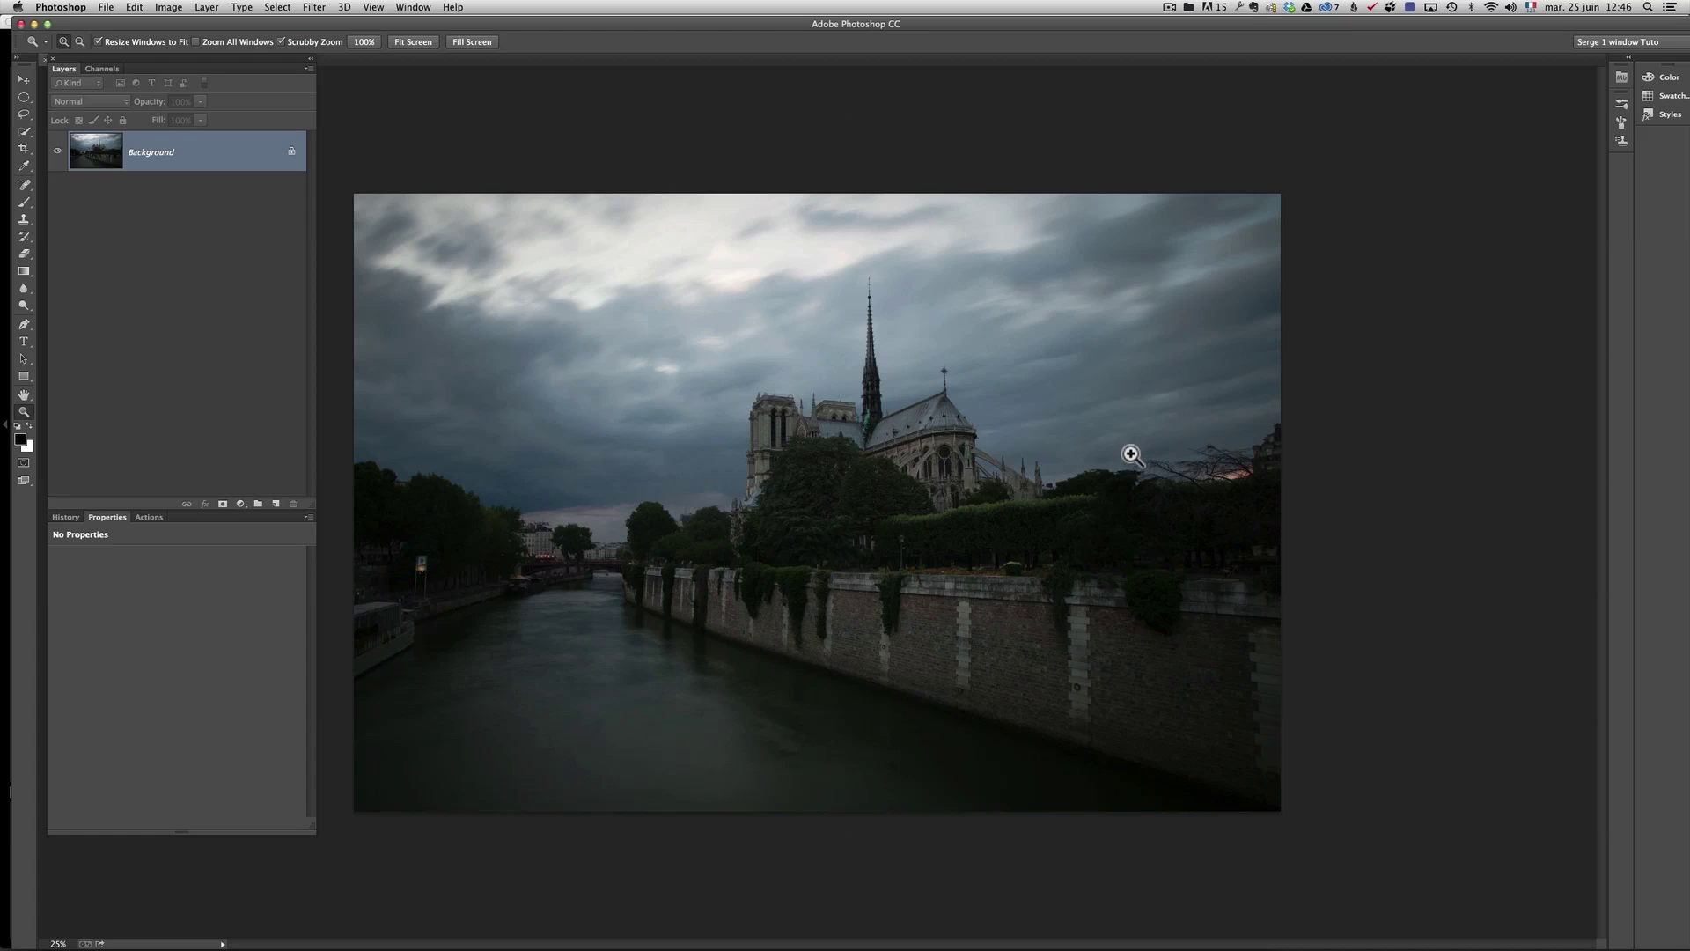
Switch to Lightroom and open the sunset photo in the Develop module to look through its unedited settings
{"action": "key", "text": "super+Tab"}
{"action": "left_click", "coordinate": [662, 482]}
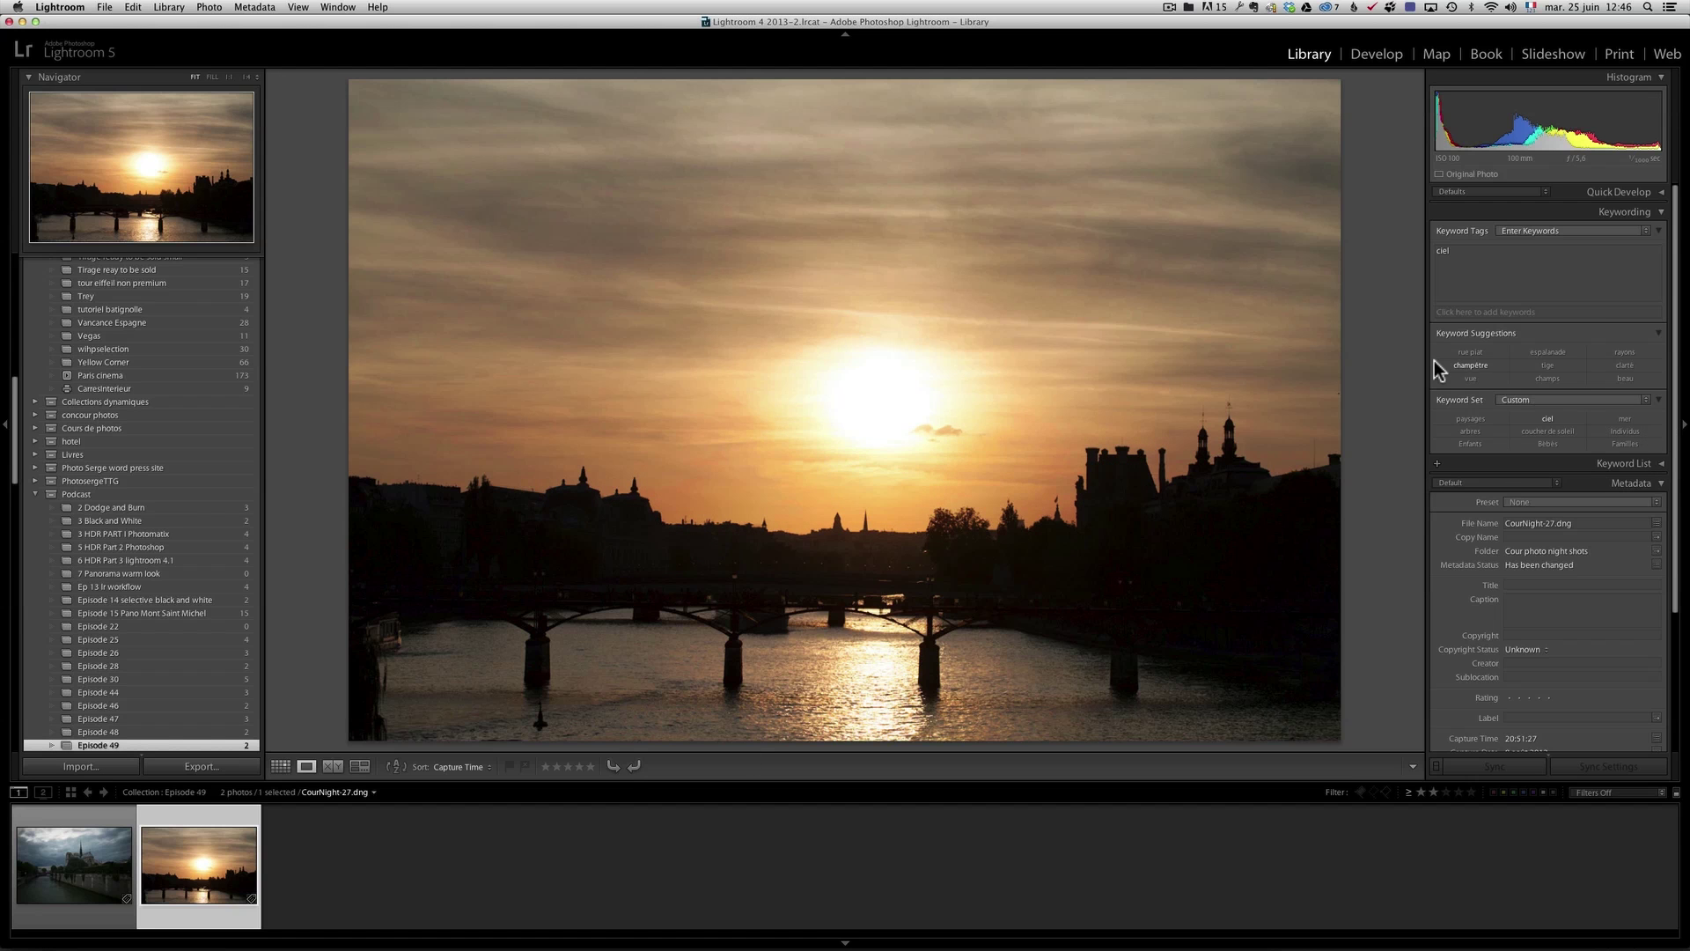
{"action": "left_click", "coordinate": [1380, 51]}
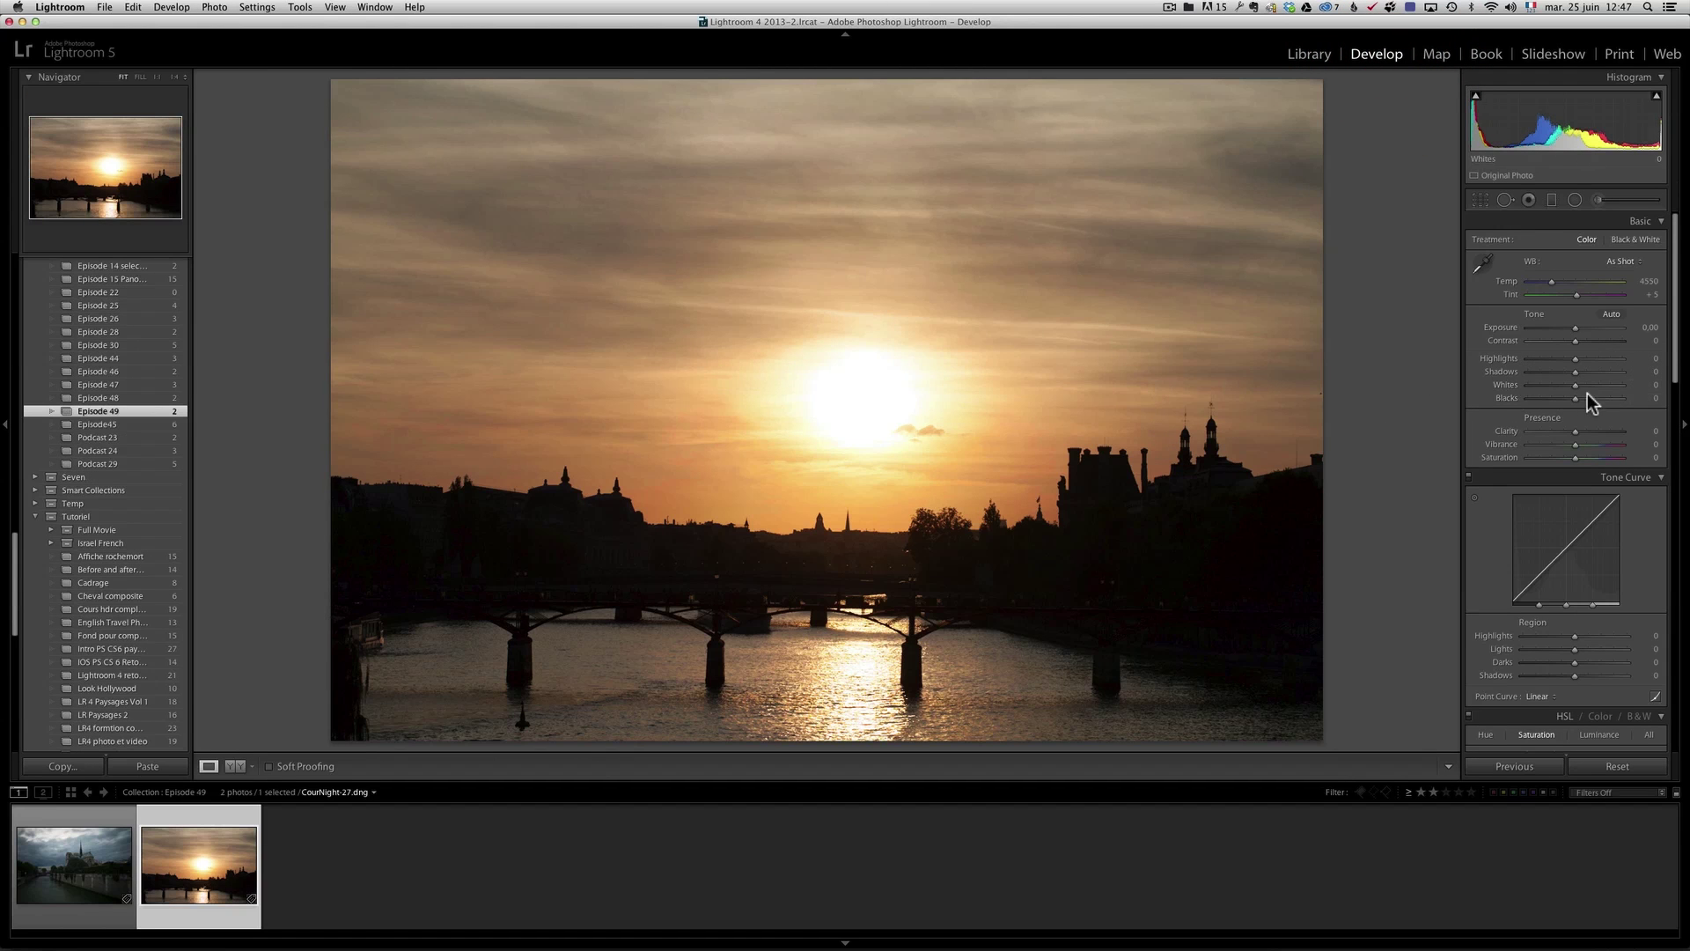
{"action": "left_click_drag", "start_coordinate": [1678, 379], "coordinate": [1685, 724]}
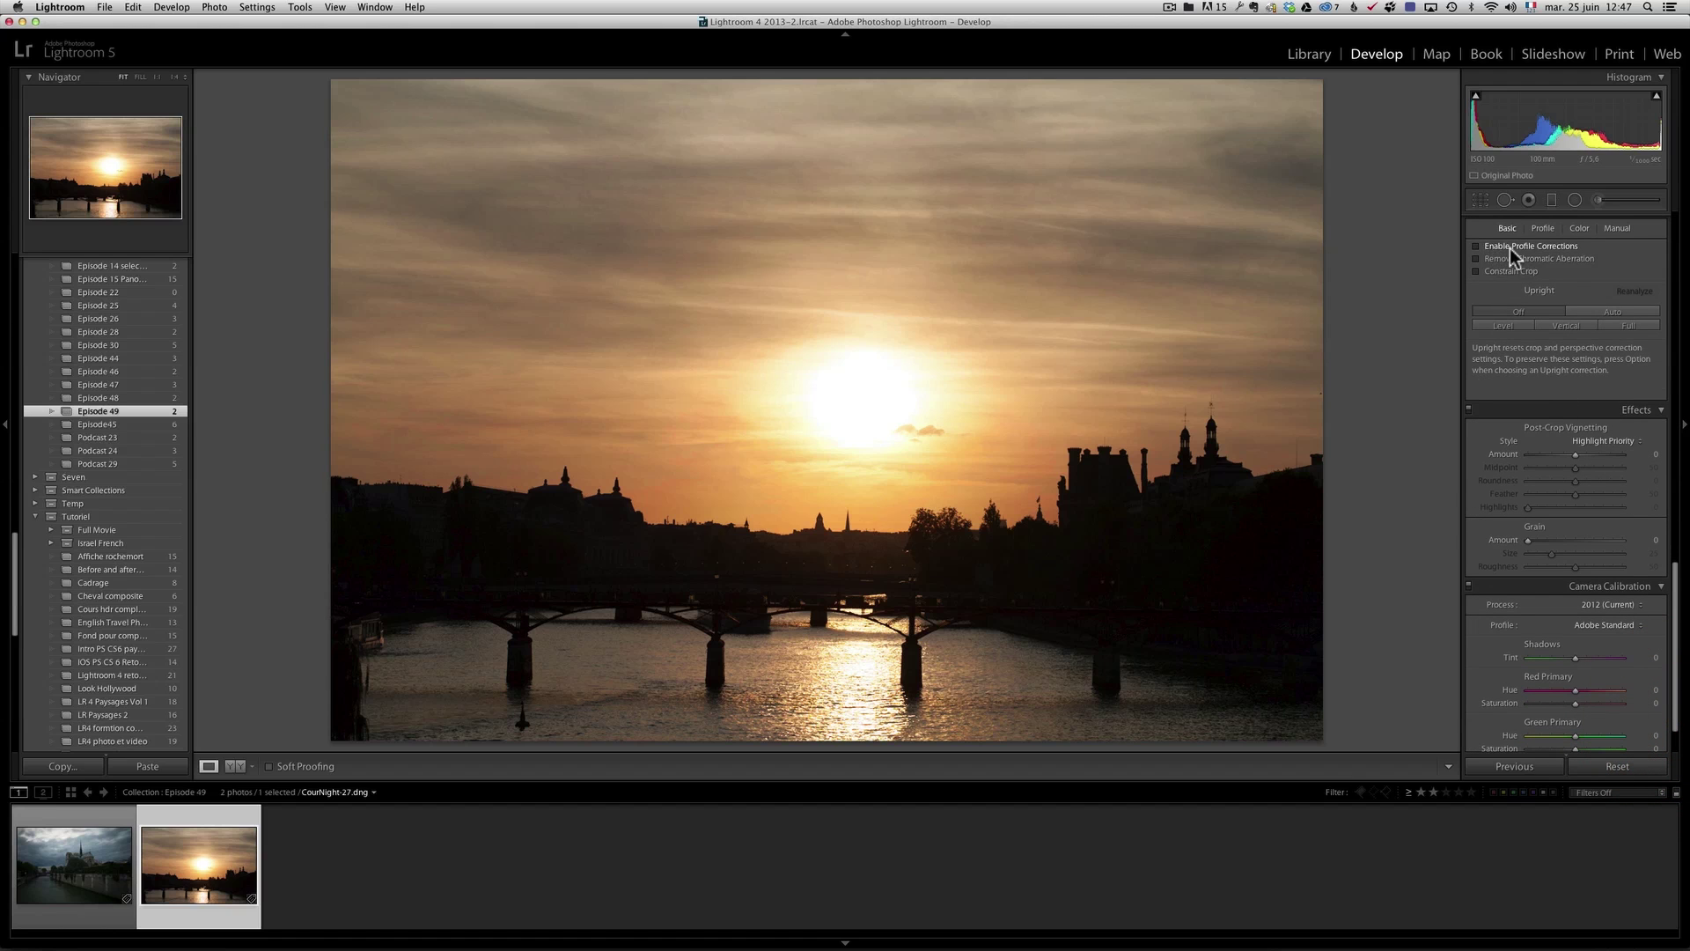
{"action": "left_click_drag", "start_coordinate": [1678, 600], "coordinate": [1677, 212]}
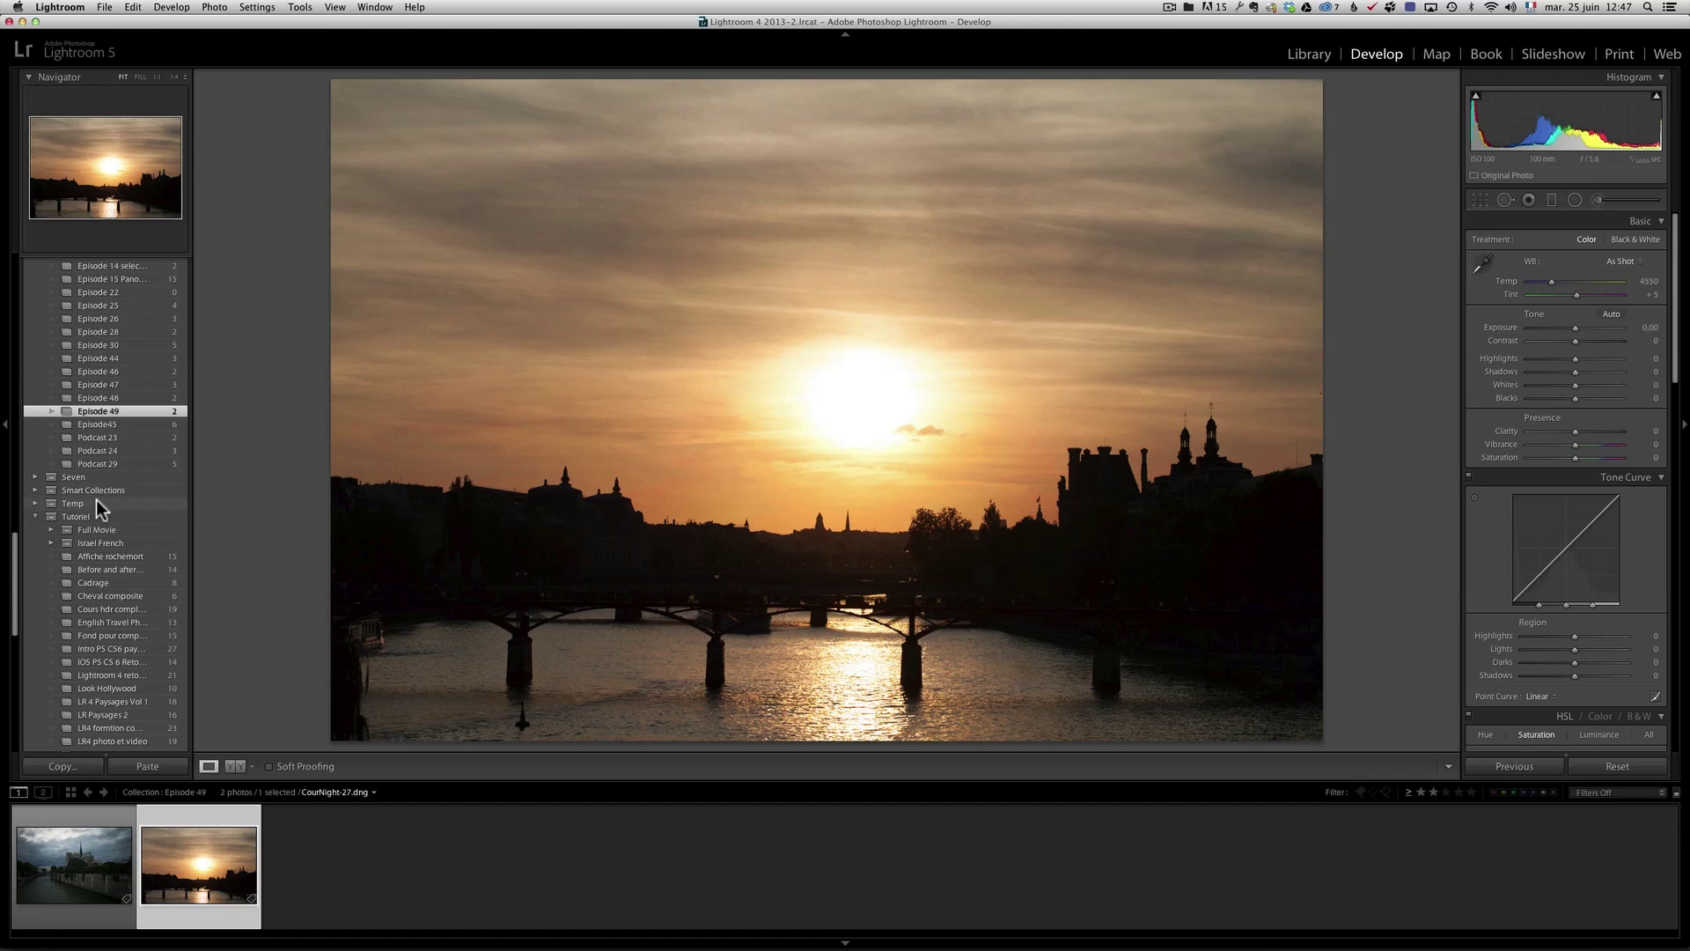
Apply the START preset to the sunset photo and review its lens corrections and basic adjustments
{"action": "left_click_drag", "start_coordinate": [13, 563], "coordinate": [14, 332]}
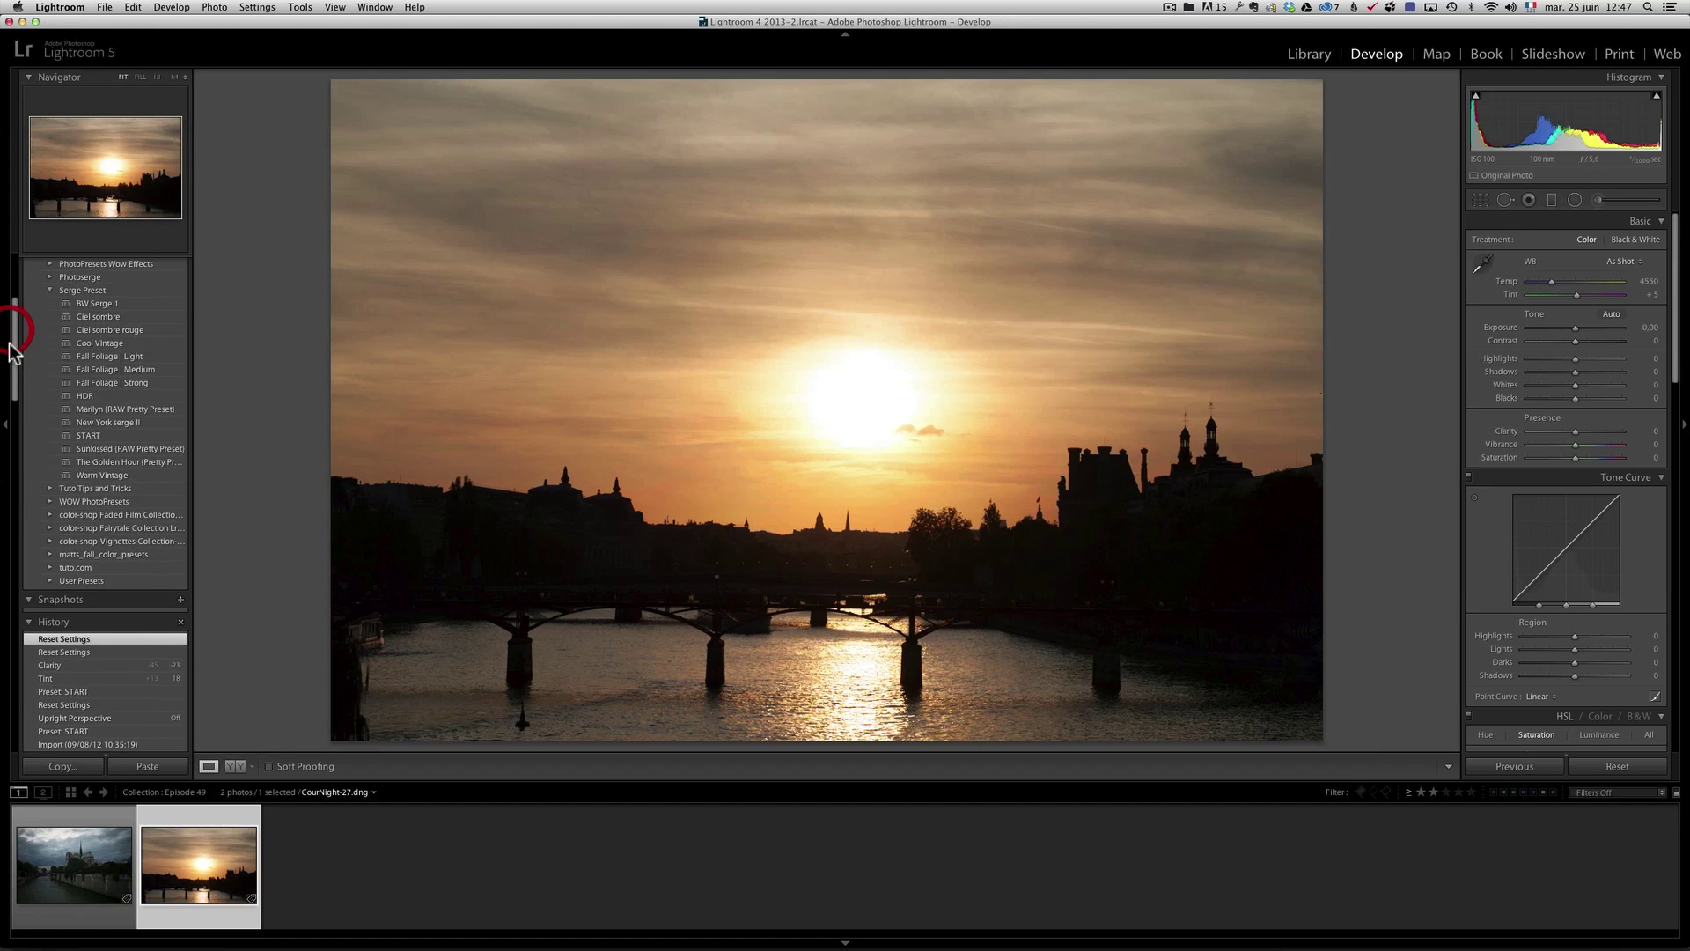
{"action": "left_click", "coordinate": [153, 435]}
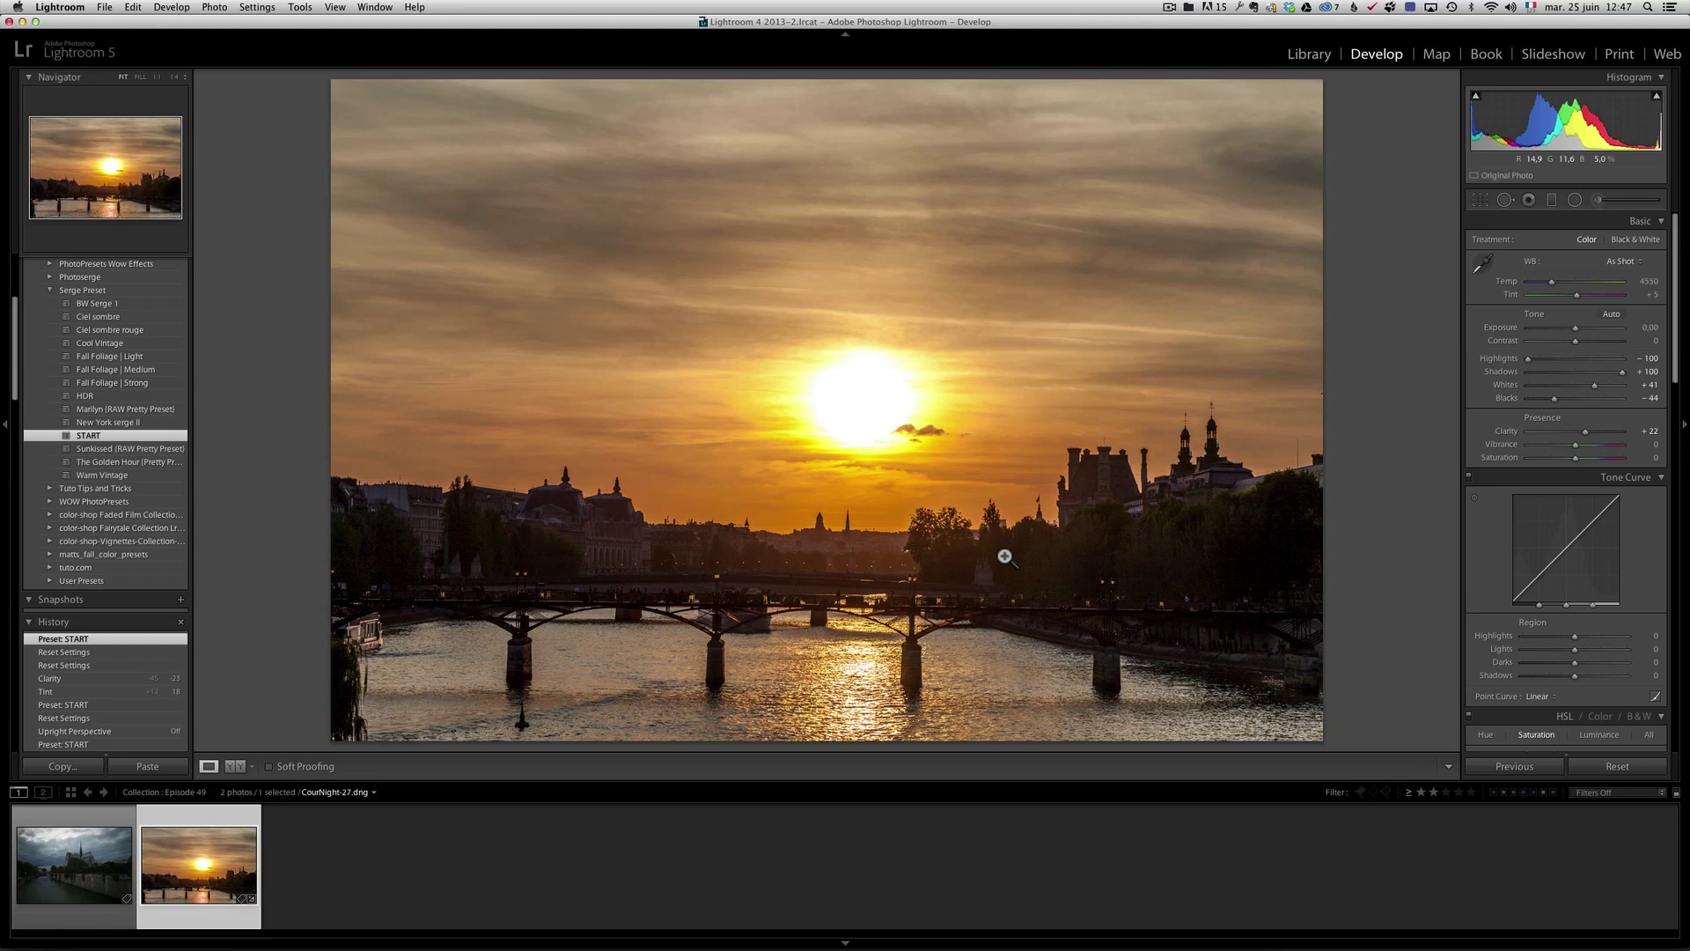
{"action": "left_click_drag", "start_coordinate": [1675, 363], "coordinate": [1649, 332]}
{"action": "left_click_drag", "start_coordinate": [1678, 376], "coordinate": [1660, 677]}
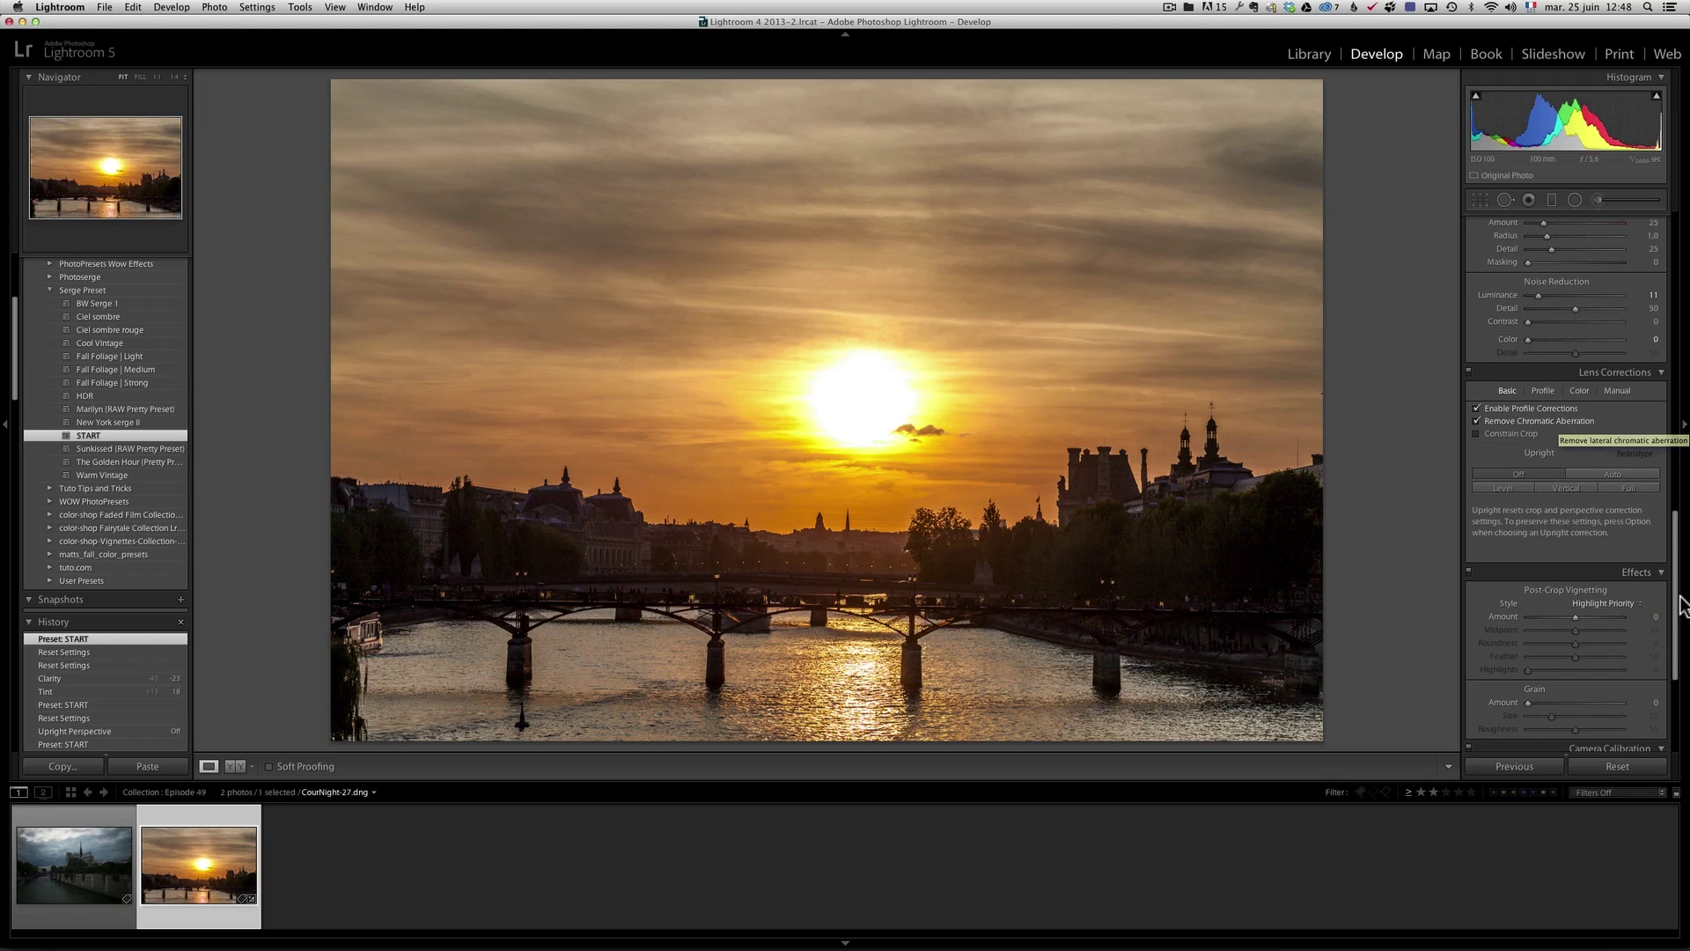
{"action": "left_click_drag", "start_coordinate": [1677, 603], "coordinate": [1672, 189]}
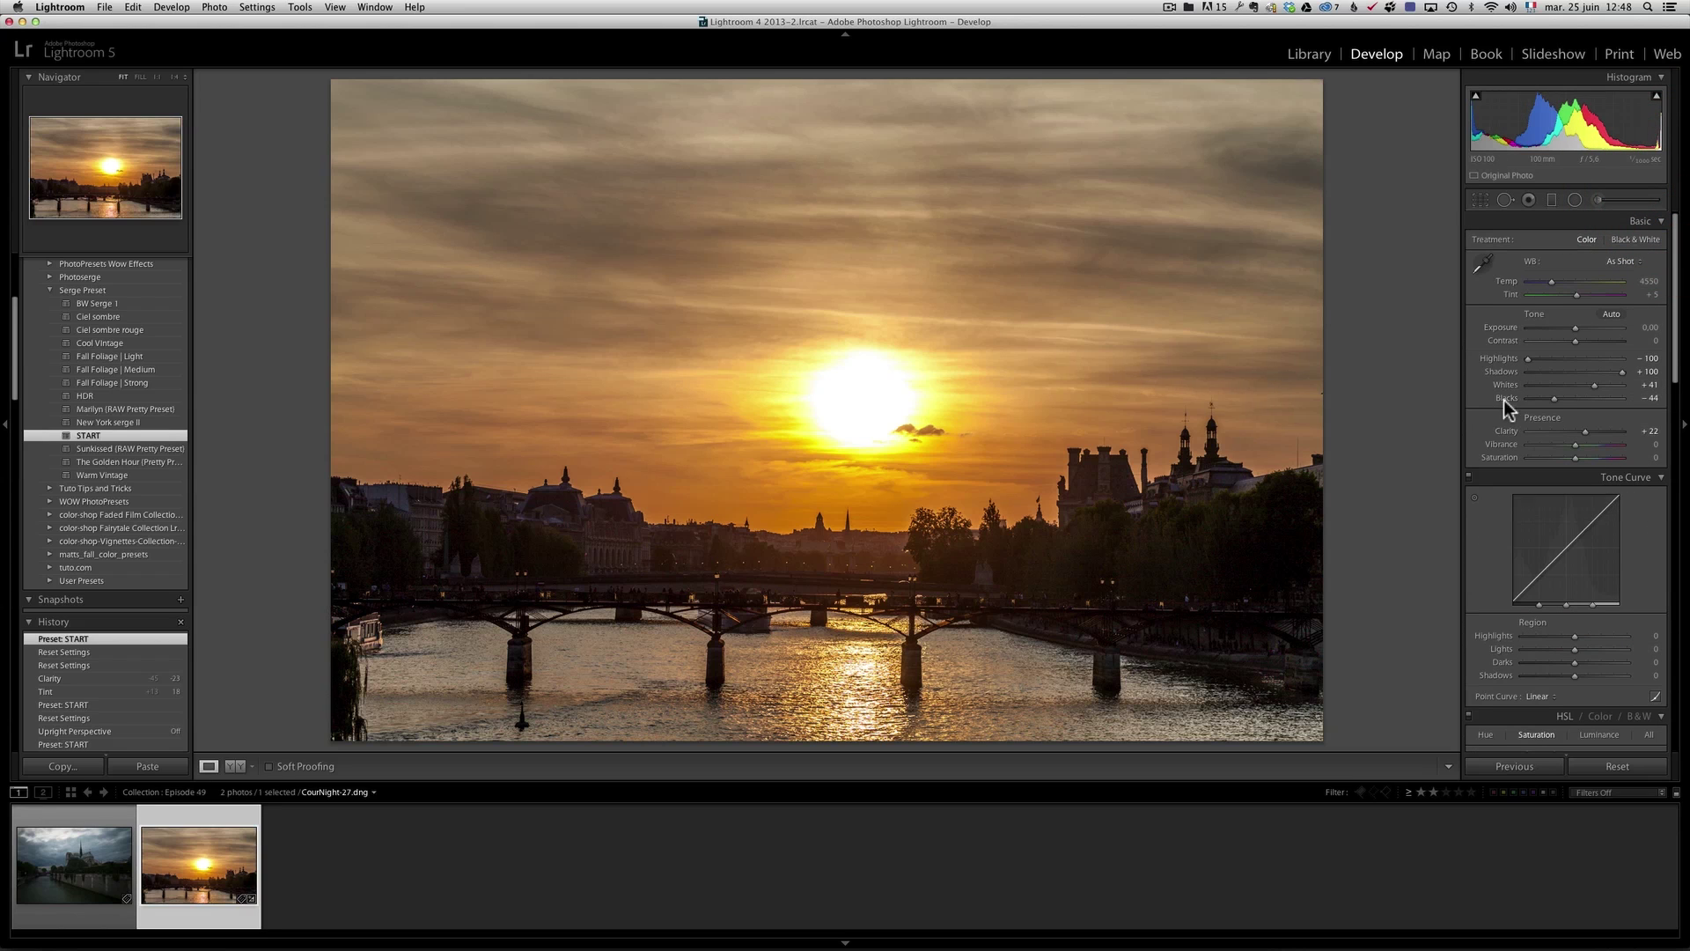
Check the clipping on the sunset photo and set Whites to +22 and Blacks to -37
{"action": "left_click", "coordinate": [1595, 389], "text": "alt"}
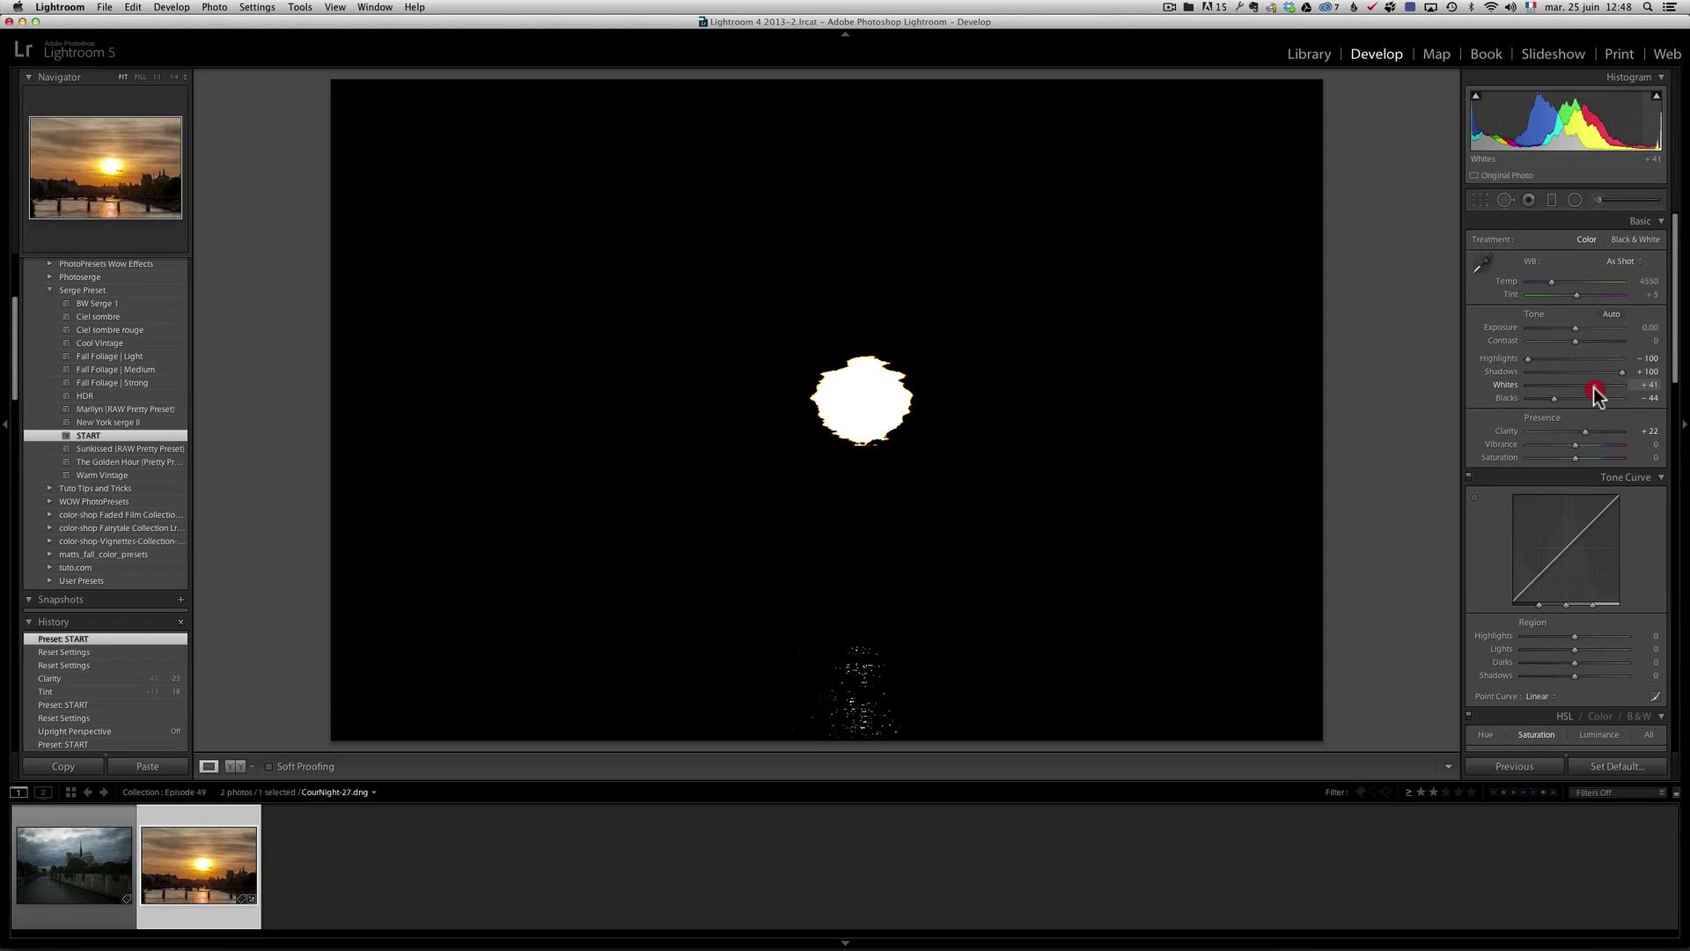
{"action": "left_click_drag", "start_coordinate": [1595, 388], "coordinate": [1559, 398]}
{"action": "left_click", "coordinate": [1556, 400], "text": "alt"}
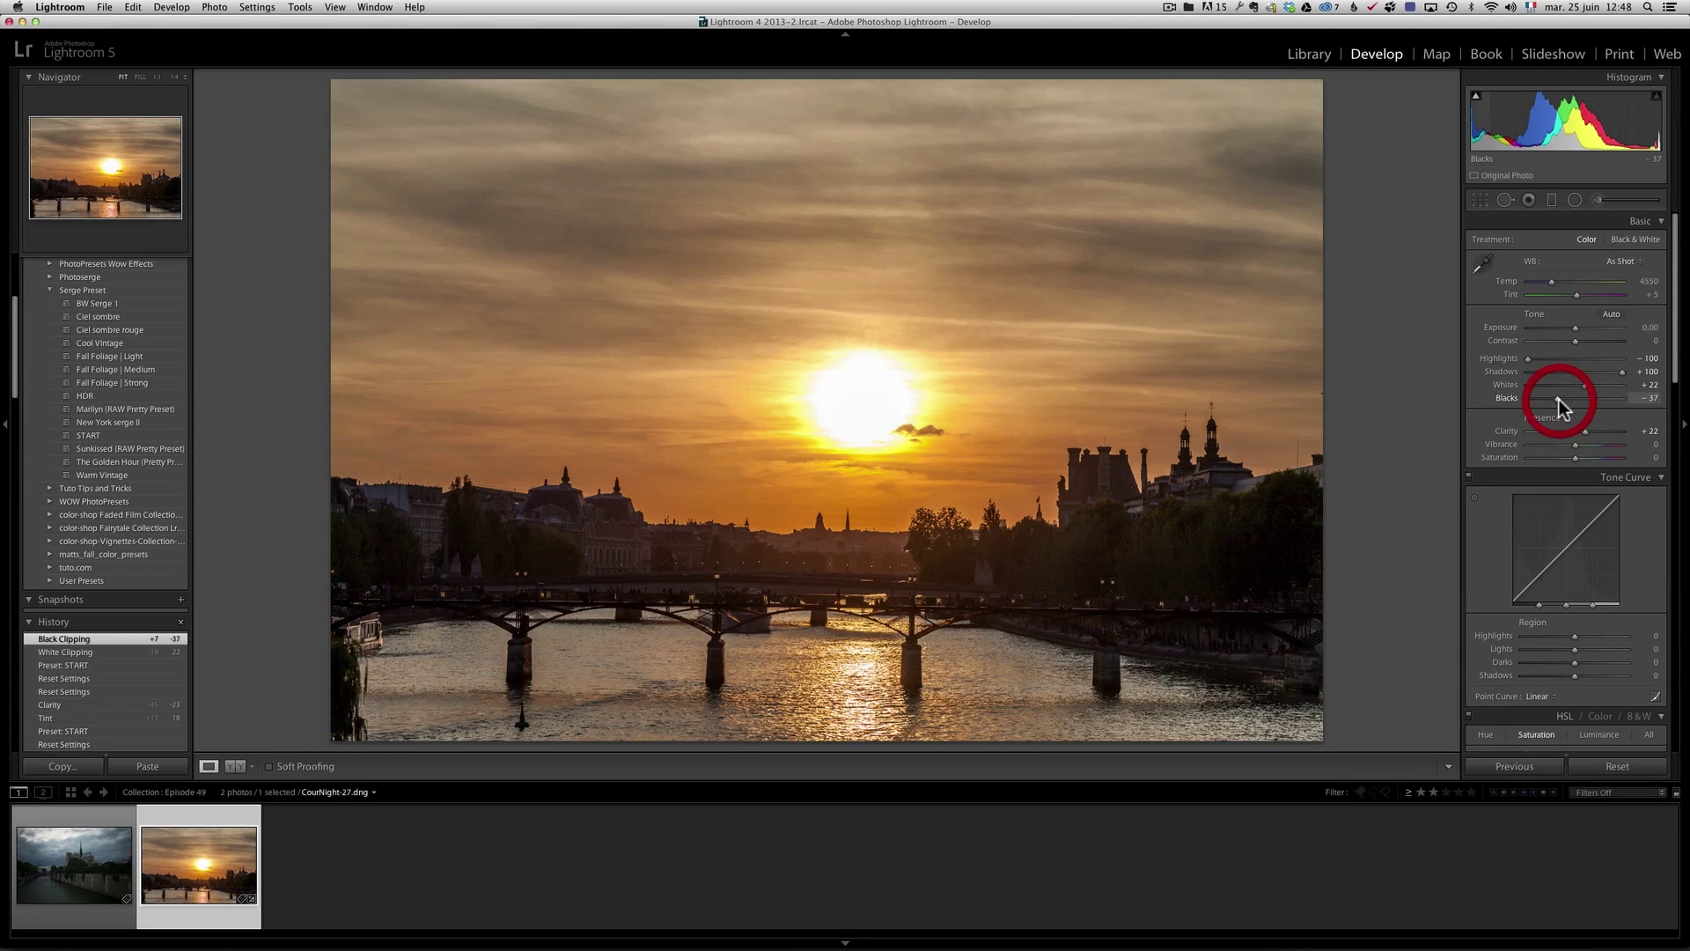
Set the sunset photo's white balance to Cloudy
{"action": "left_click", "coordinate": [1622, 262]}
{"action": "left_click", "coordinate": [1630, 294]}
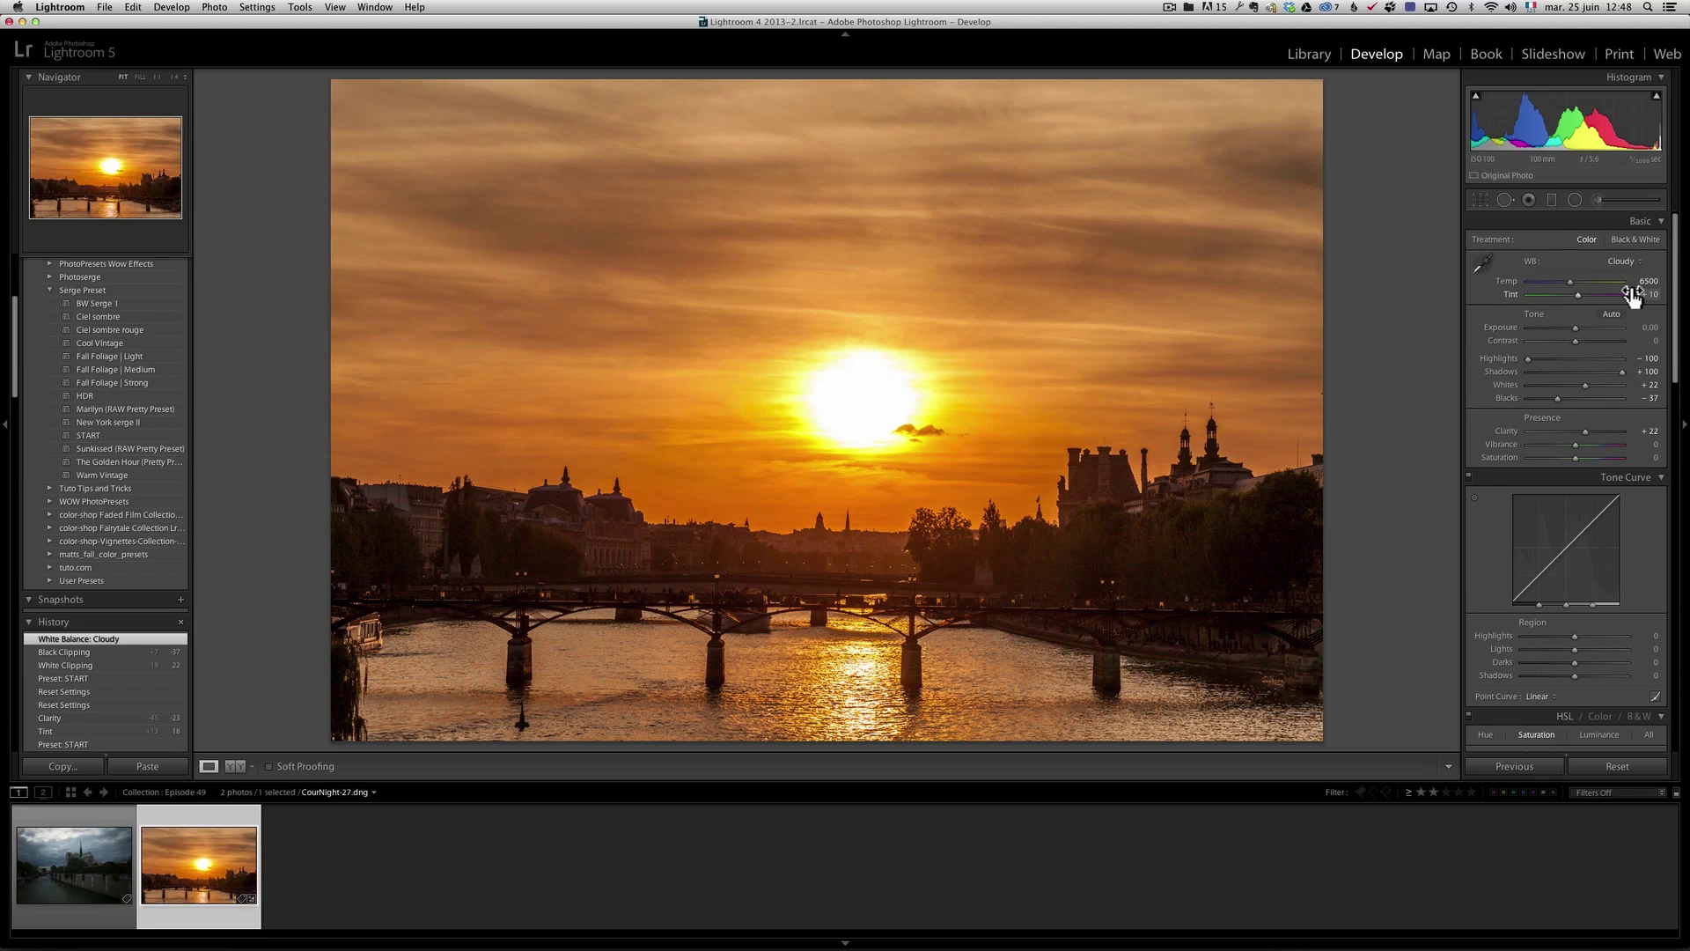
{"action": "scroll", "coordinate": [1631, 300], "scroll_direction": "down", "scroll_amount": 5}
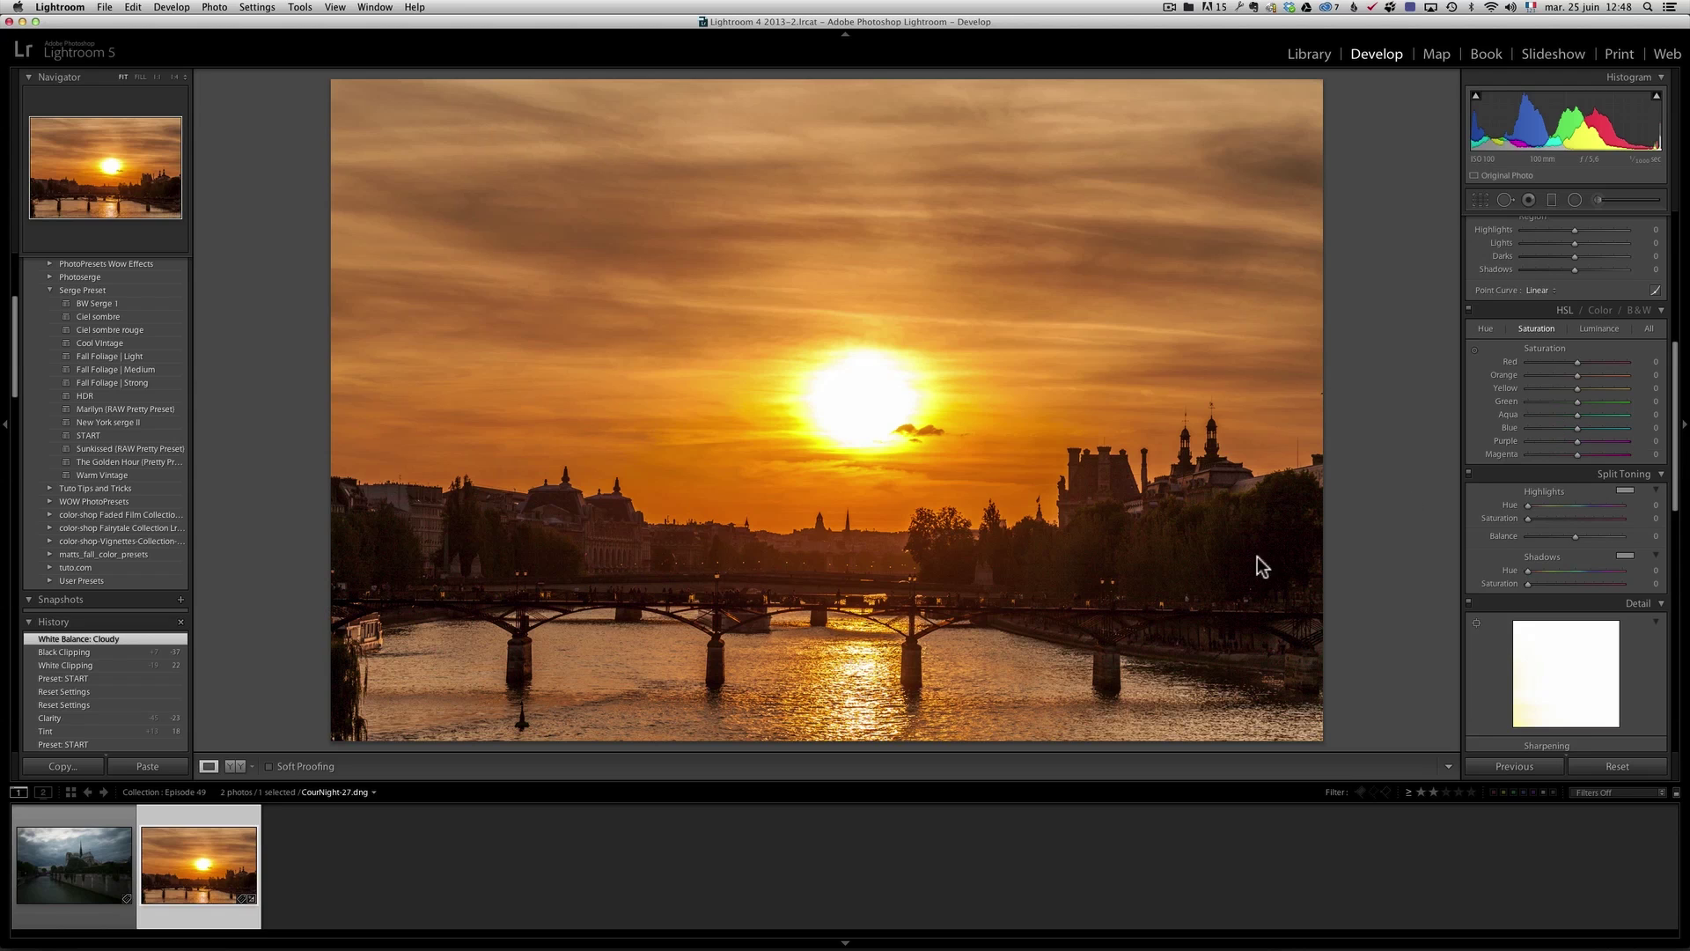
Apply the START preset to the cathedral photo
{"action": "left_click", "coordinate": [99, 865]}
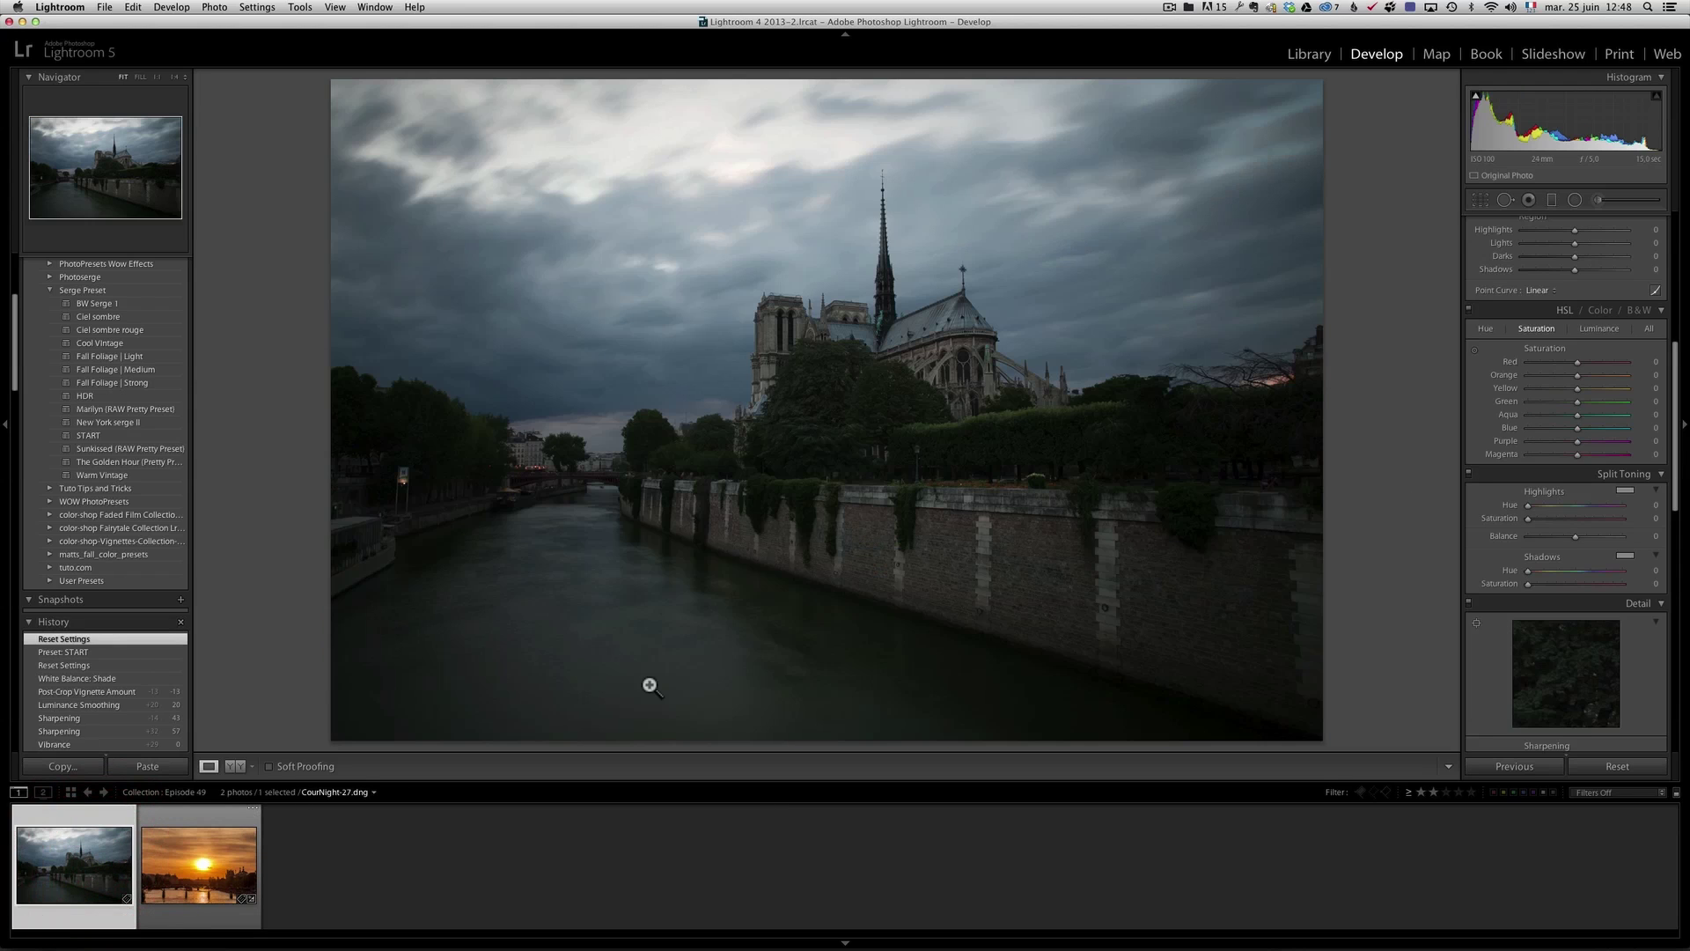
{"action": "left_click", "coordinate": [107, 436]}
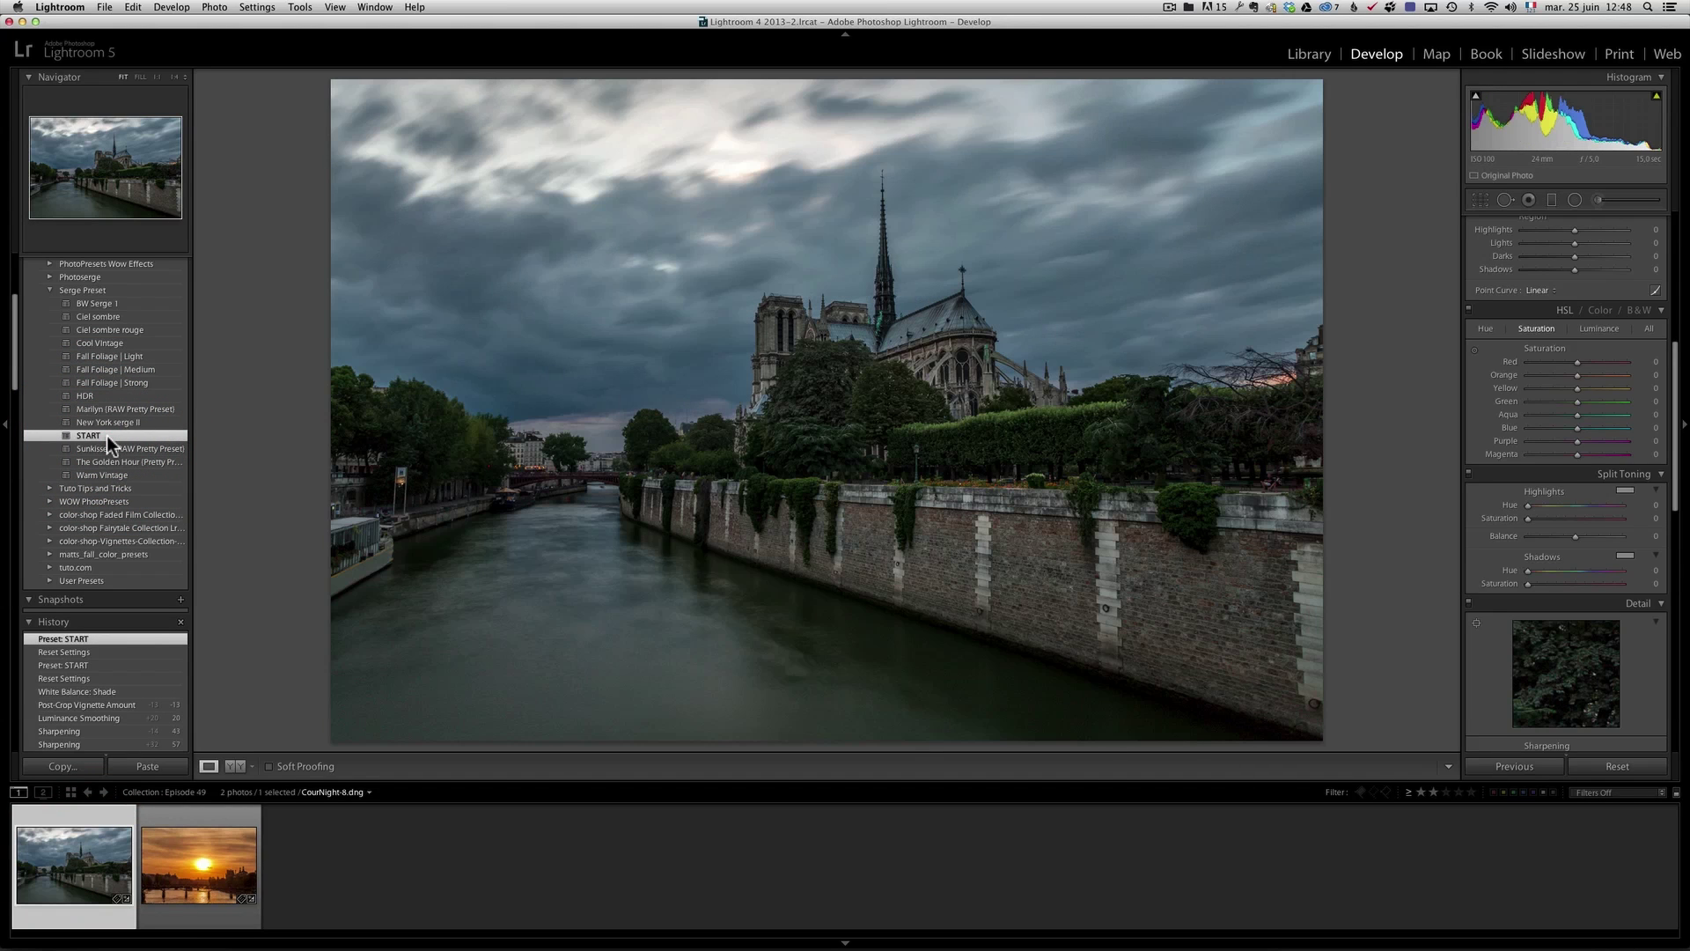
{"action": "left_click_drag", "start_coordinate": [1672, 424], "coordinate": [1629, 215]}
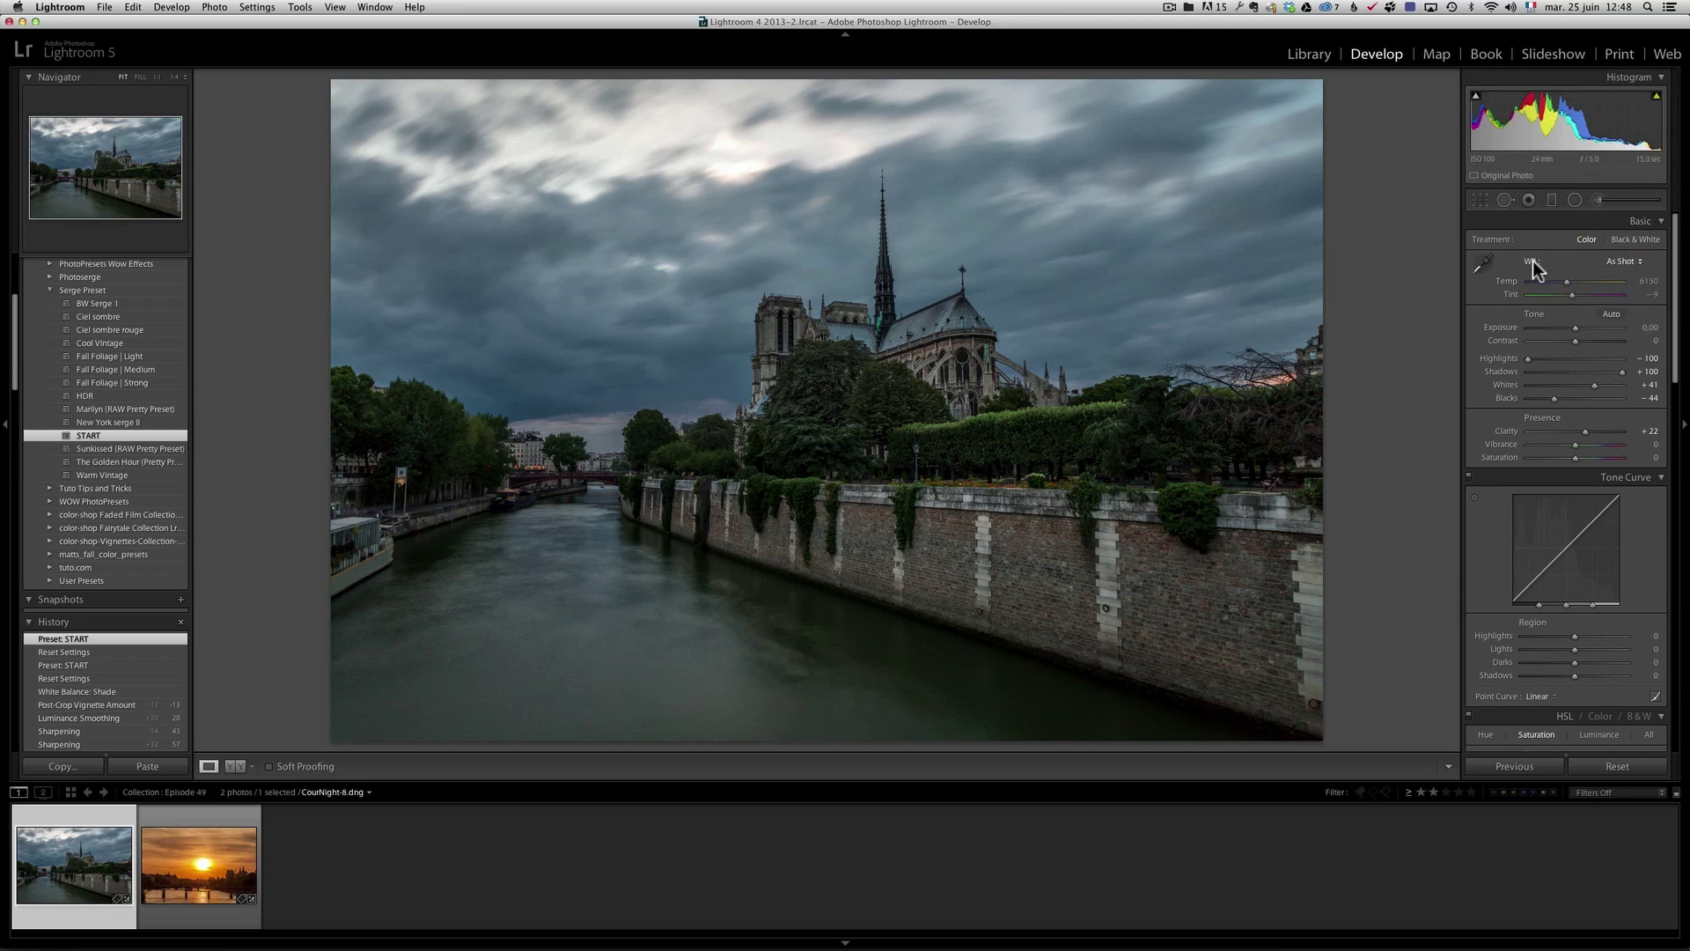
Set the cathedral photo's Clarity to -17 and raise Whites to +51 while checking the clipping
{"action": "left_click", "coordinate": [1566, 430]}
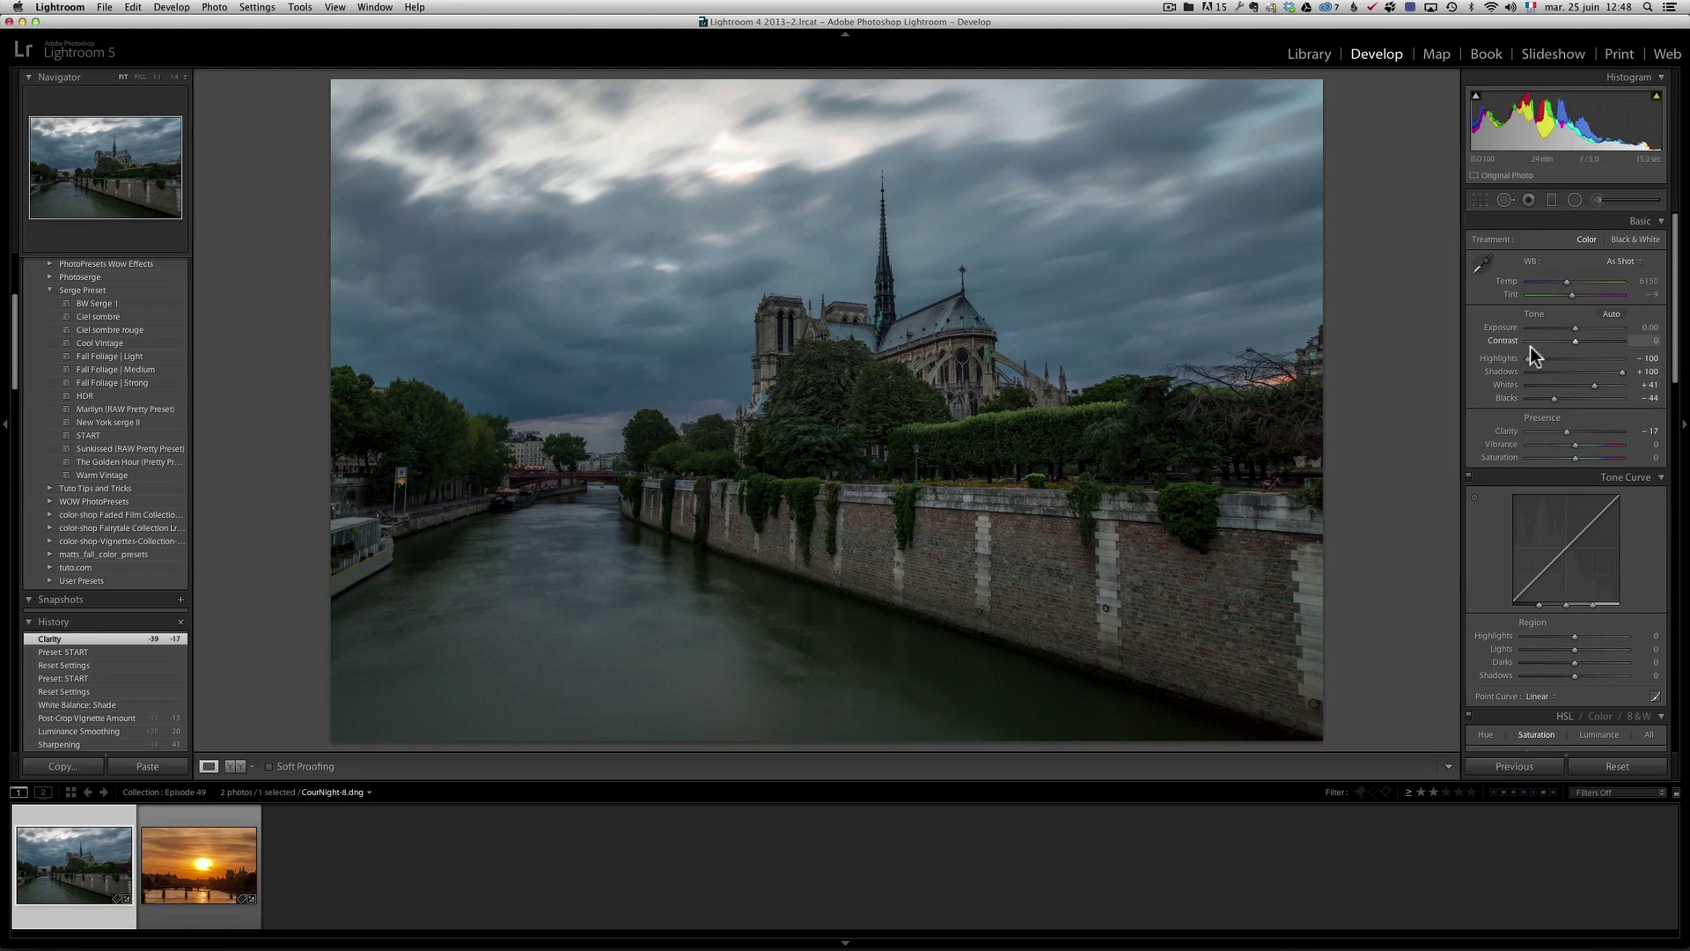
{"action": "left_click", "coordinate": [1553, 399], "text": "alt"}
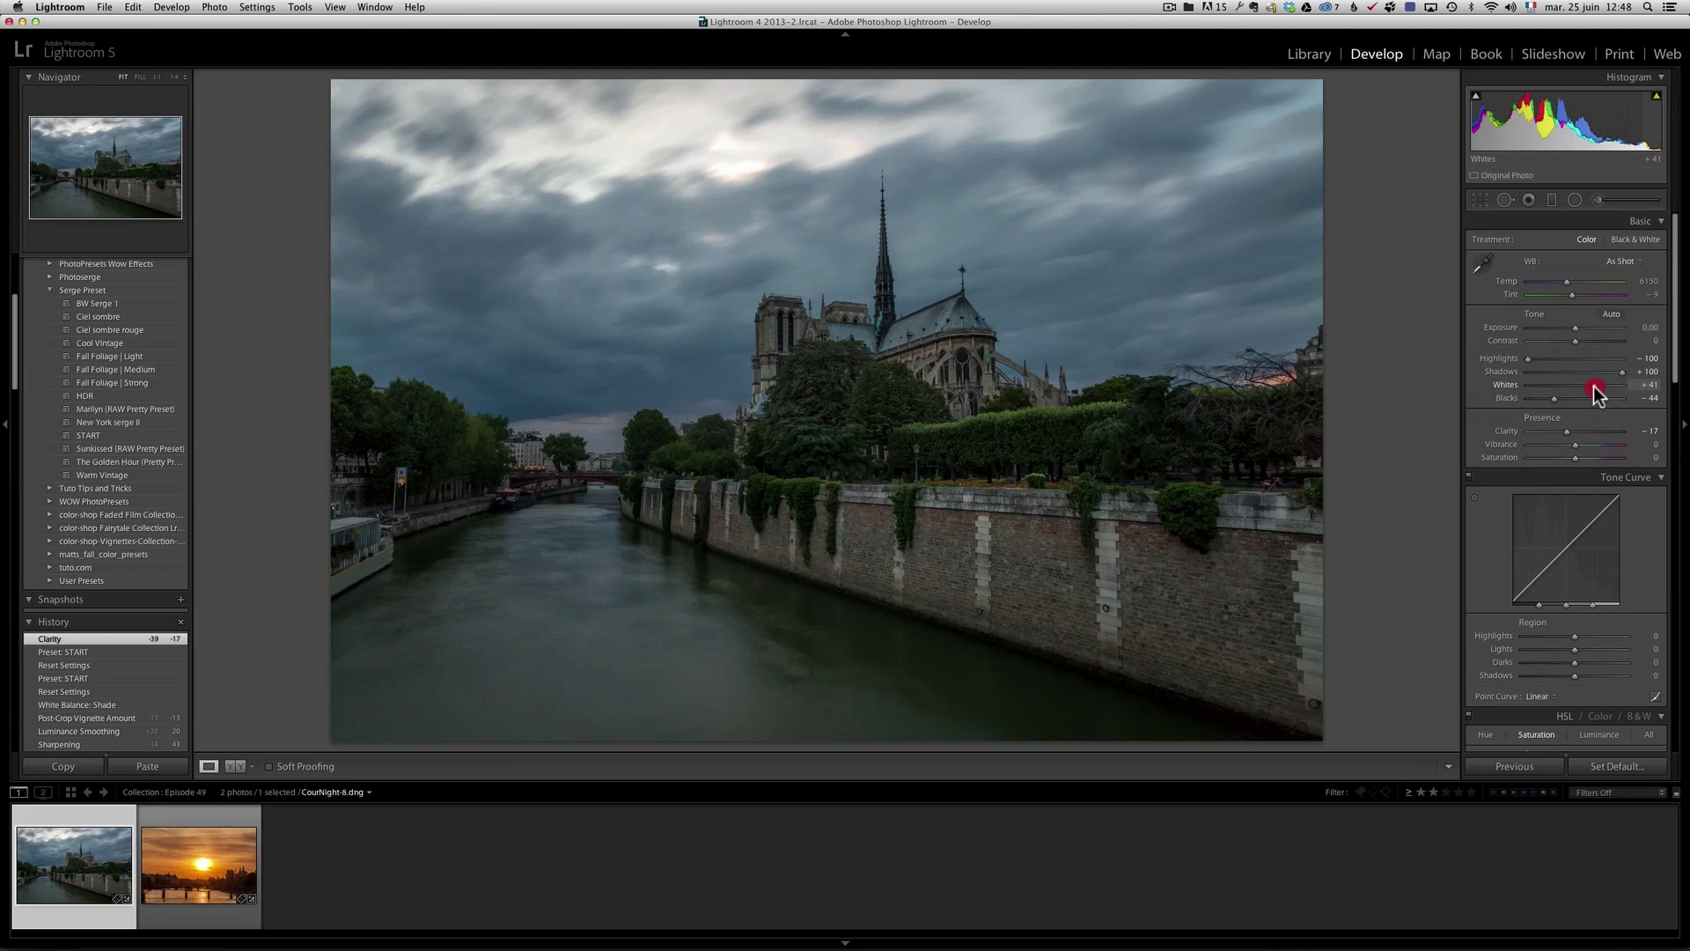
{"action": "left_click", "coordinate": [1595, 387], "text": "alt"}
{"action": "left_click_drag", "start_coordinate": [1594, 387], "coordinate": [1661, 649]}
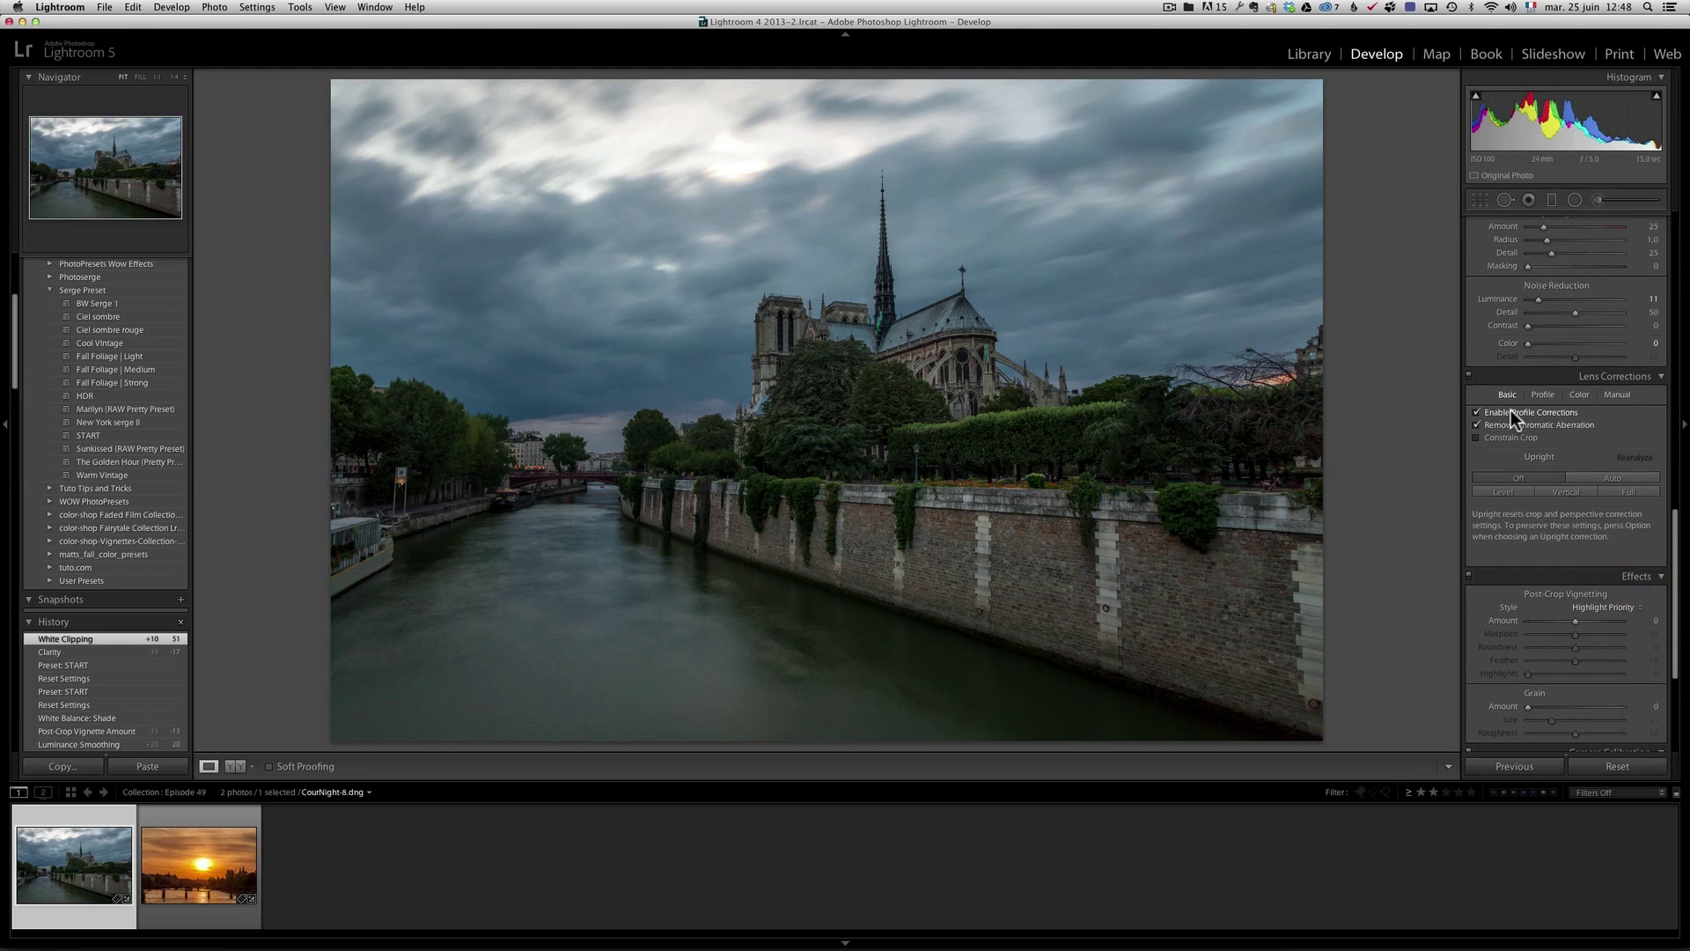
Darken the cathedral photo's edges with a Post-Crop Vignetting Amount of -20
{"action": "left_click_drag", "start_coordinate": [1676, 541], "coordinate": [1672, 612]}
{"action": "left_click_drag", "start_coordinate": [1582, 397], "coordinate": [1566, 394]}
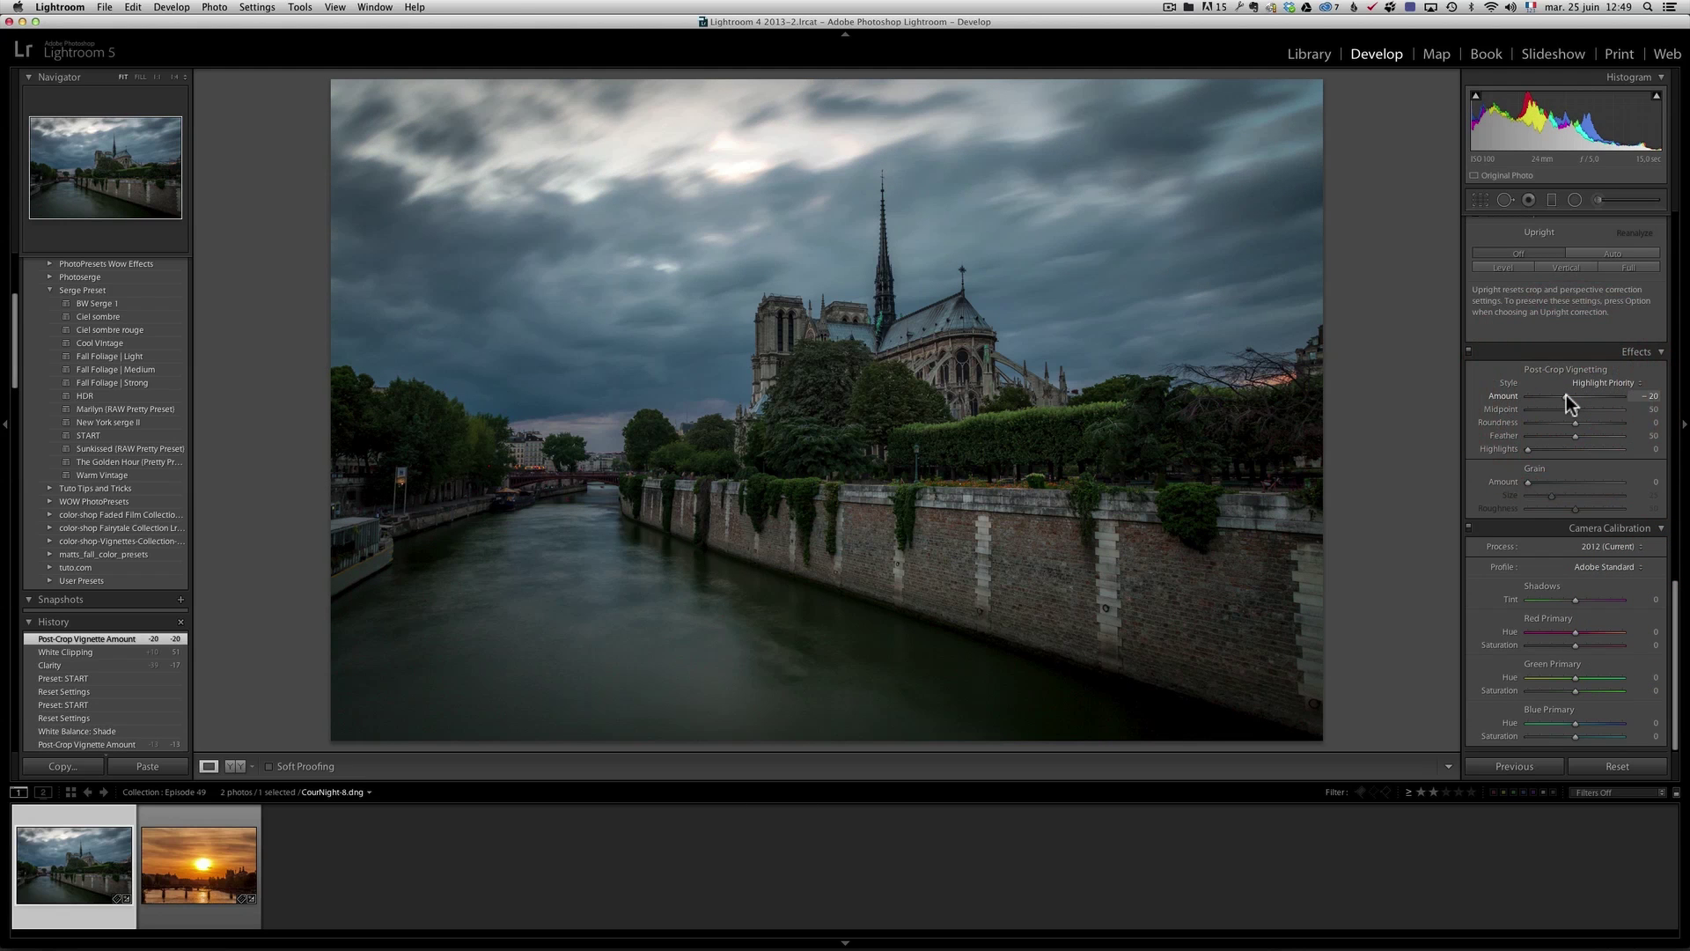
Switch to Chrome and open the Episode 48 raw file download page from the photoserge.com Podcasts list
{"action": "scroll", "coordinate": [1566, 394], "scroll_direction": "up", "scroll_amount": 15}
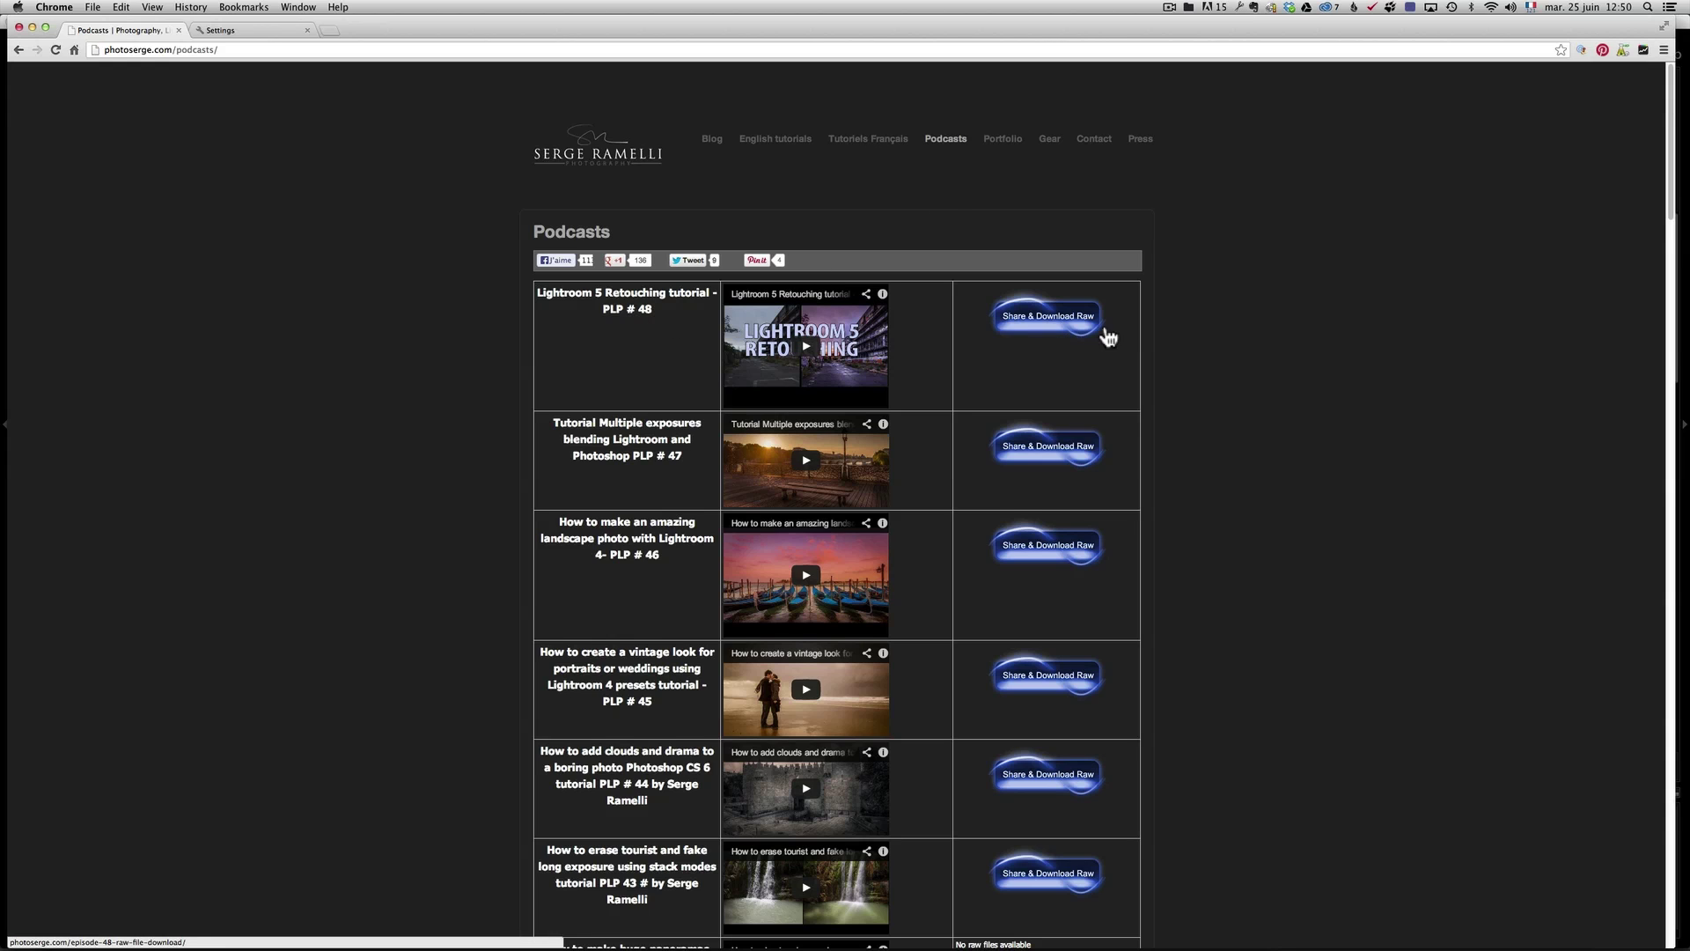
{"action": "left_click", "coordinate": [1052, 325]}
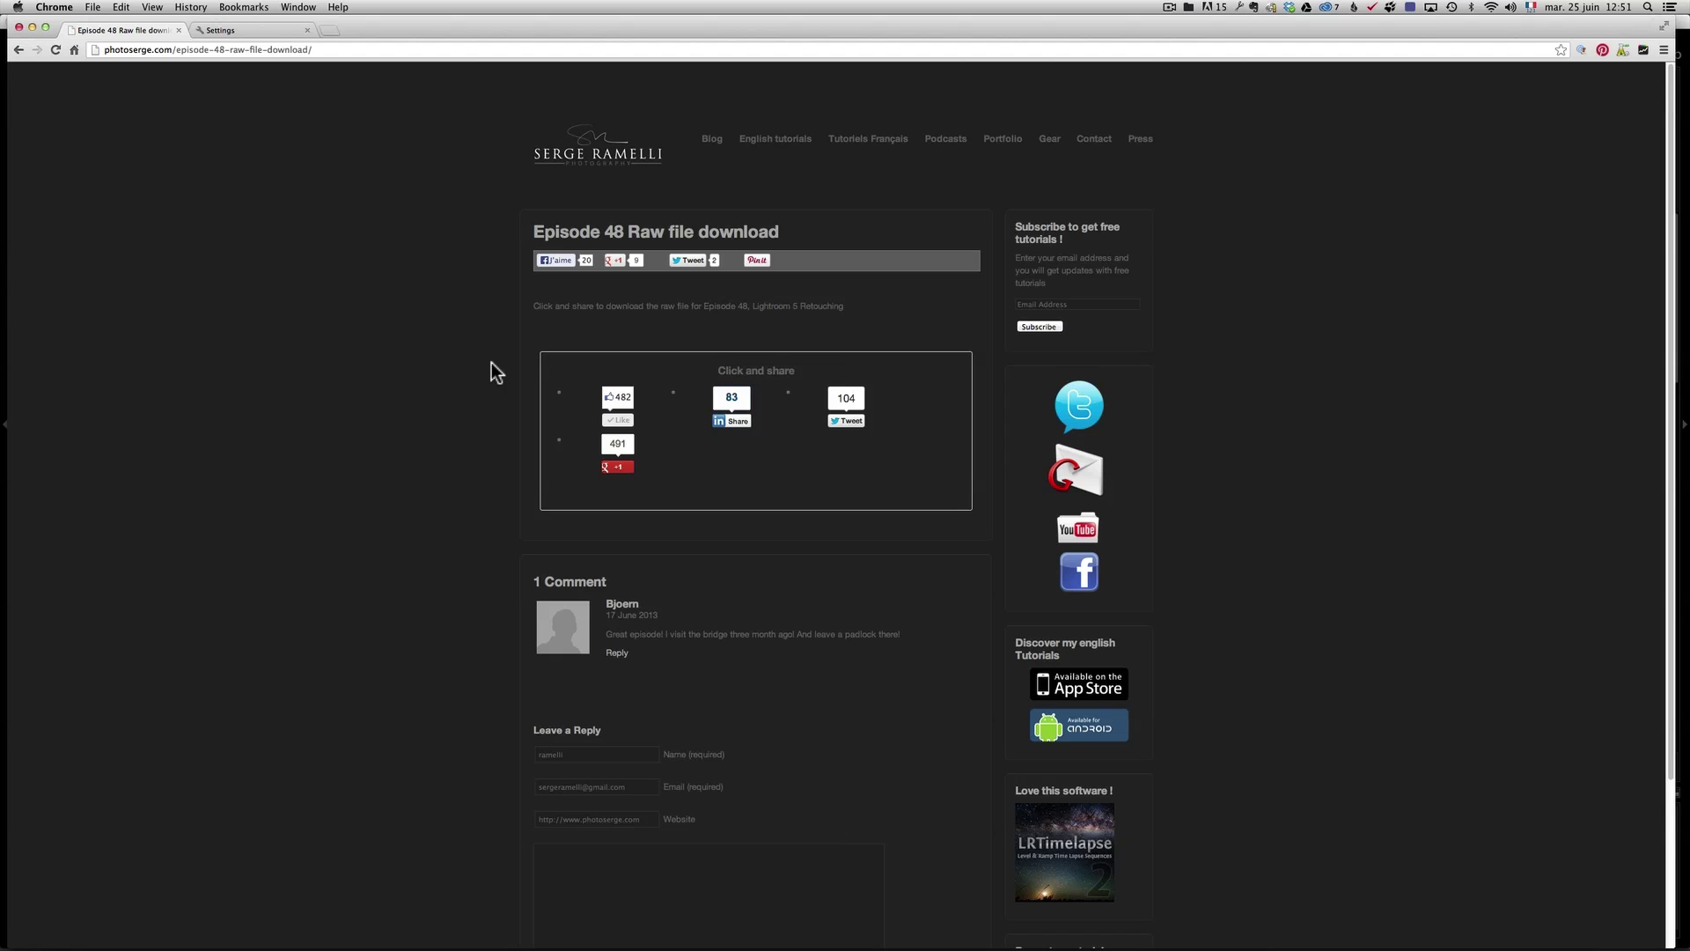
{"action": "key", "text": "super+Tab"}
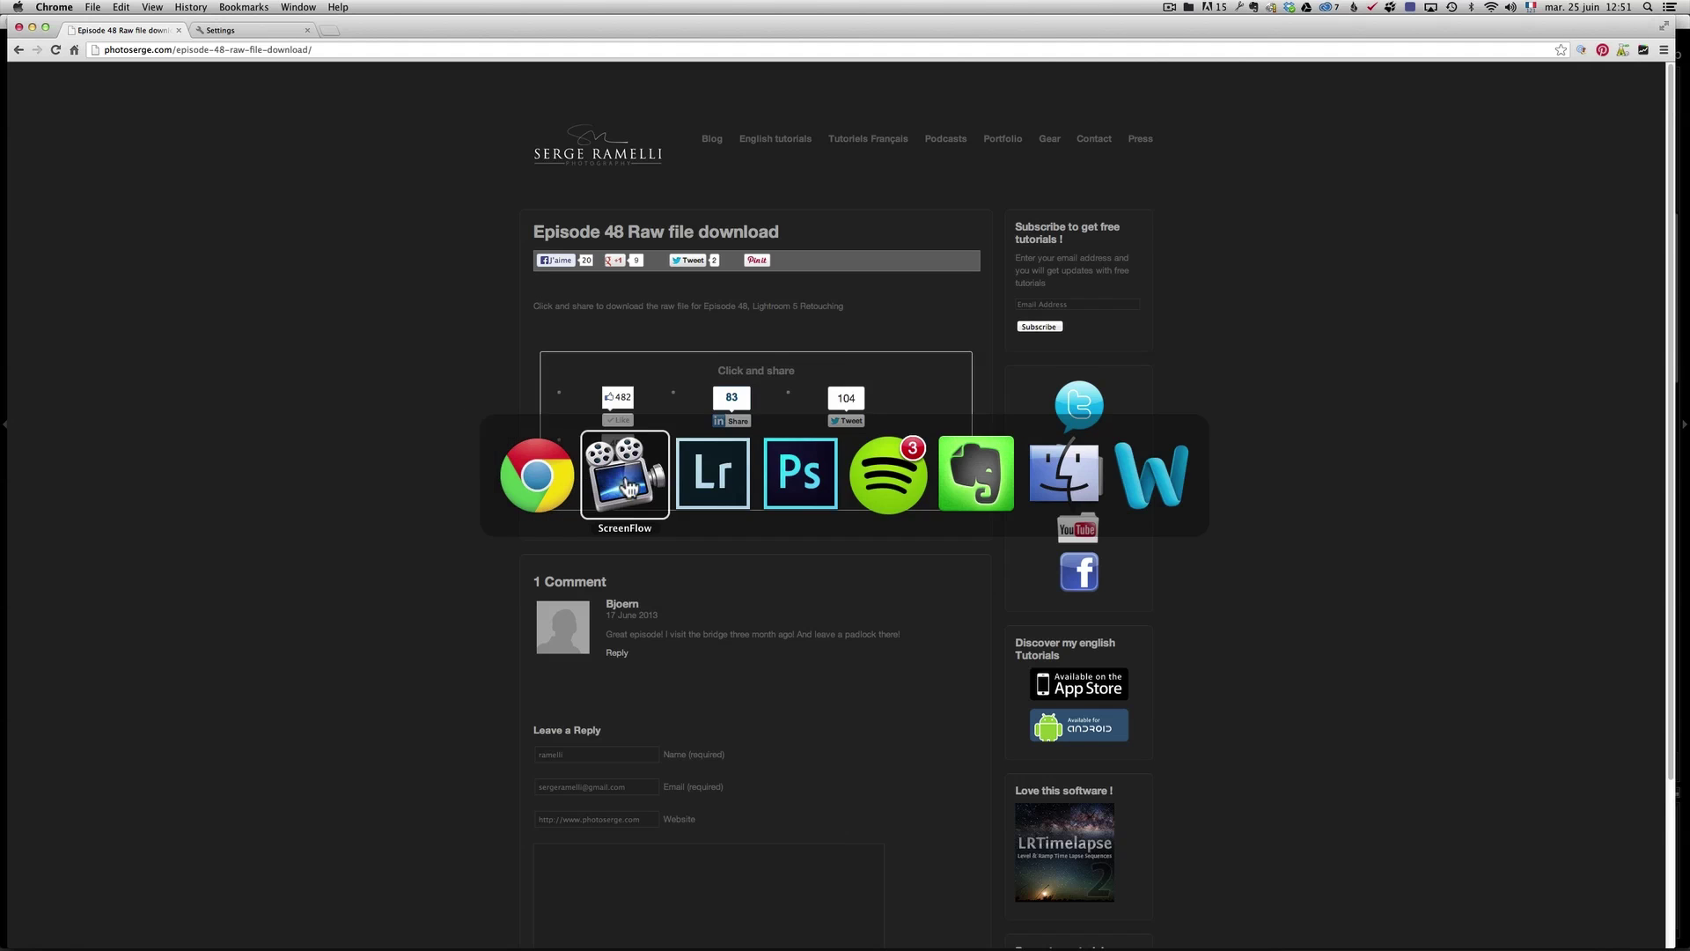
{"action": "key", "text": "super+Tab"}
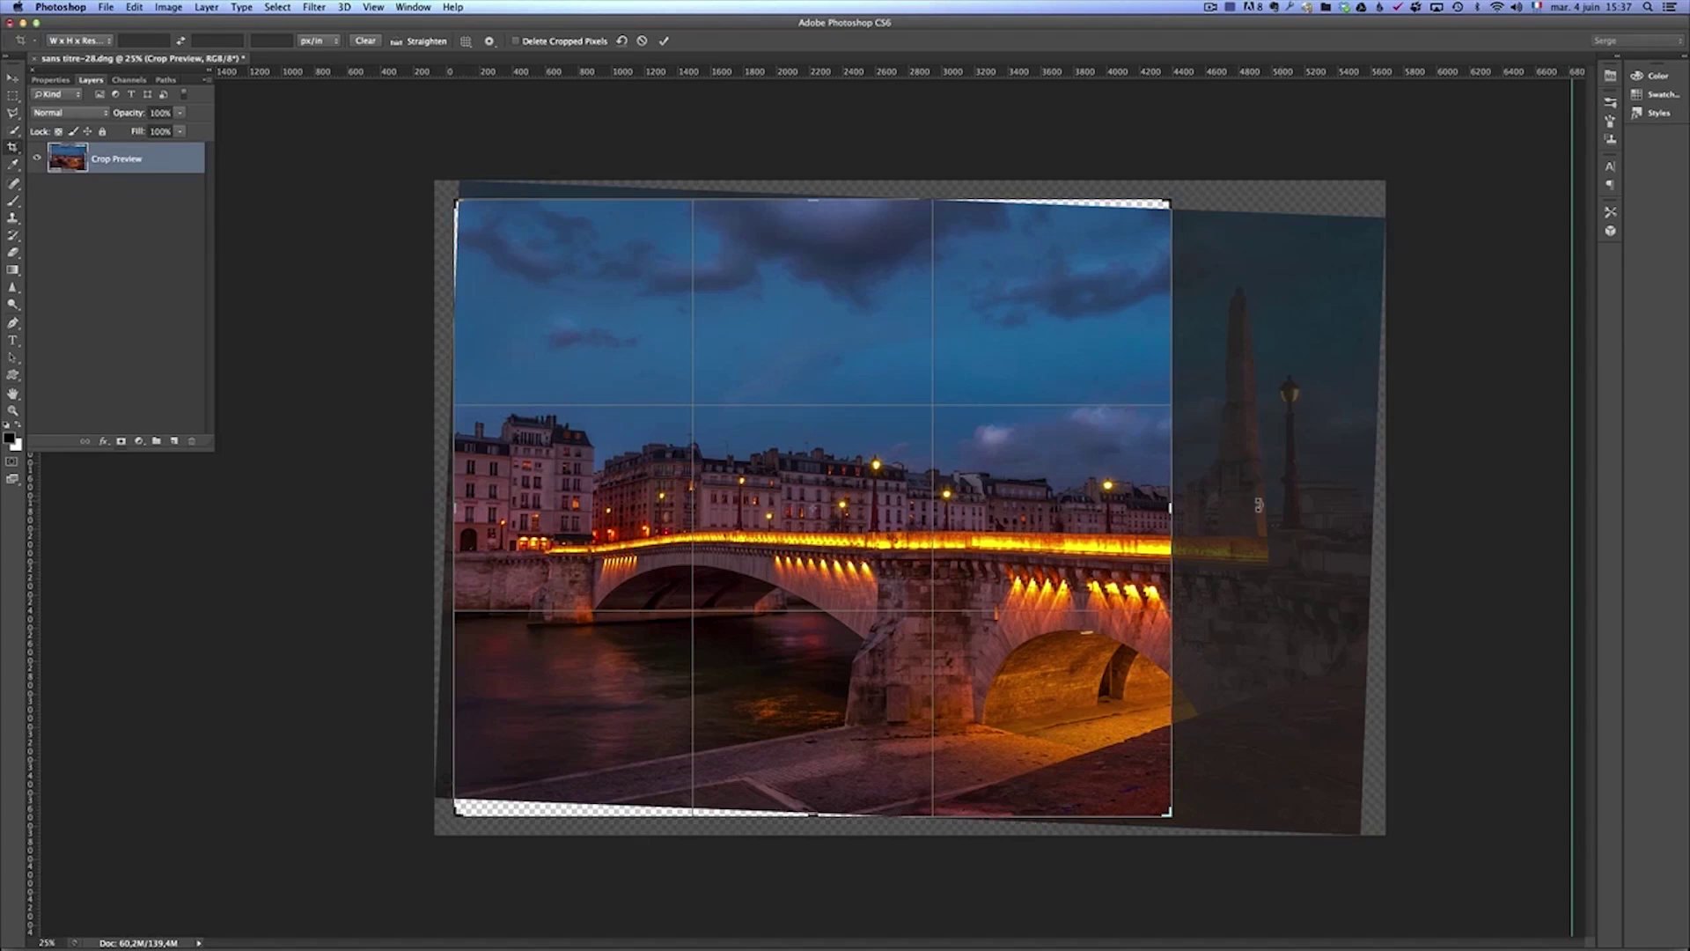
{"action": "left_click_drag", "start_coordinate": [1166, 517], "coordinate": [1263, 511]}
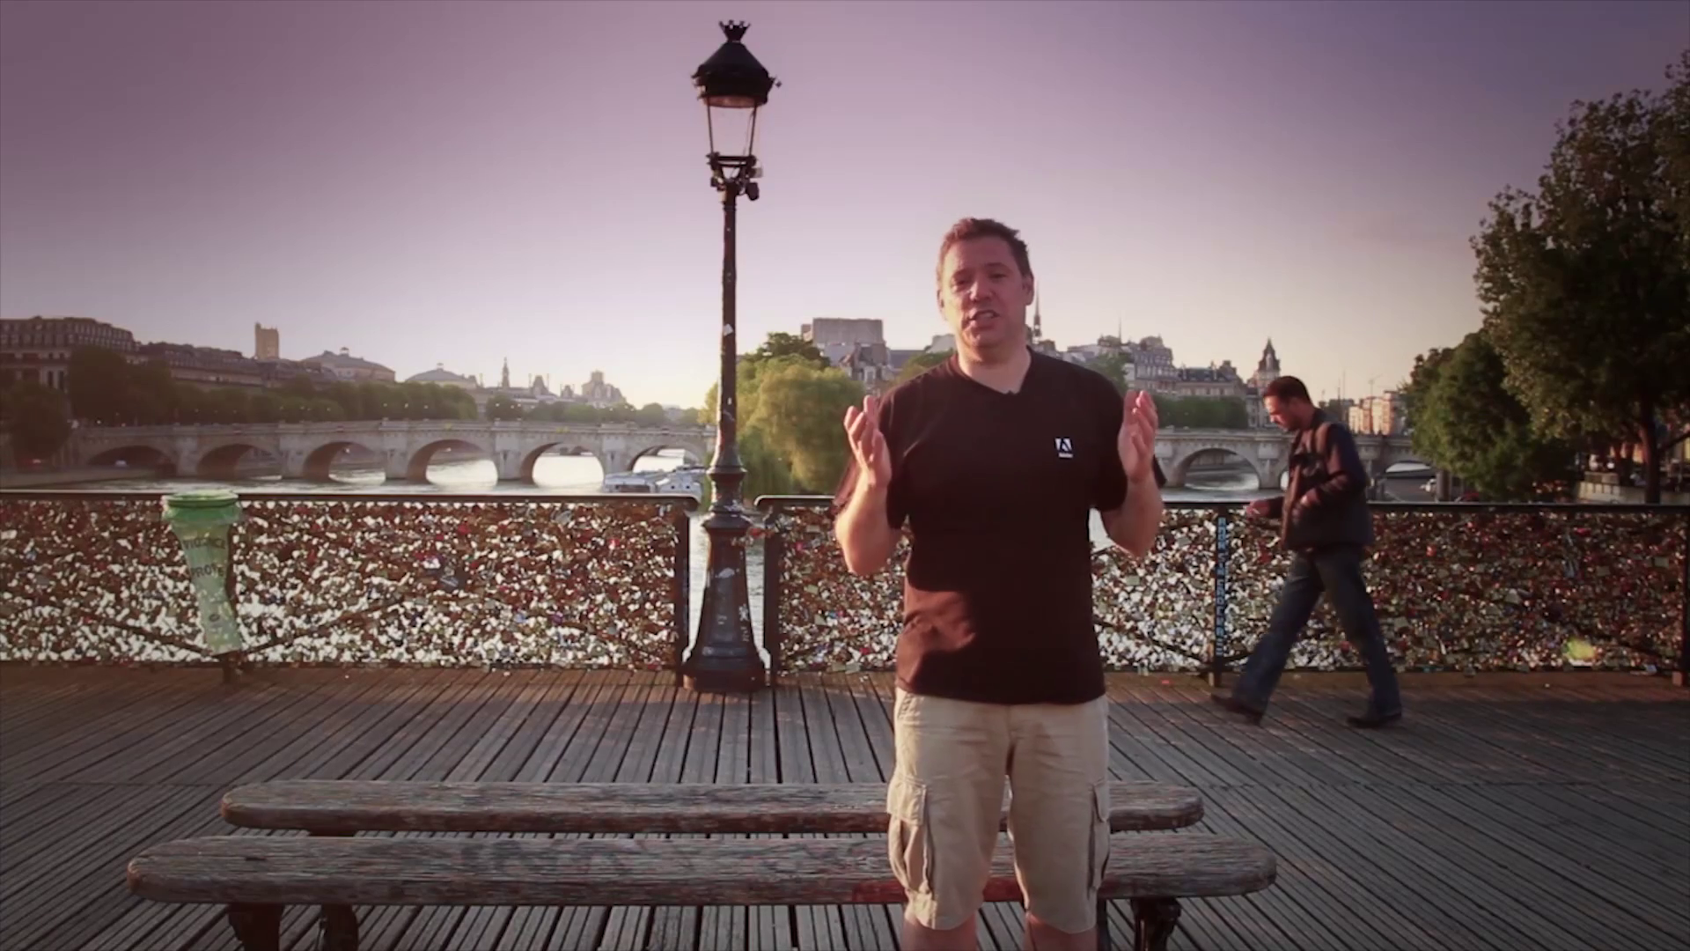